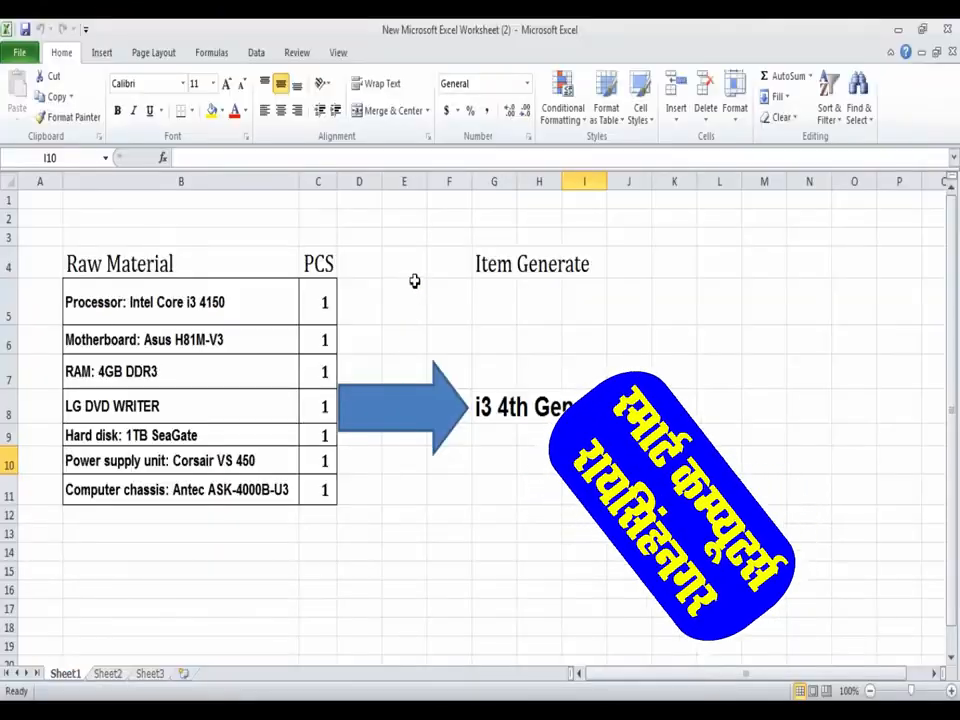
Examine the raw material list with its piece quantities and the i3 4th Gen. CPU item generated from it
click(407, 288)
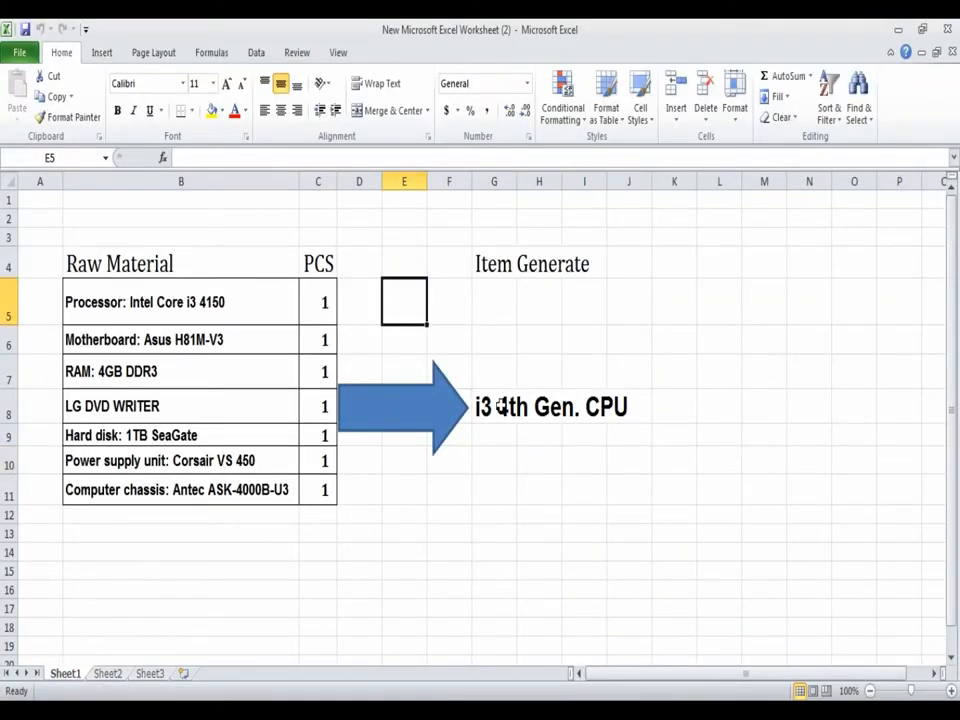
click(494, 406)
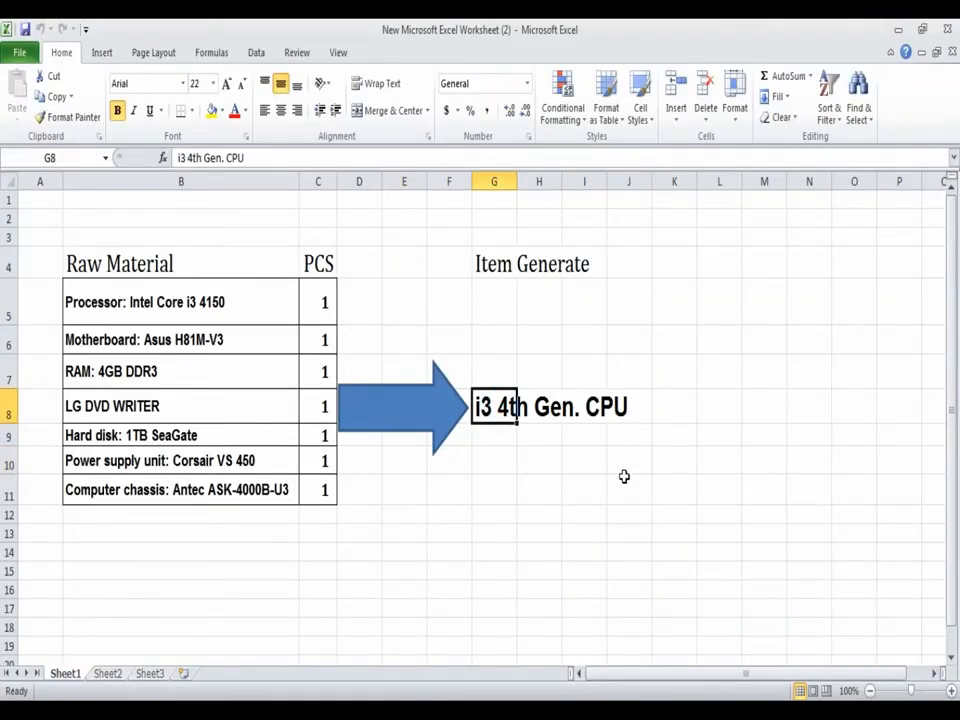
click(492, 478)
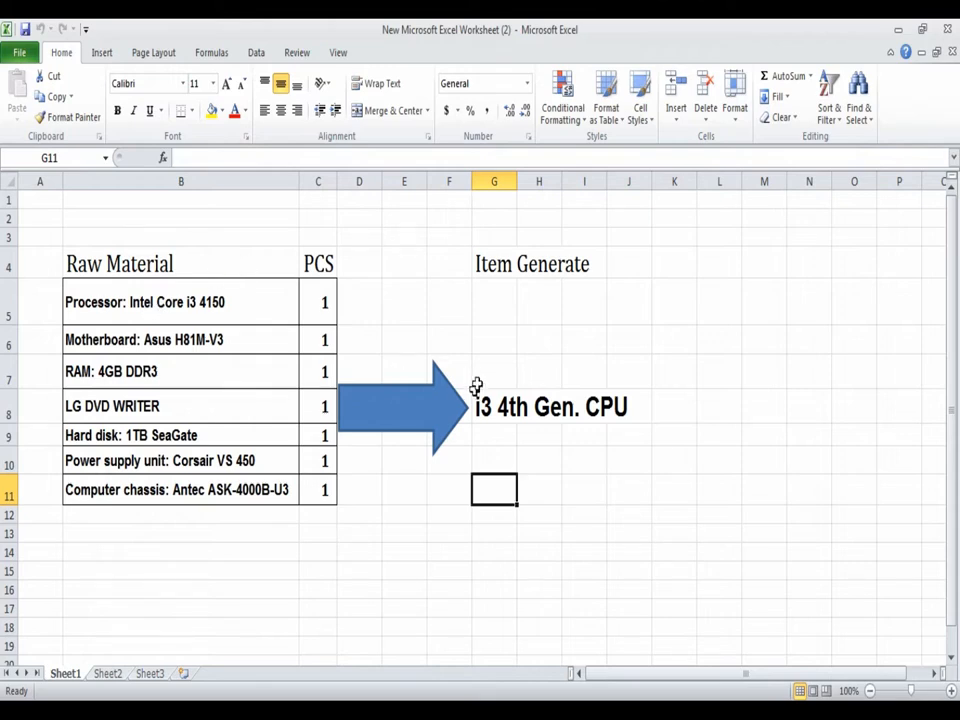
click(483, 416)
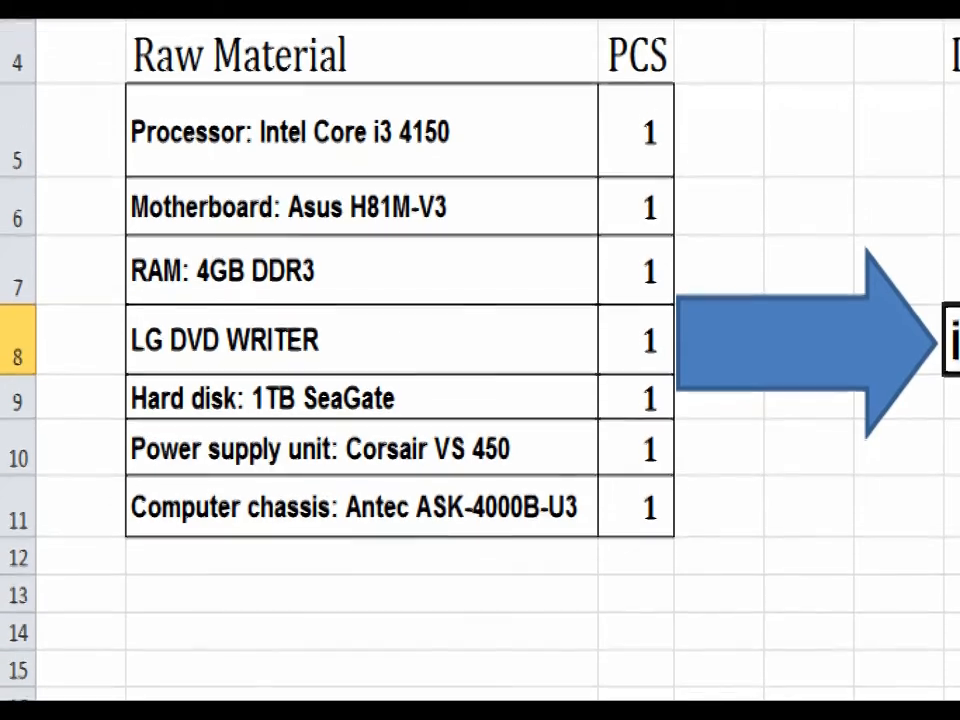
mouse_move(79, 77)
mouse_down()
mouse_move(94, 186)
mouse_move(553, 521)
mouse_move(745, 597)
mouse_up()
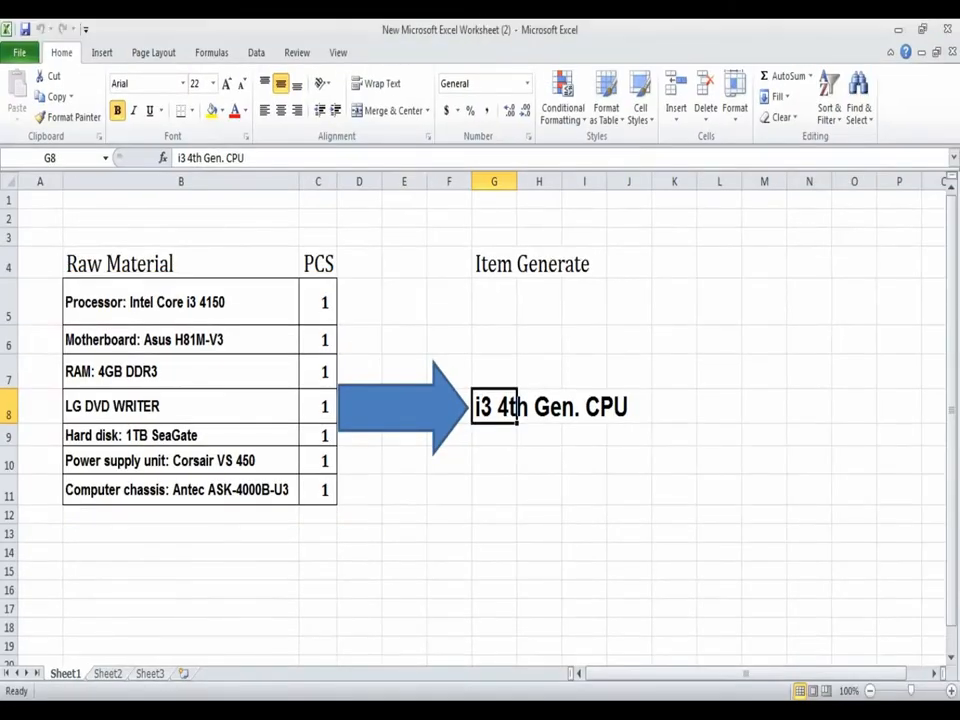
Switch to the purchase invoice pur.pdf in Adobe Reader and examine its header, item lines and tax summary
click(400, 711)
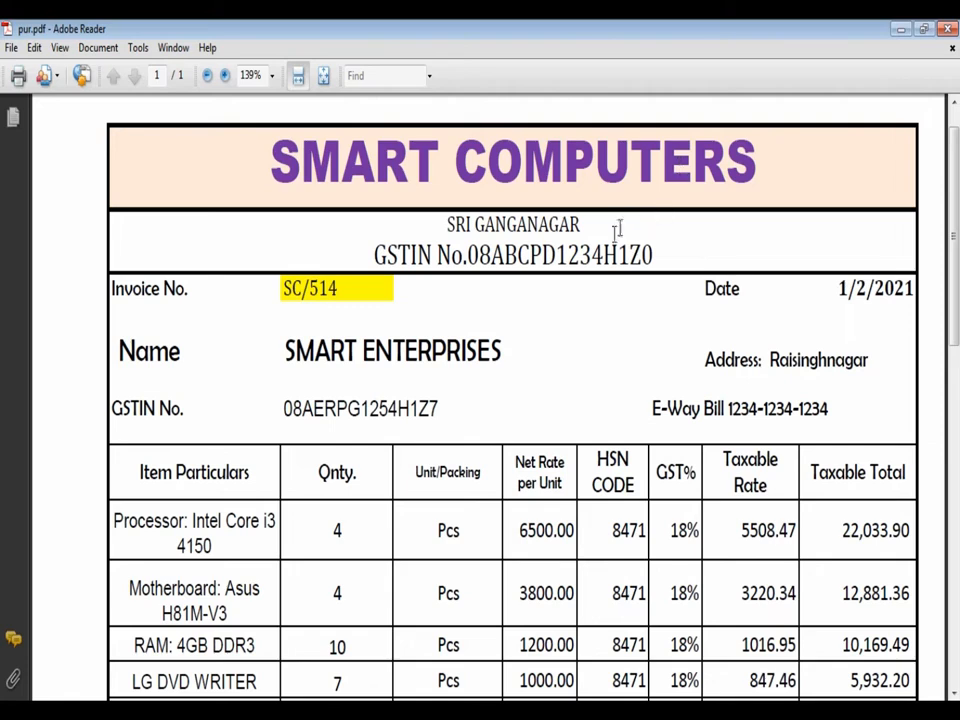
scroll(617, 225, down, 3)
scroll(236, 266, down, 2)
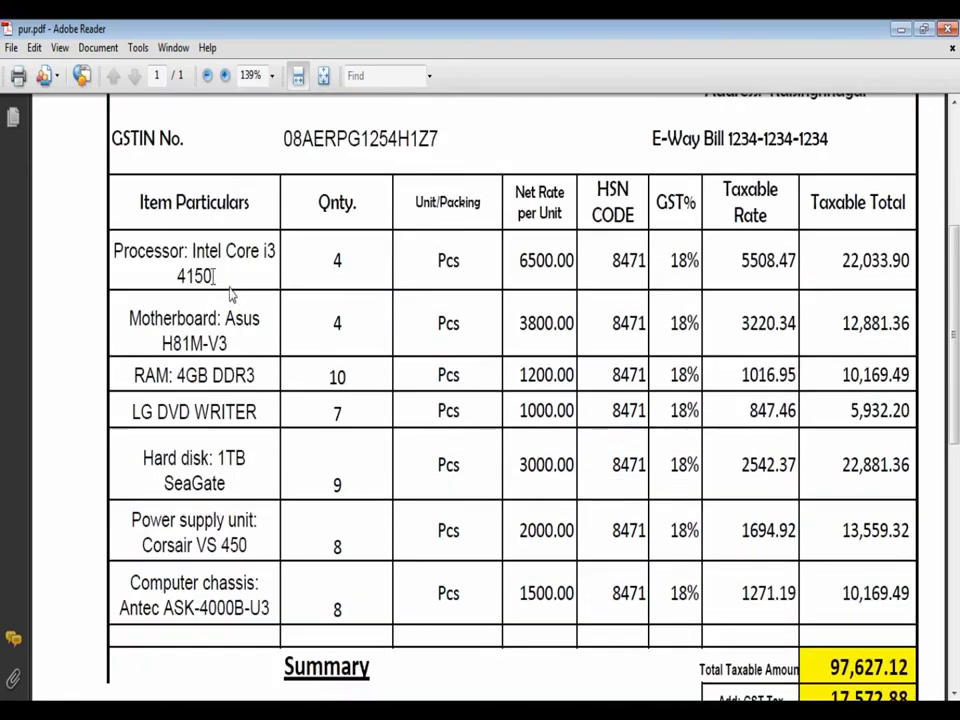
drag(113, 251, 265, 530)
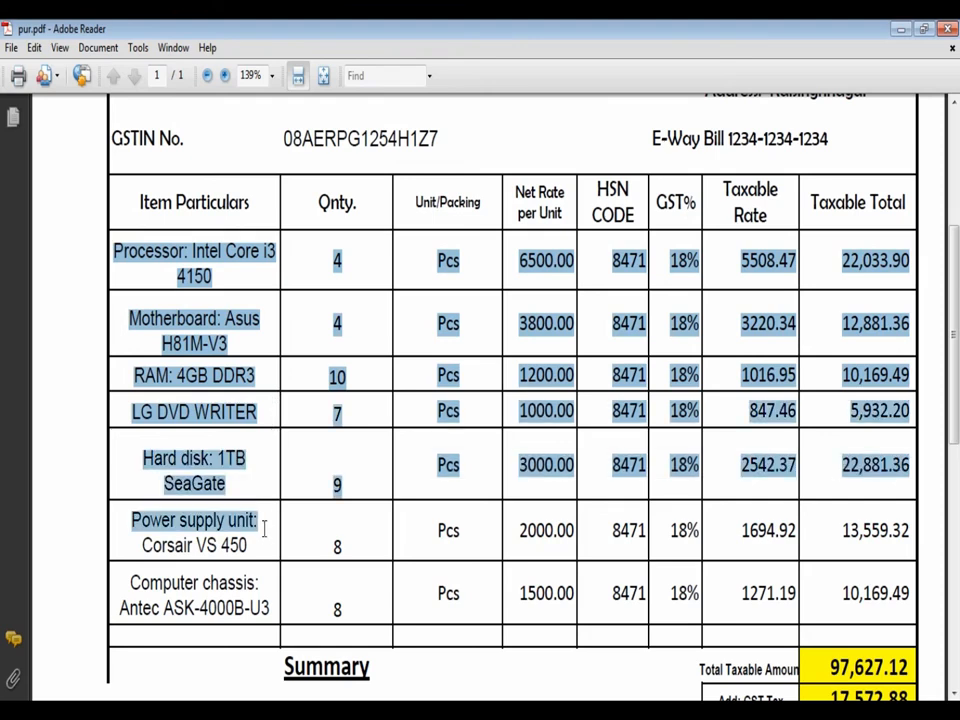
click(302, 482)
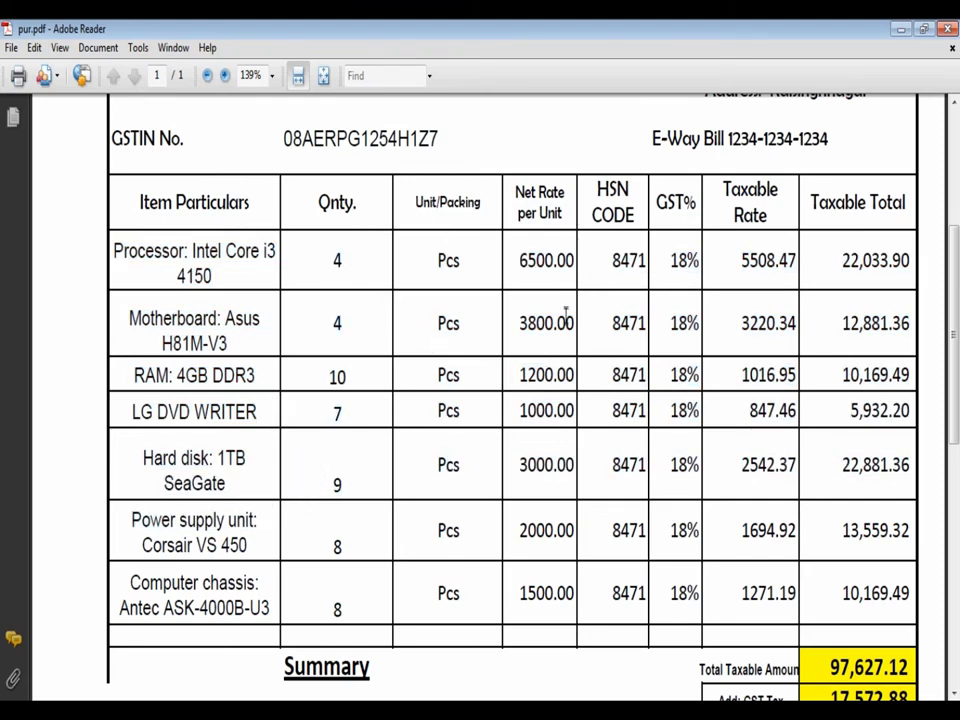
scroll(730, 268, down, 3)
scroll(626, 336, down, 6)
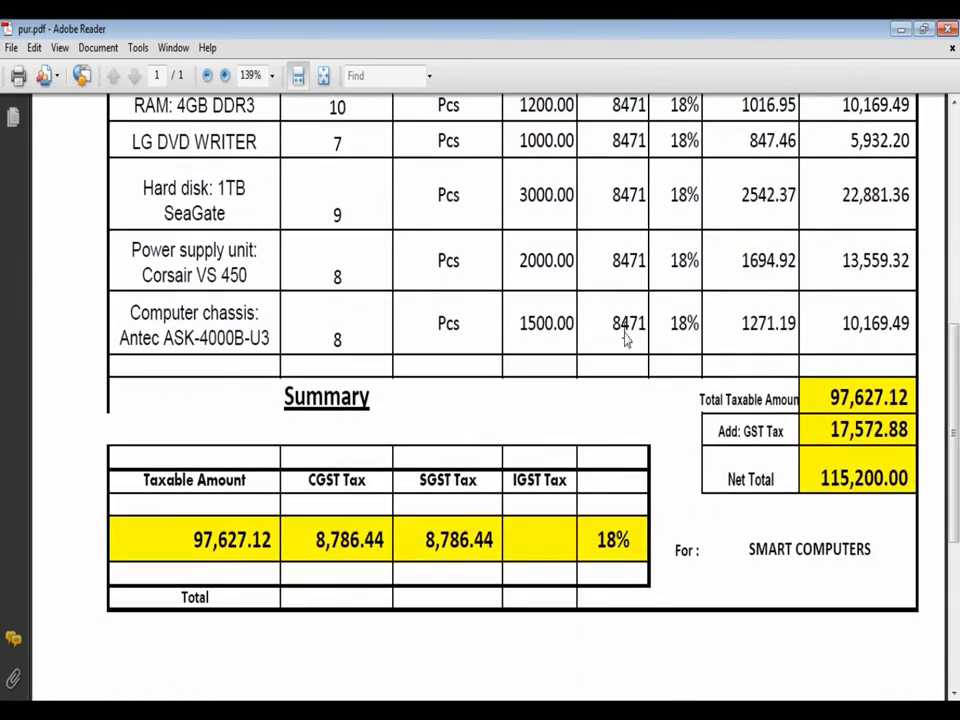
scroll(624, 332, up, 7)
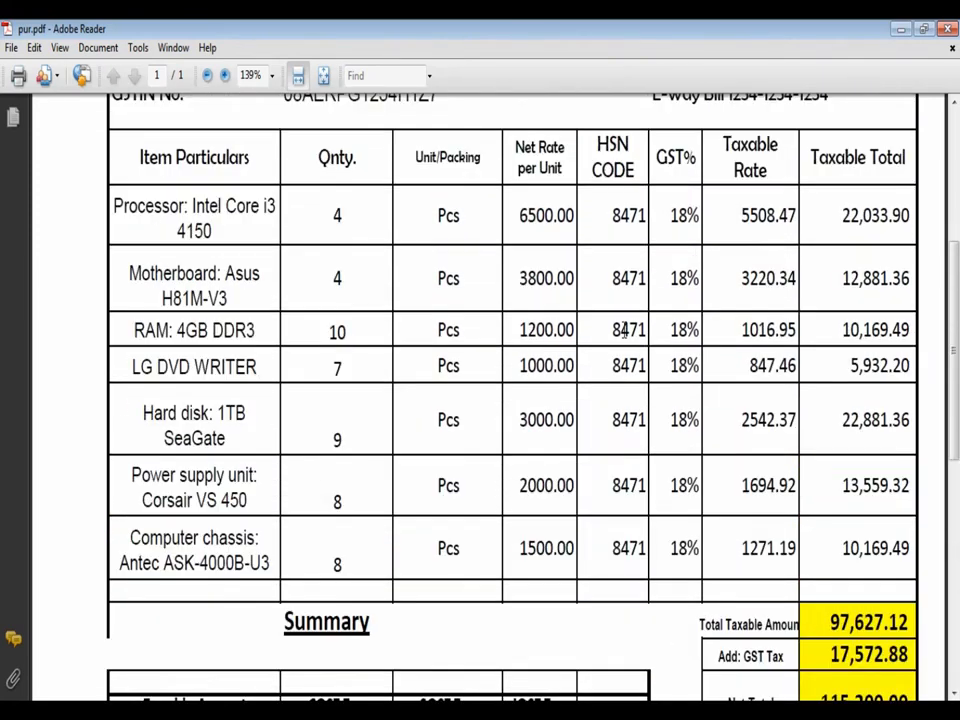
scroll(625, 332, up, 6)
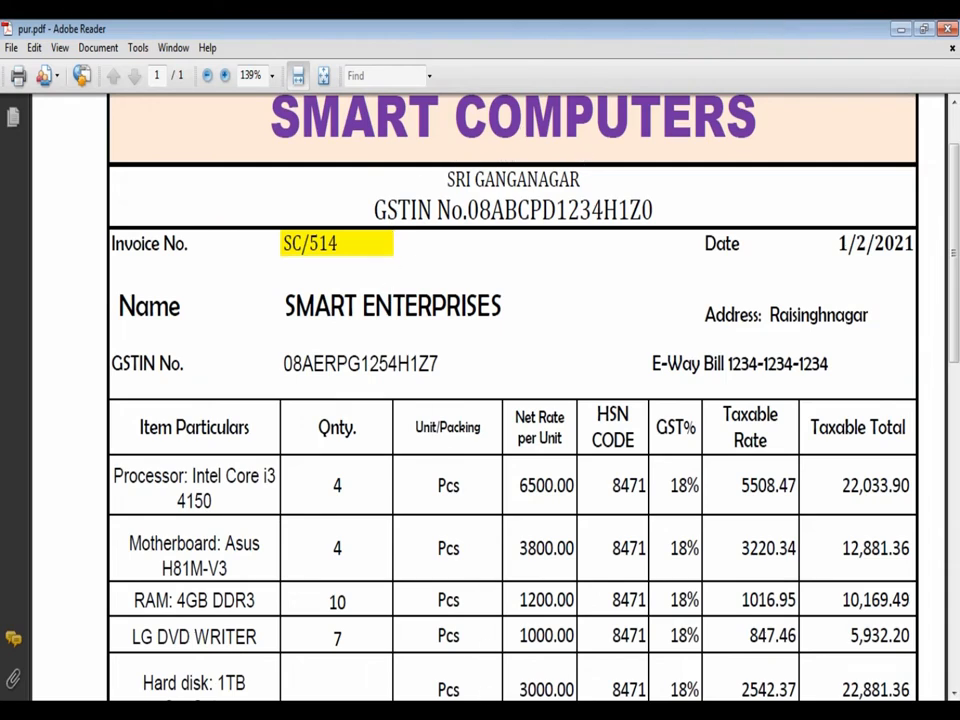
Switch to Busy and open the Day Book report options under the account books
click(398, 684)
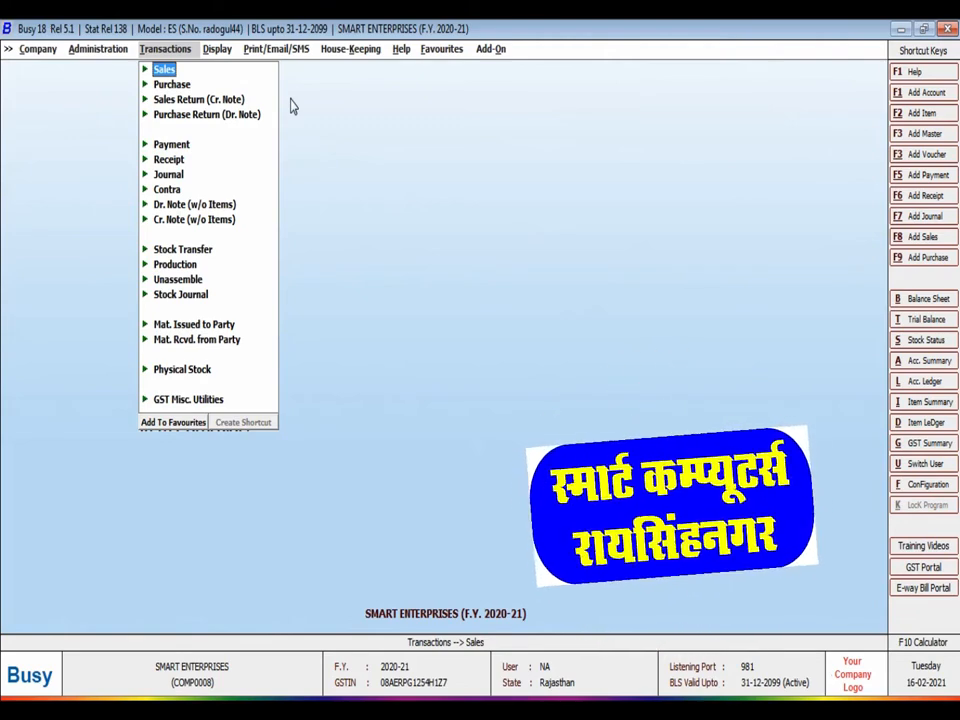
key(Right)
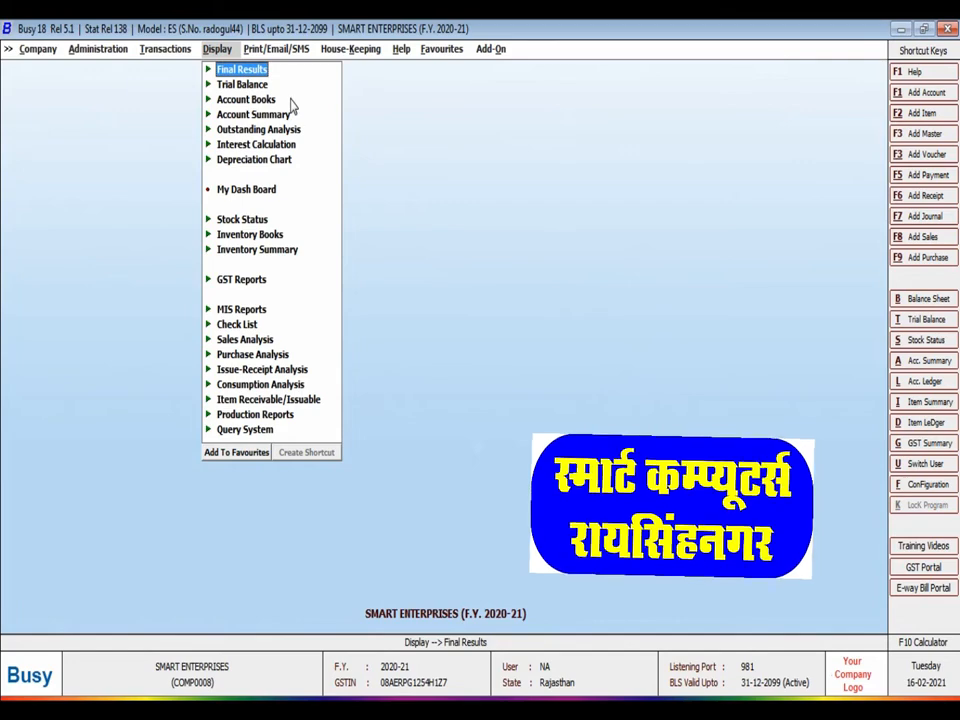
key(Down)
key(Down)
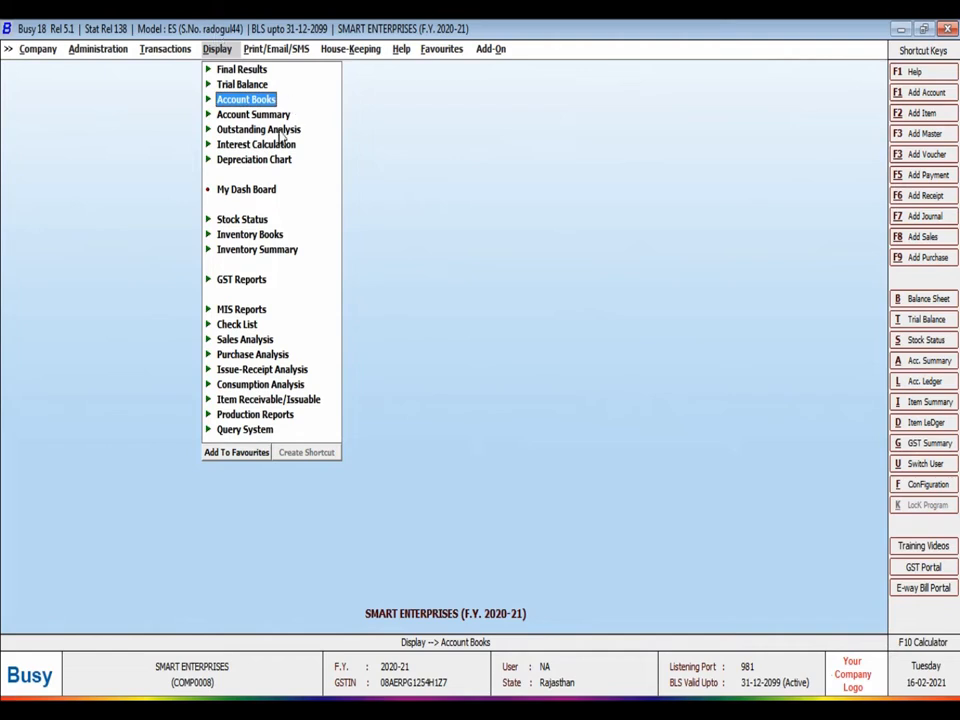
key(Return)
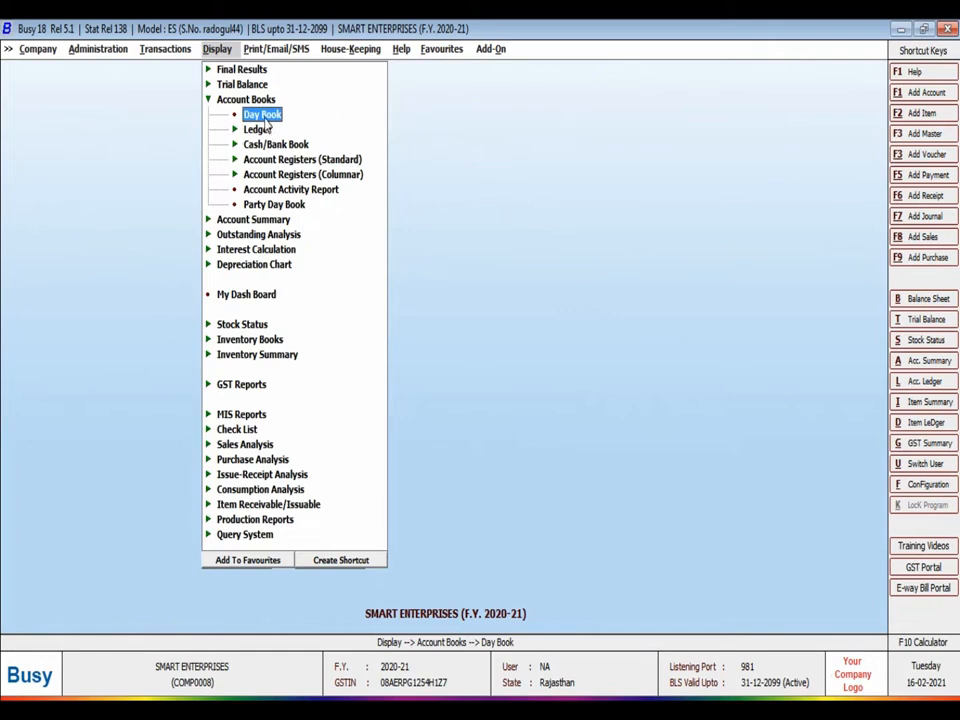
key(Return)
key(Return)
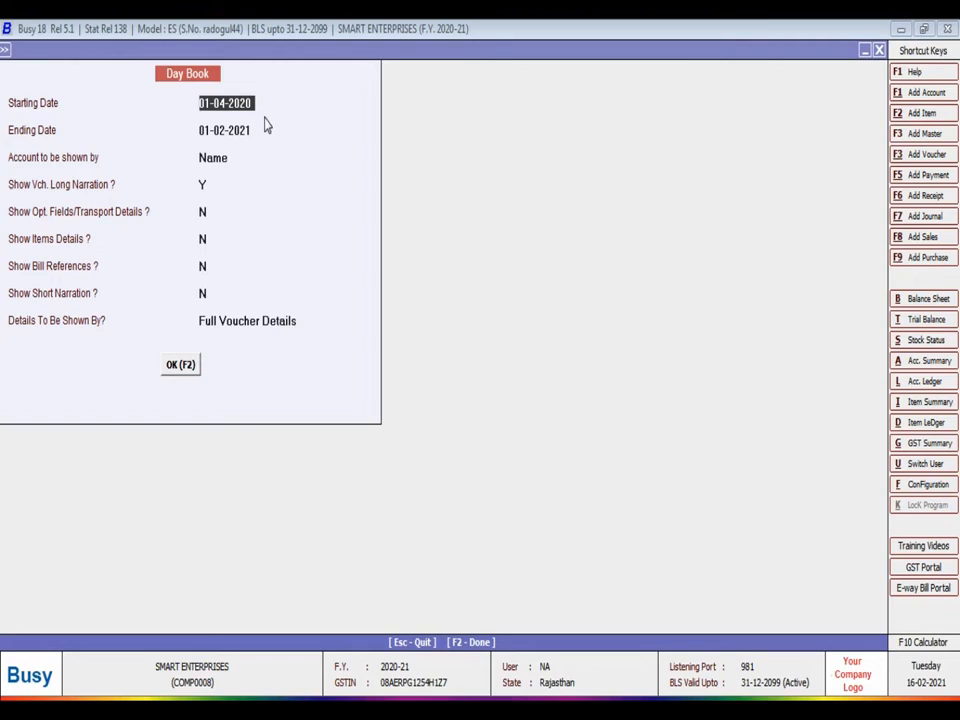
Generate the Day Book from 01-04-2020 to 01-02-2021 with accounts by name, long narration and full voucher details
key(Return)
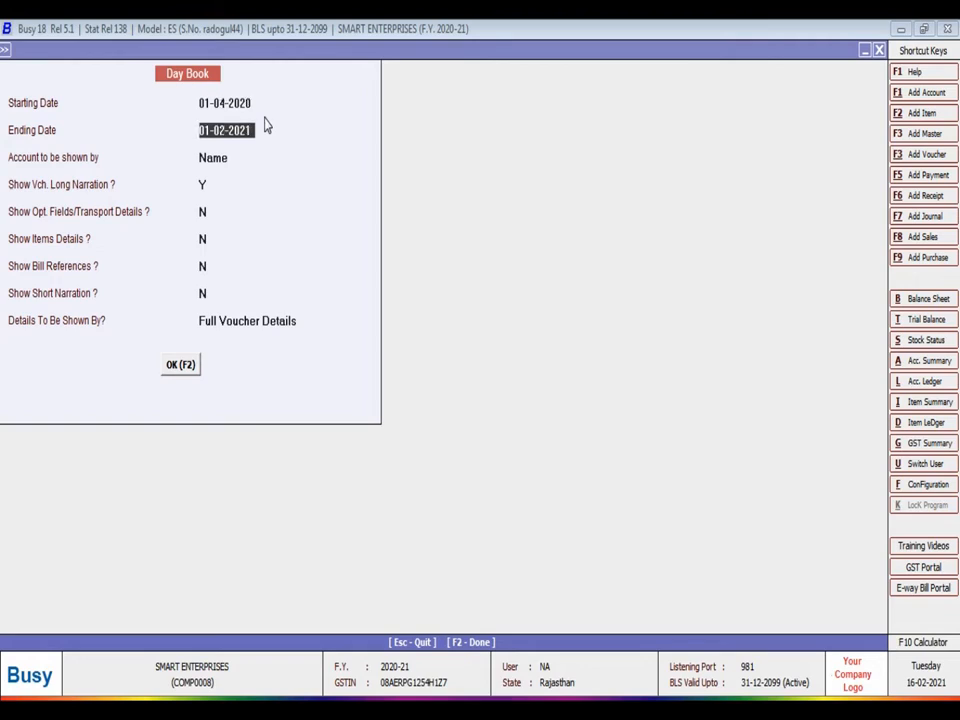
key(Return)
key(Return)
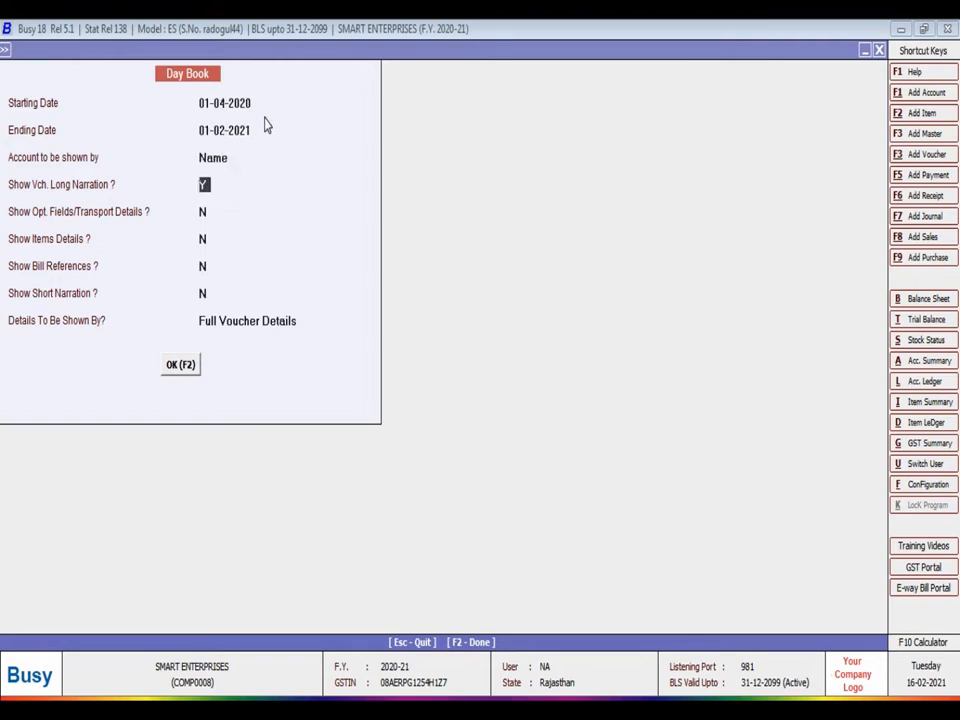
key(Return)
key(Return)
key(Return)
key(Return)
key(Return)
key(Return)
key(Return)
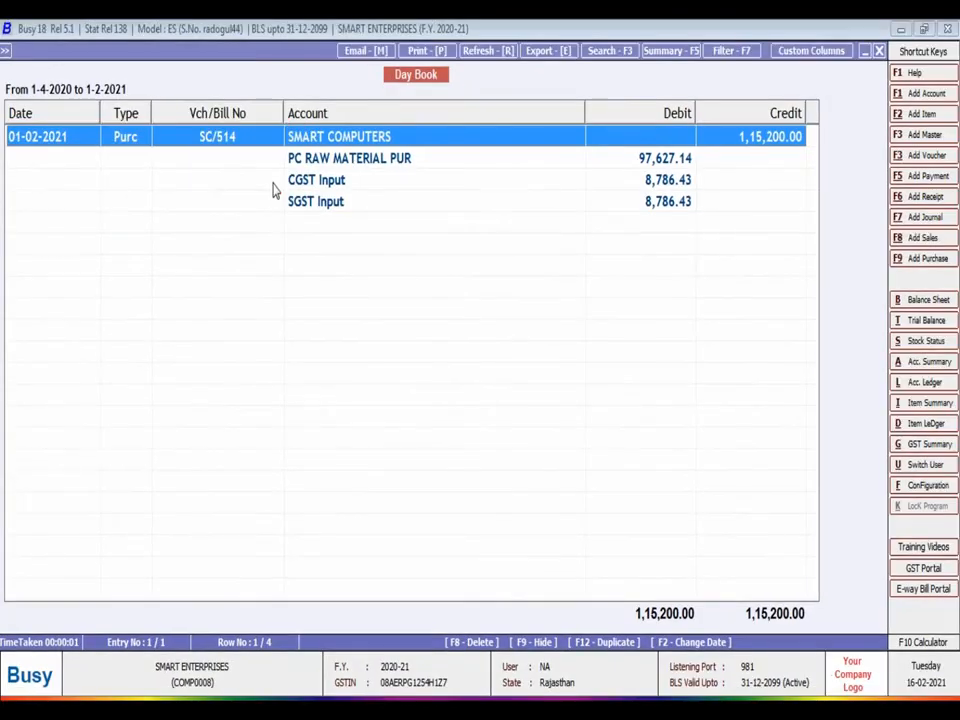
Open the Smart Computers purchase voucher from the Day Book, compare it with the PDF invoice, and close the voucher and report
key(Return)
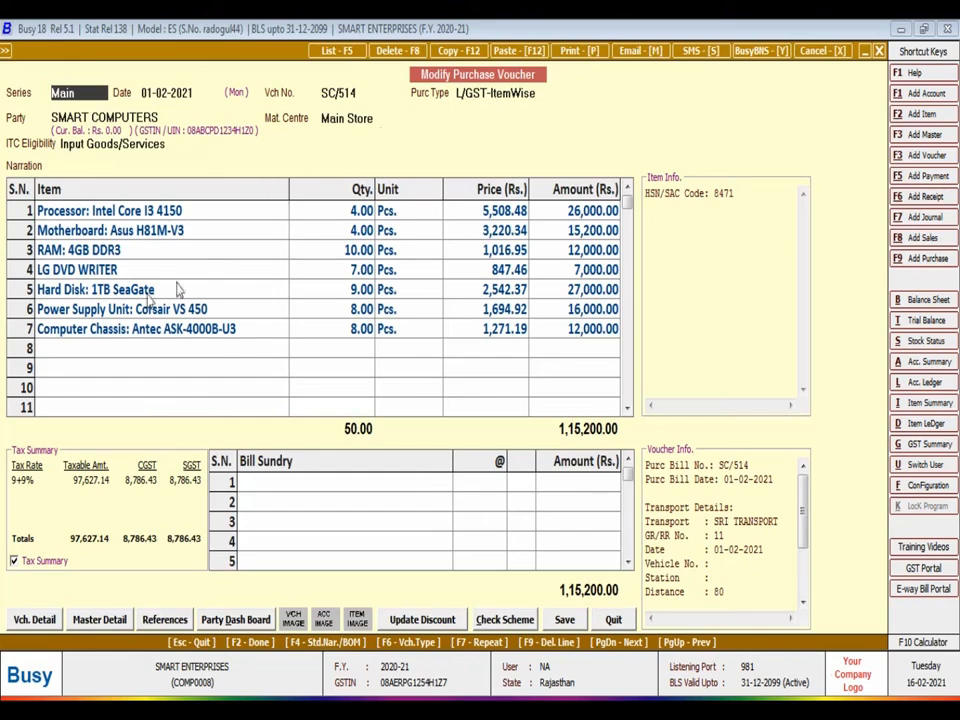
click(385, 711)
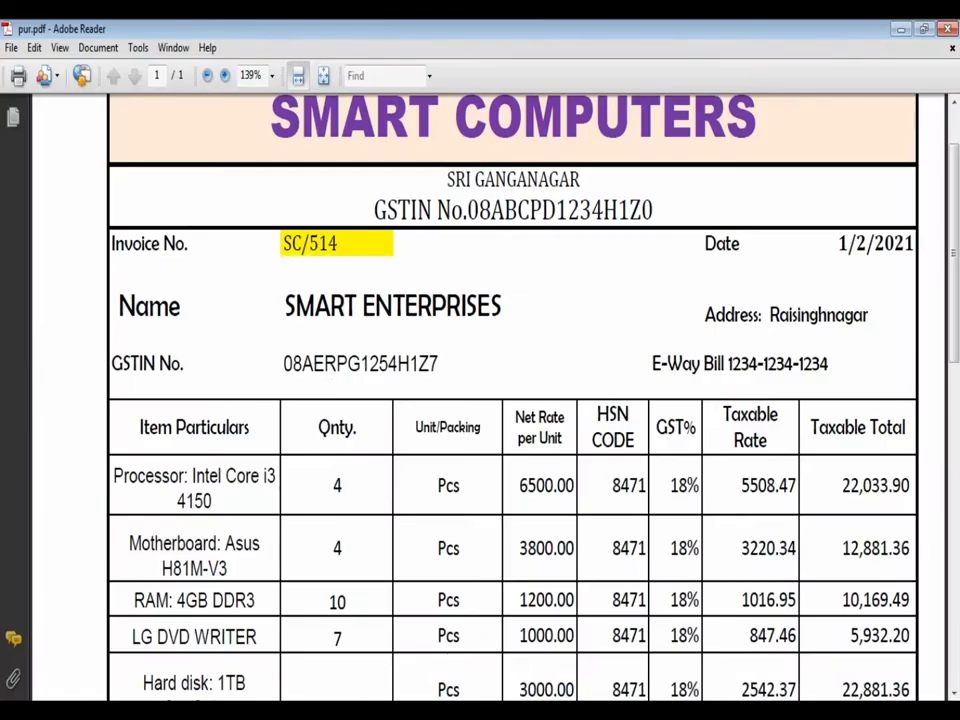
click(455, 711)
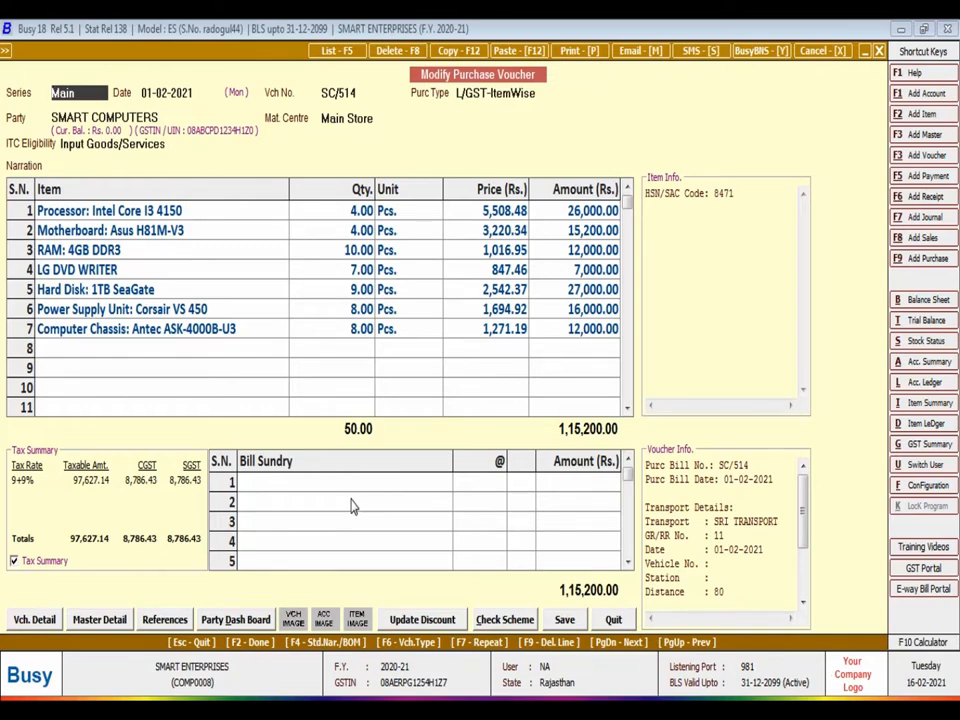
key(Escape)
key(Escape)
key(Escape)
key(Left)
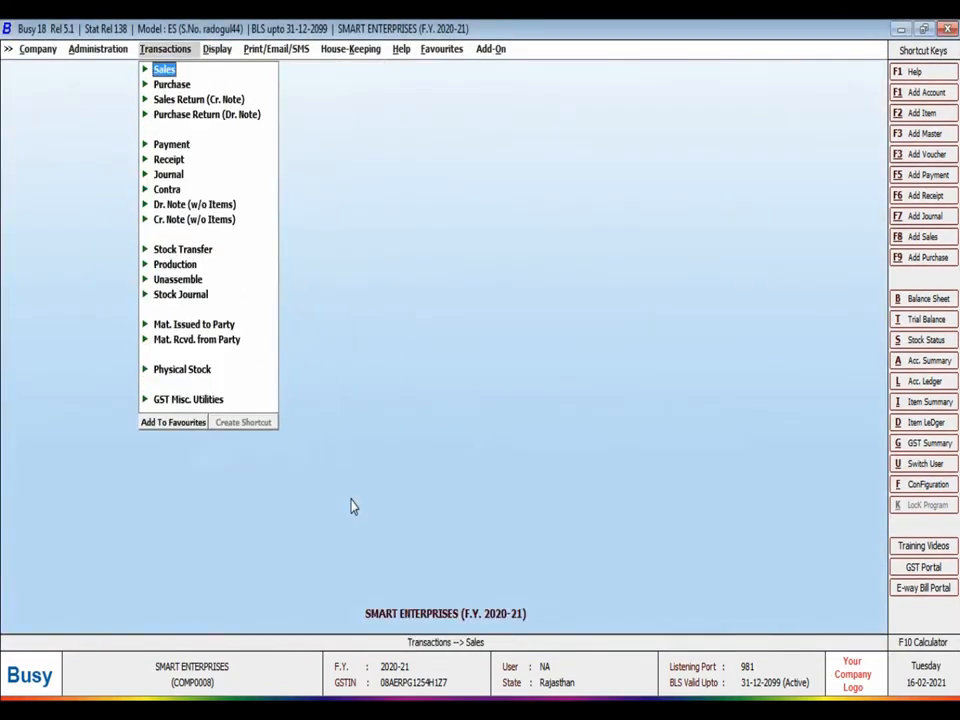
key(Down)
key(Return)
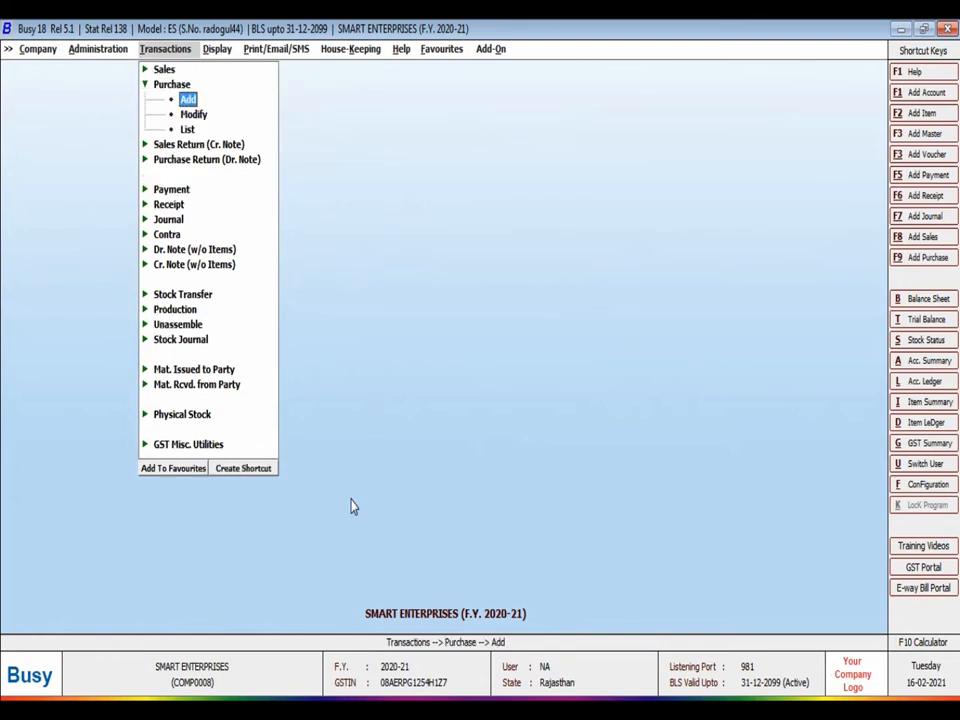
key(Return)
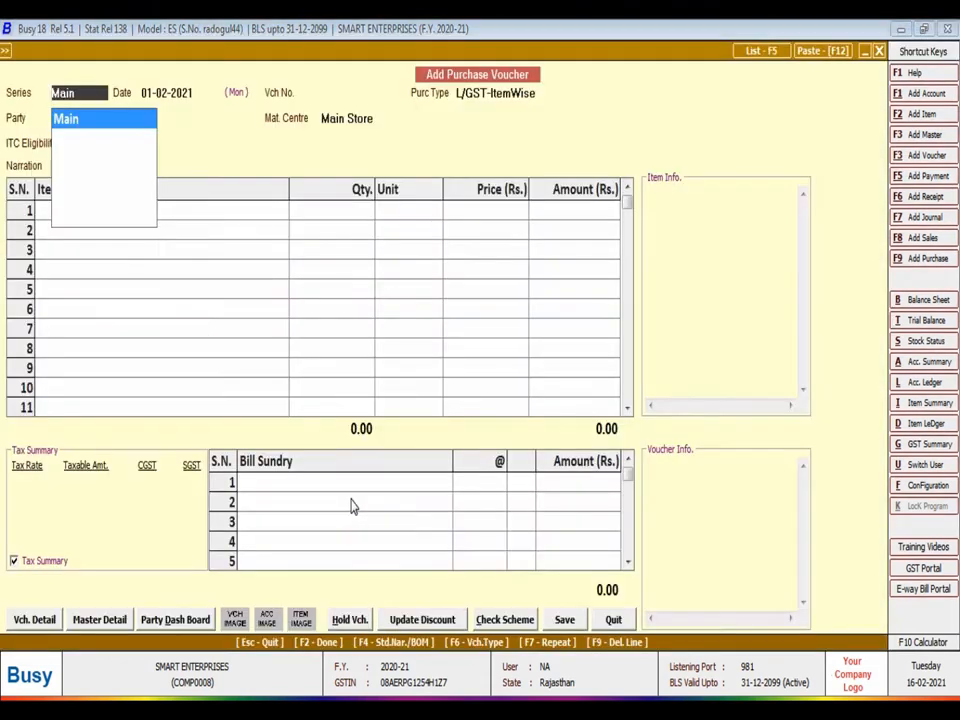
key(Escape)
key(Escape)
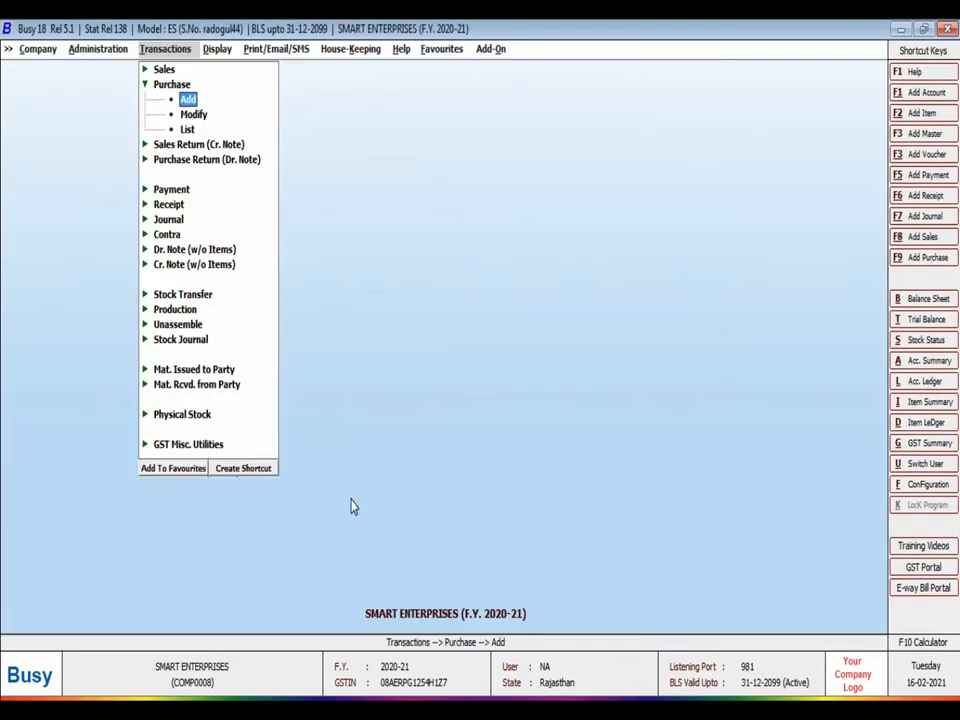
Open the Main series Smart Computers purchase voucher dated 01-02-2021 for modification
key(Down)
key(Return)
key(Return)
key(Return)
key(Return)
key(Return)
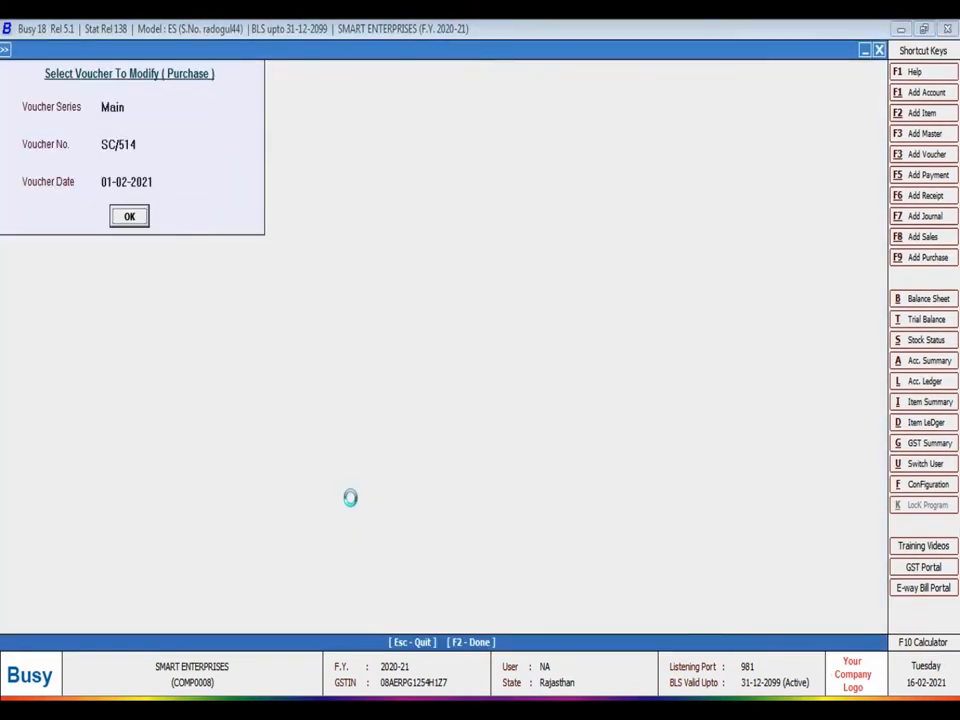
key(Return)
Accept the voucher's existing header details, keeping L/GST-ItemWise as the purchase type
key(Return)
key(Return)
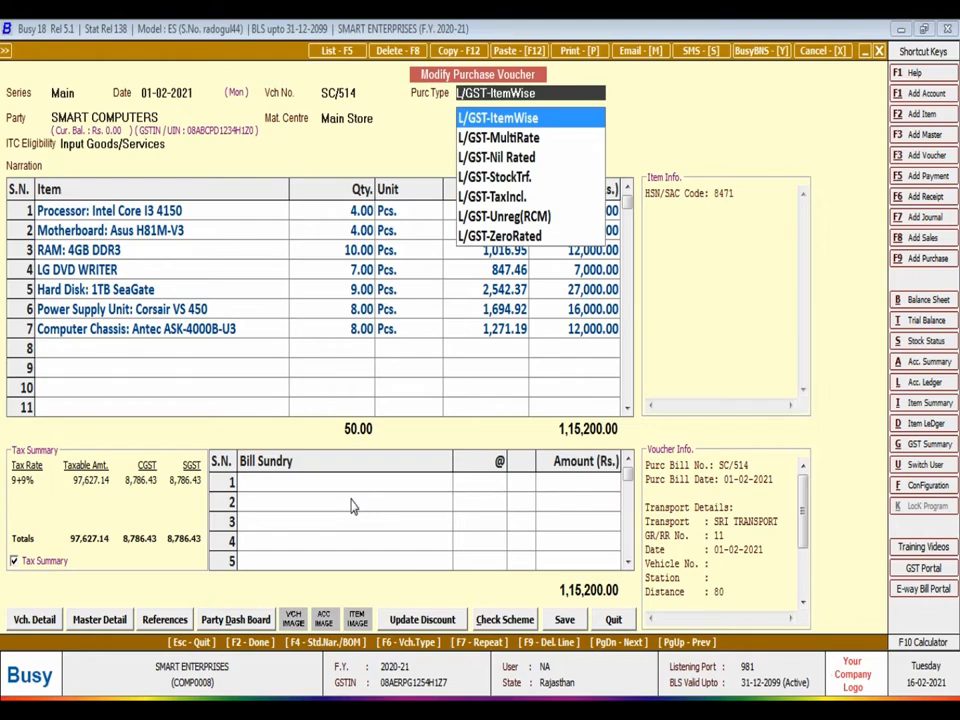
key(Return)
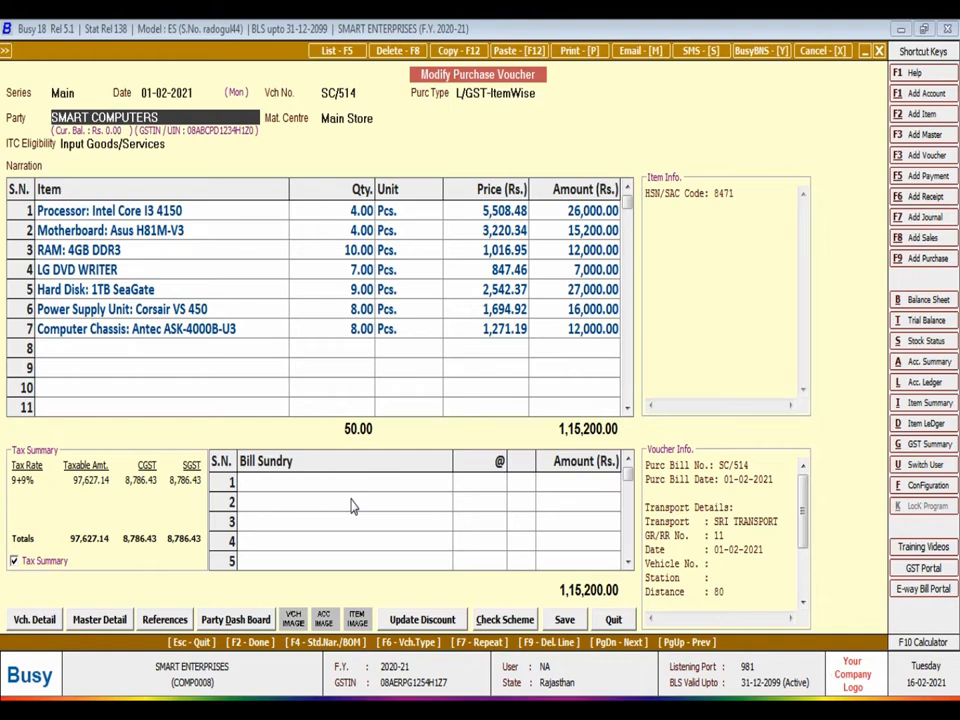
Check the party's account master without editing it, and accept Smart Computers as the voucher's party despite the GSTIN warning
key(alt+m)
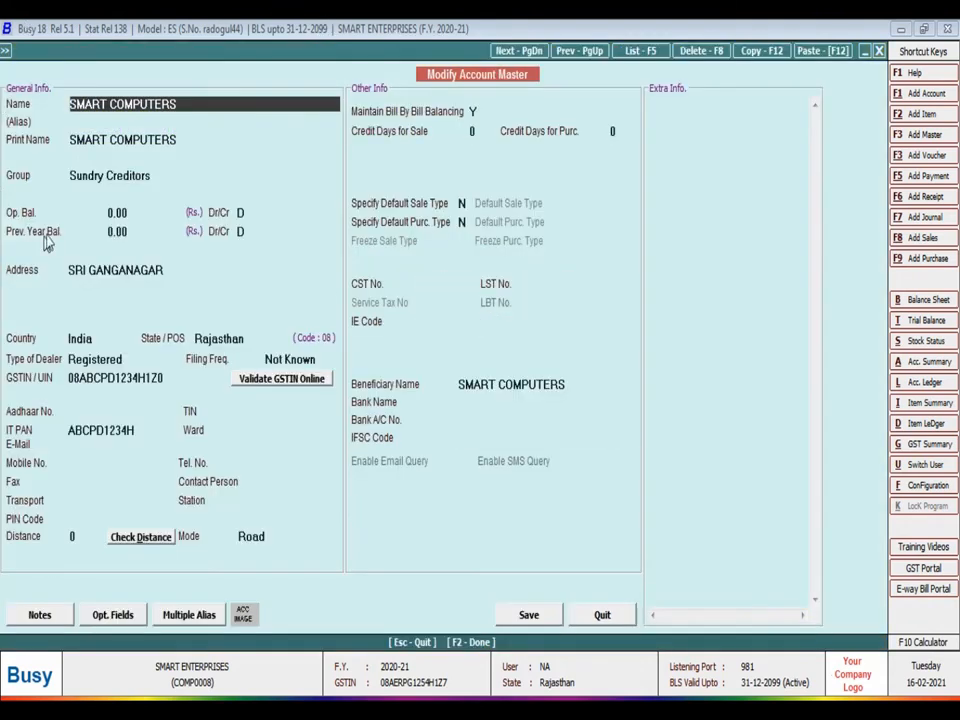
click(178, 104)
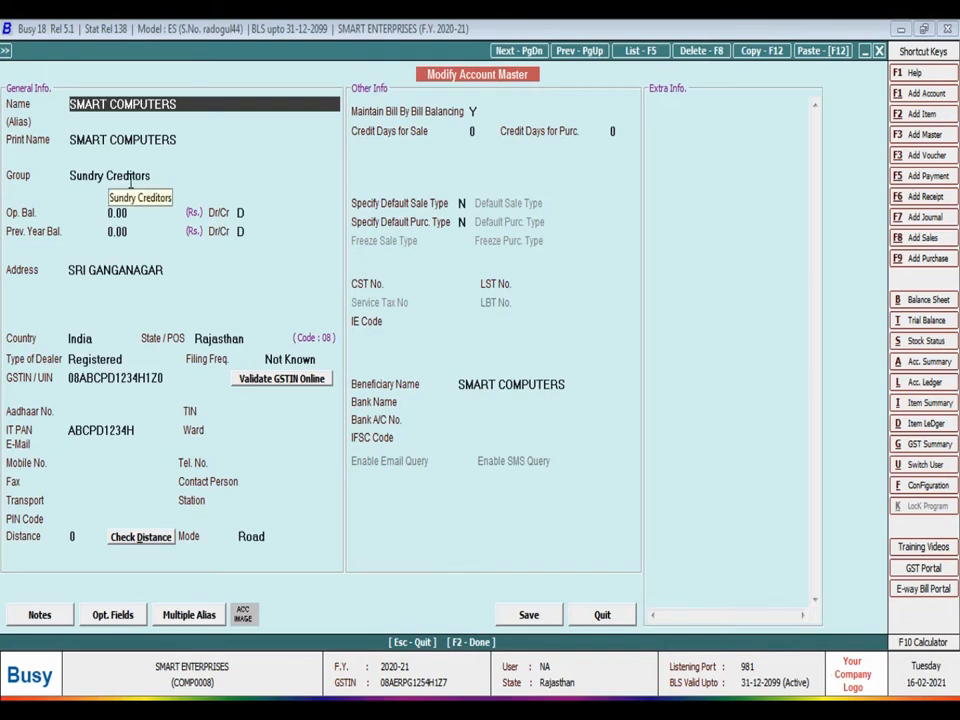
key(Escape)
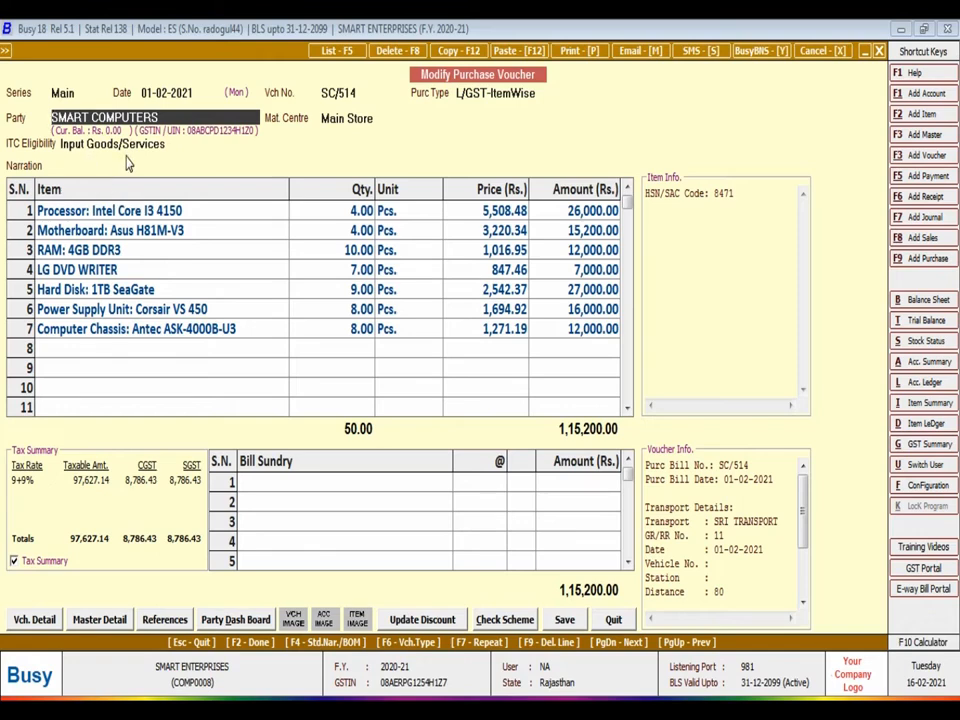
key(Return)
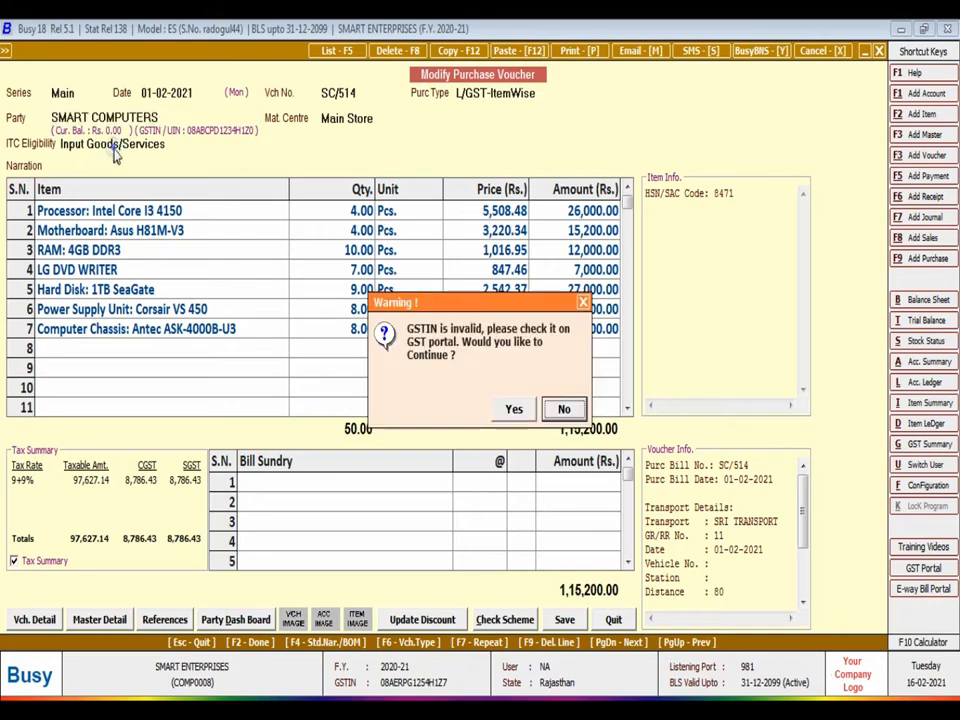
click(514, 409)
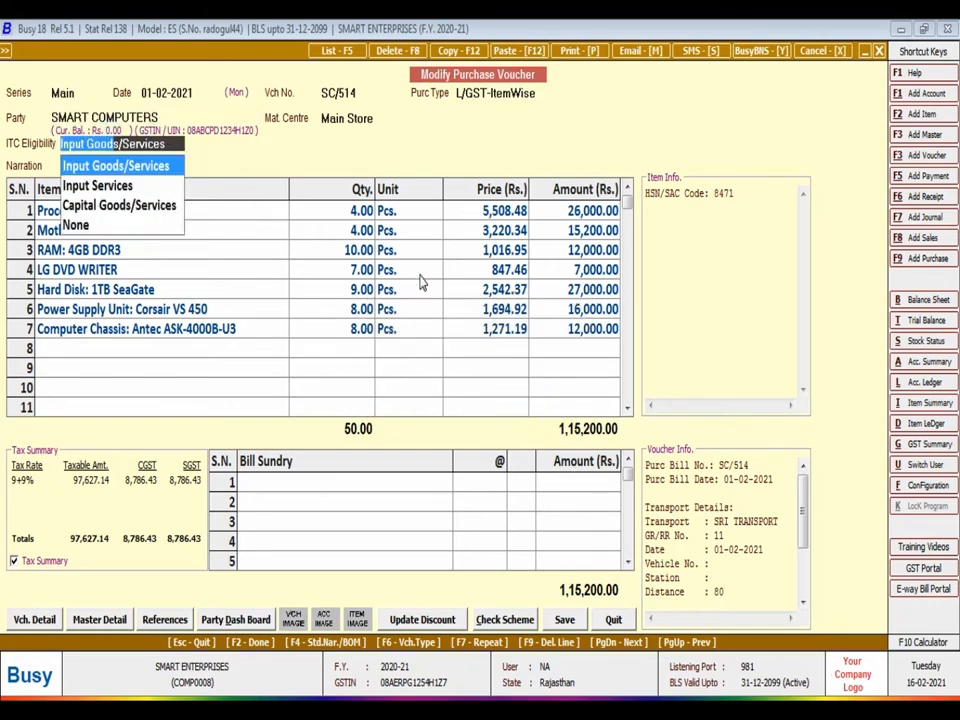
Keep Input Goods/Services as the voucher's ITC eligibility and compare its item lines with the PDF invoice
key(Return)
key(Return)
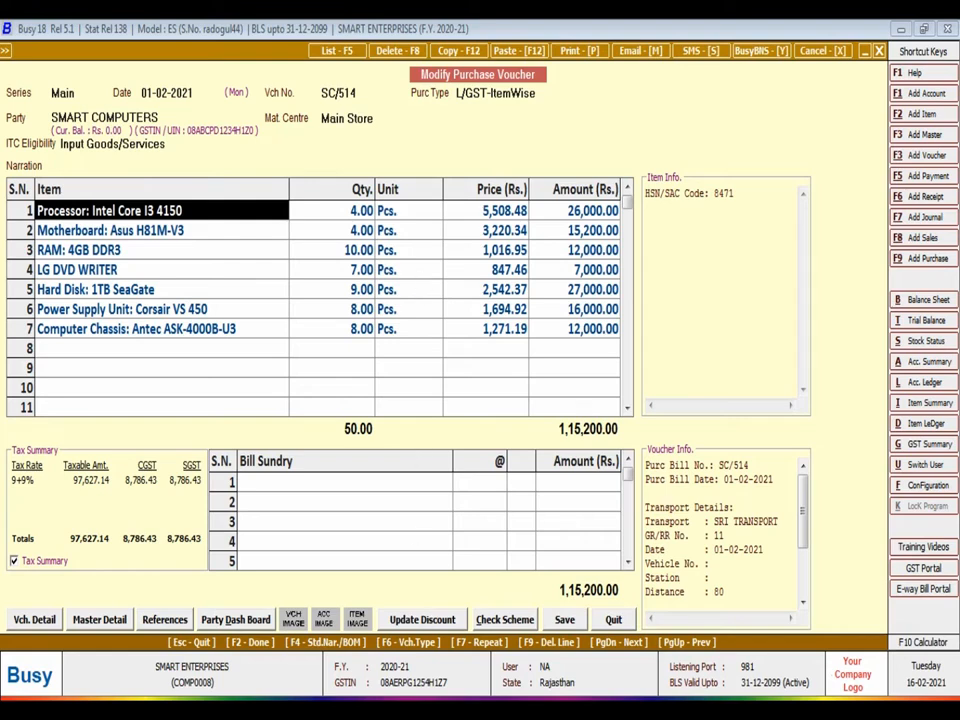
key(alt+Tab)
scroll(146, 317, down, 3)
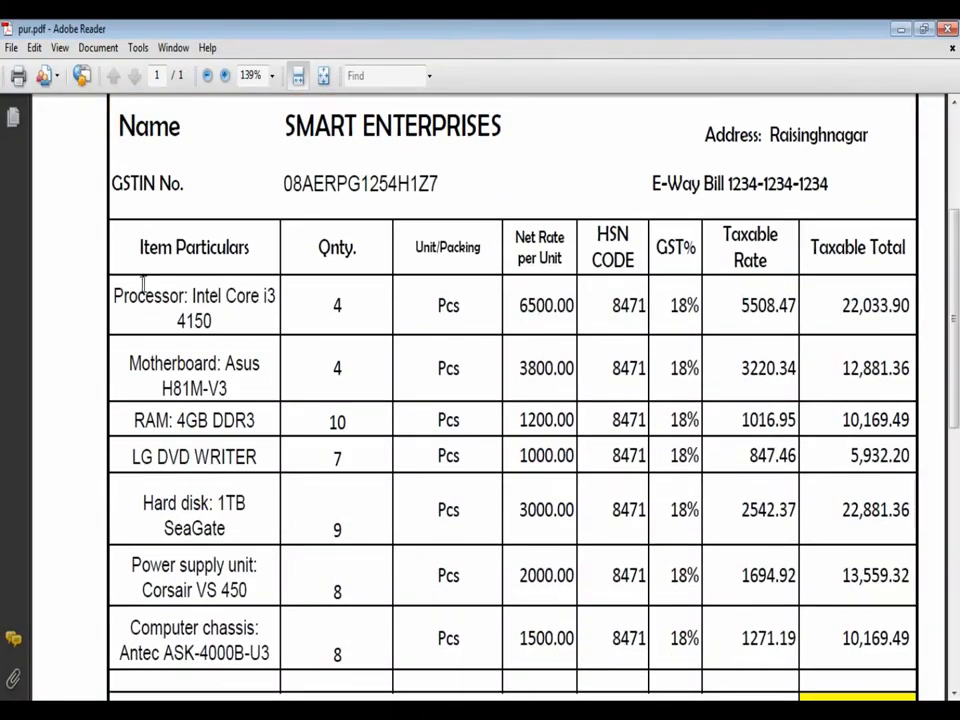
key(alt+Tab)
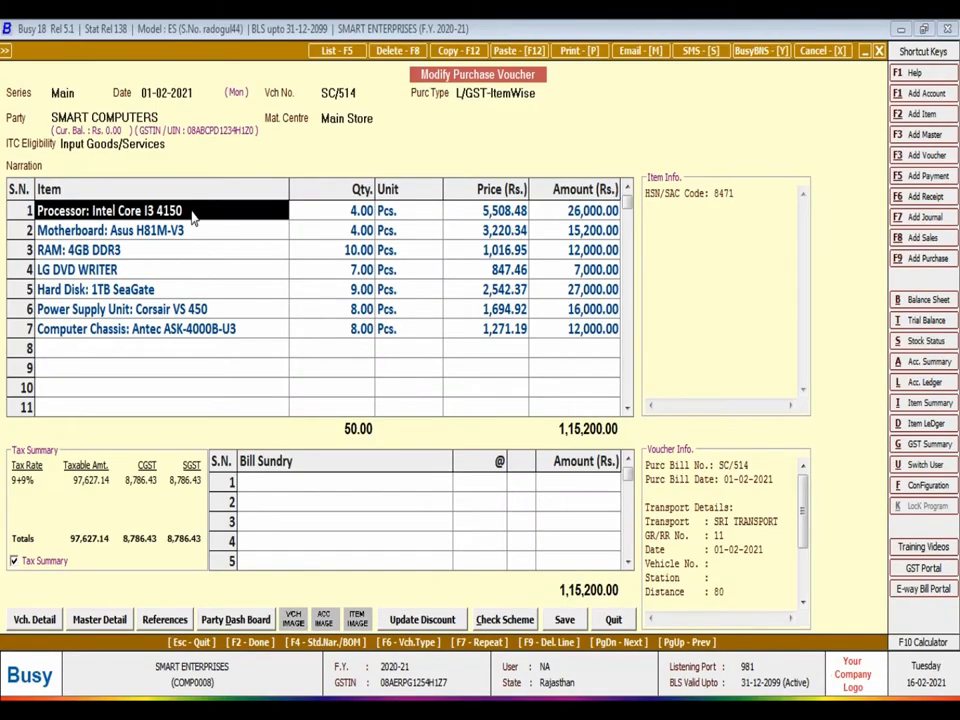
Check the item master of Processor: Intel Core I3 4150 and its purchase account's master, then return to the voucher without editing either
key(alt+m)
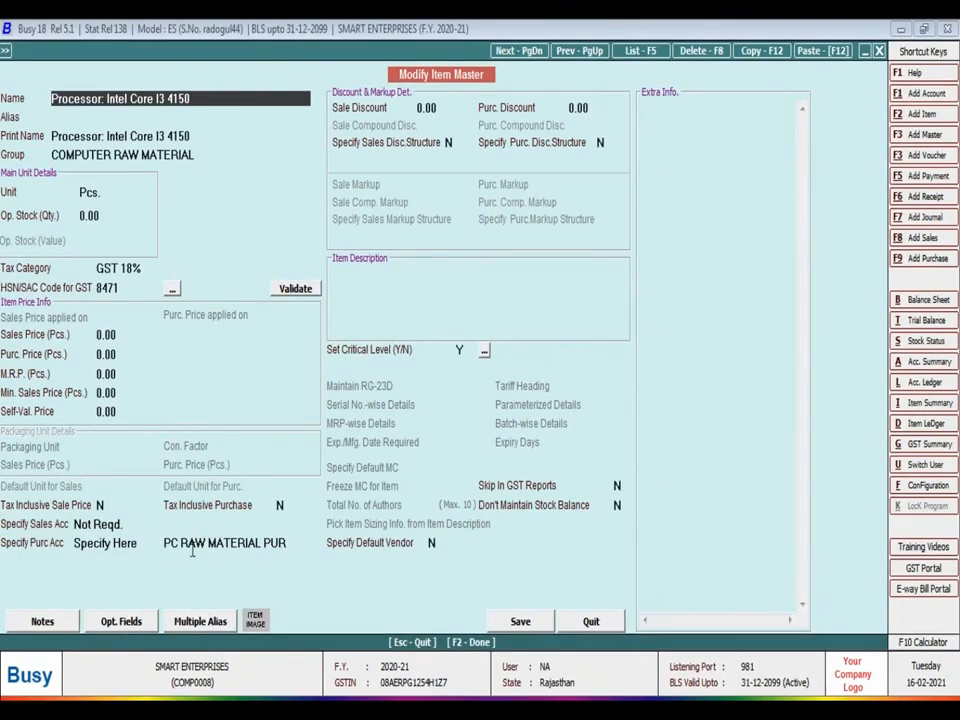
click(192, 545)
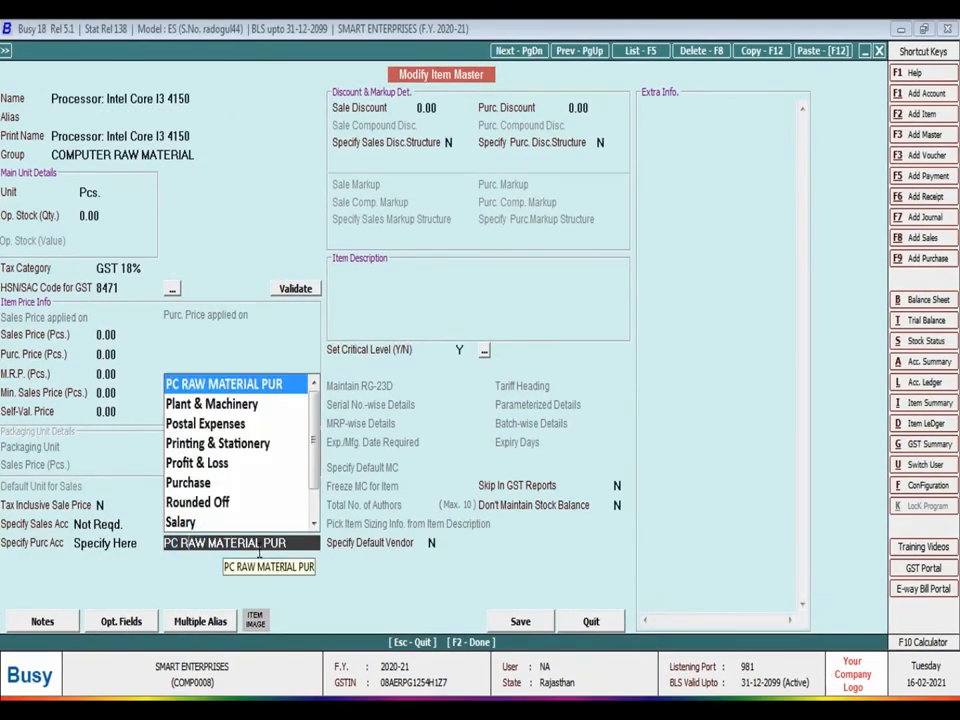
key(alt+m)
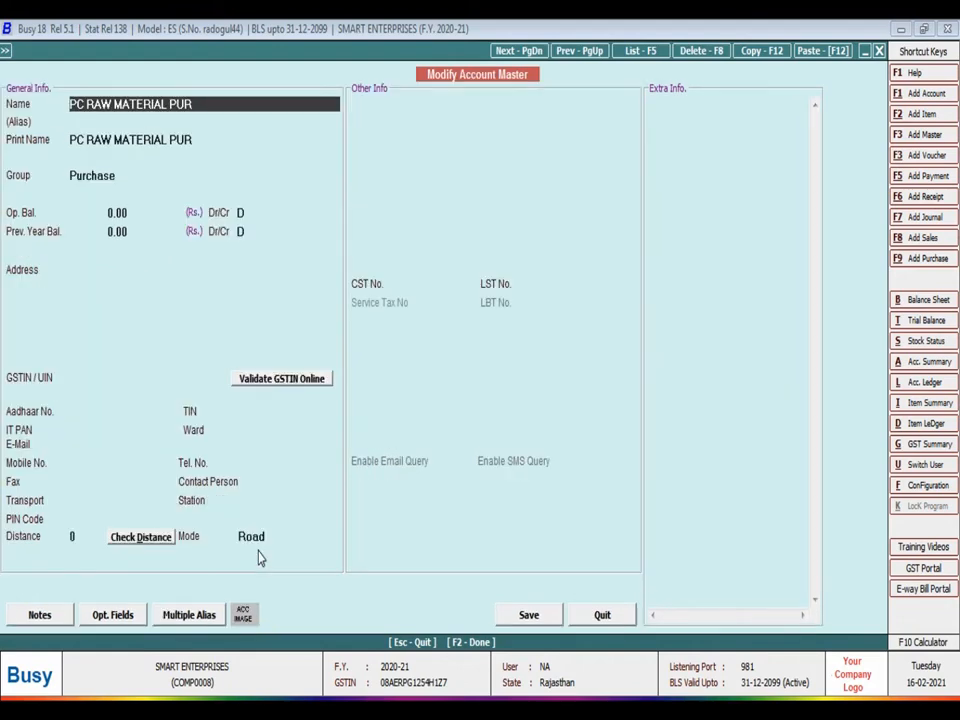
key(Escape)
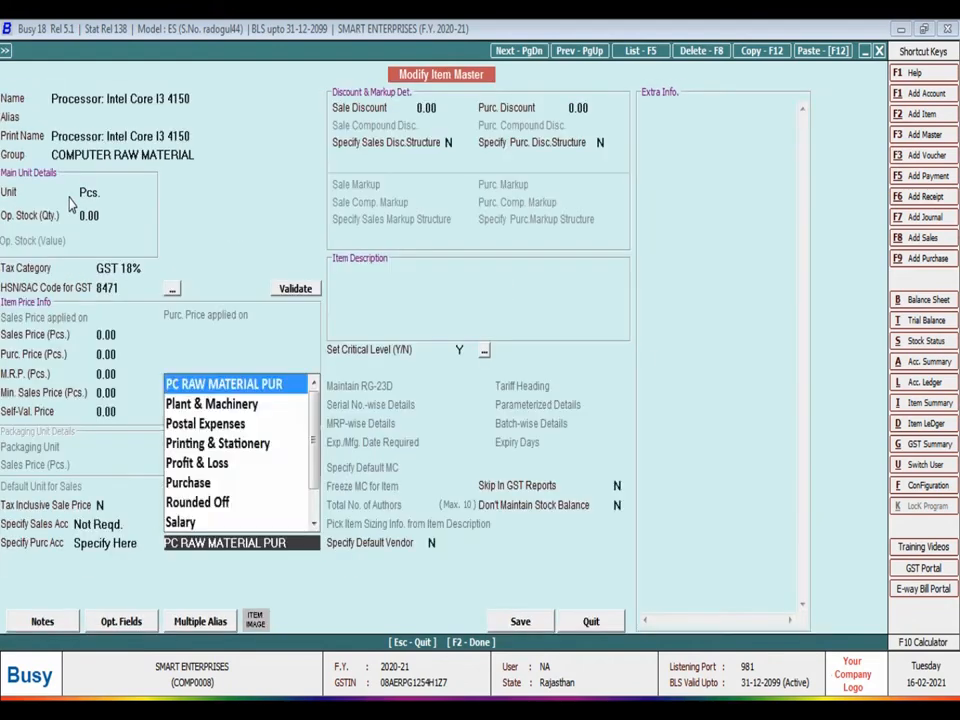
key(Escape)
key(Escape)
key(Return)
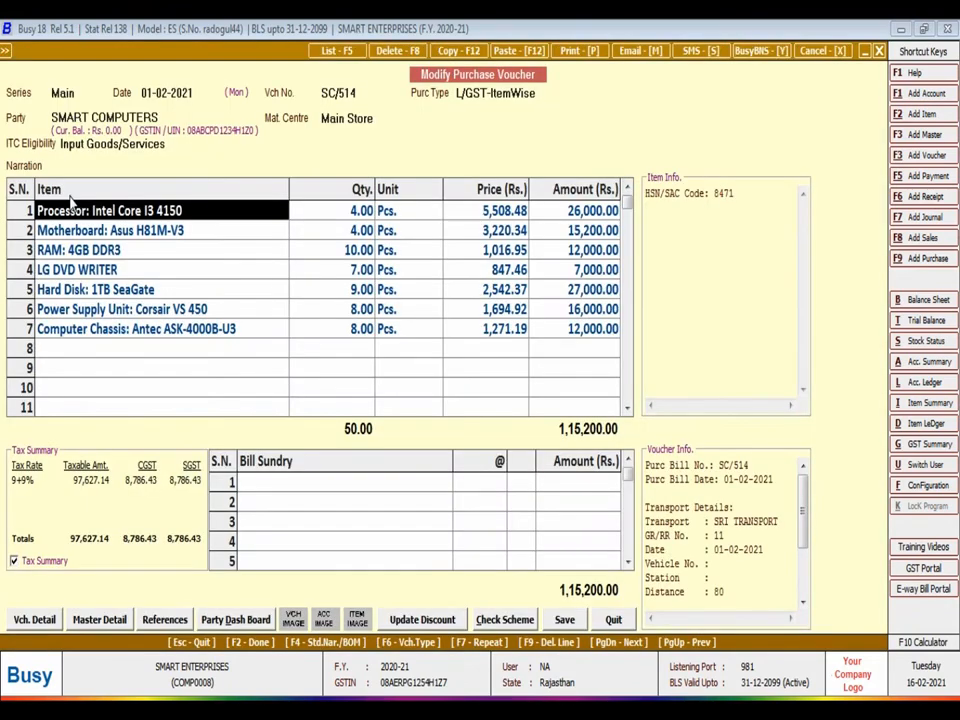
Keep the quantity and price of the Processor: Intel Core I3 4150 line, and review and accept its item-wise GST details
key(Return)
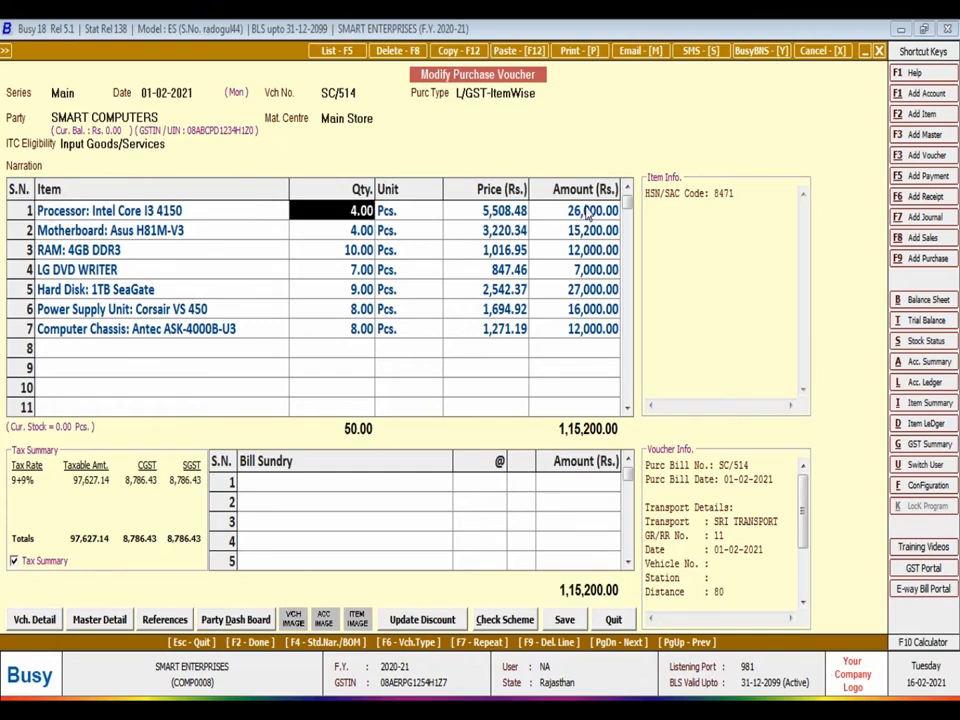
click(510, 211)
key(Return)
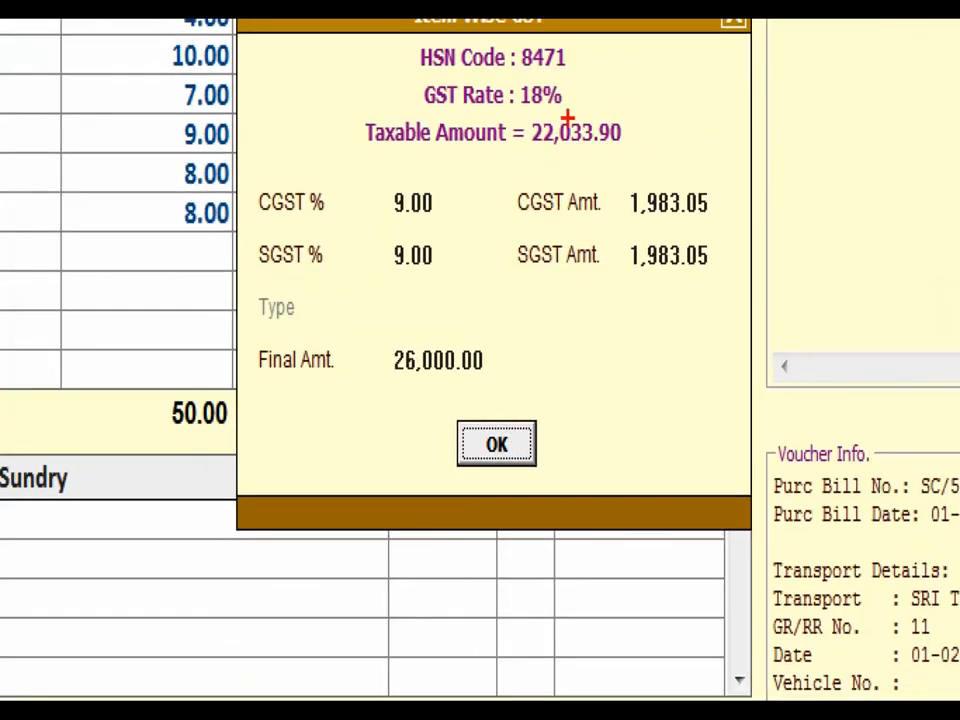
mouse_move(512, 111)
mouse_down()
mouse_move(585, 154)
mouse_move(670, 160)
mouse_up()
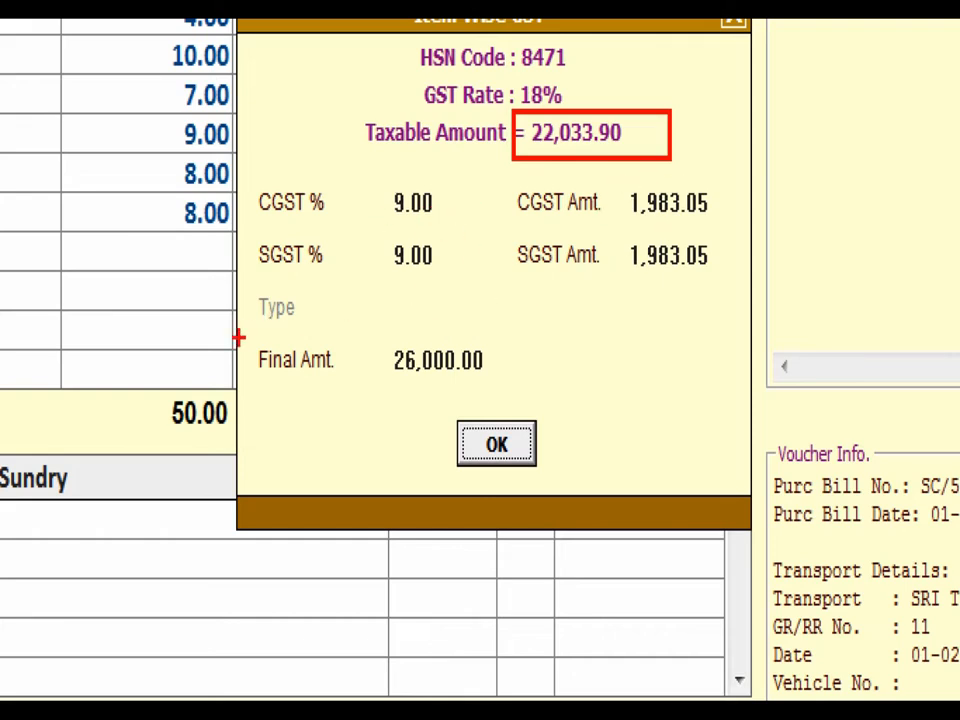
mouse_move(238, 336)
mouse_down()
mouse_move(298, 362)
mouse_move(557, 393)
mouse_up()
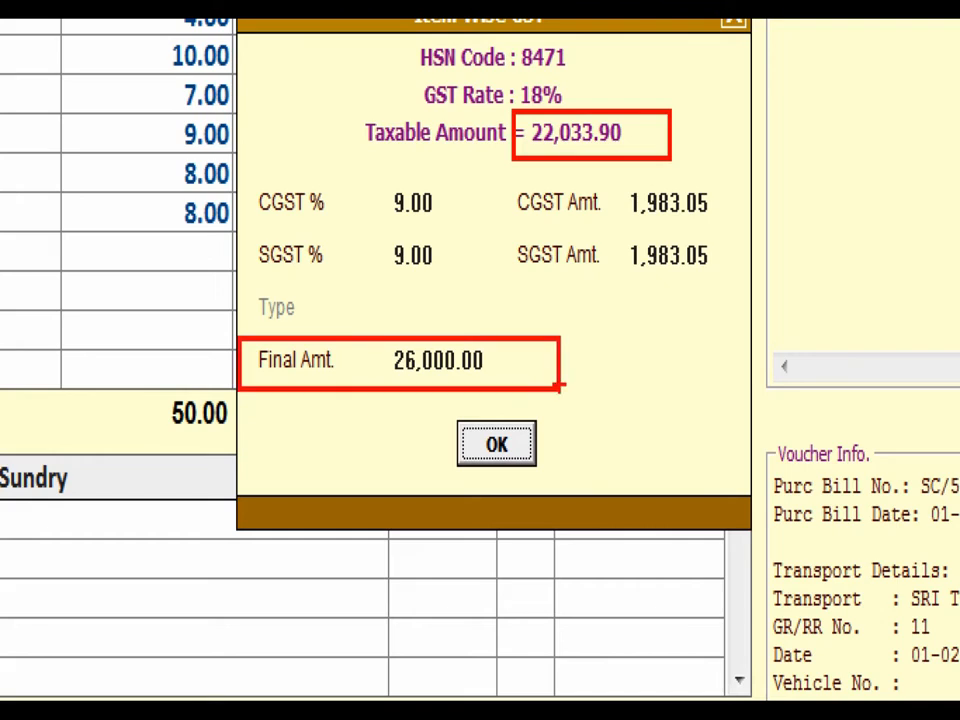
mouse_move(502, 352)
mouse_down()
mouse_move(510, 397)
mouse_move(692, 200)
mouse_up()
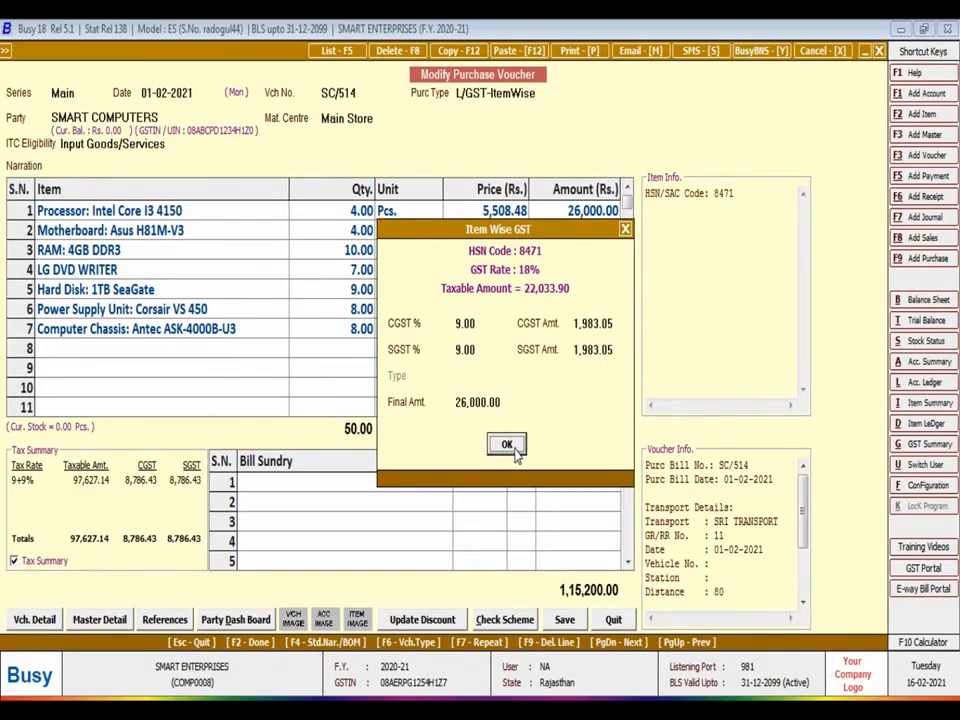
click(512, 448)
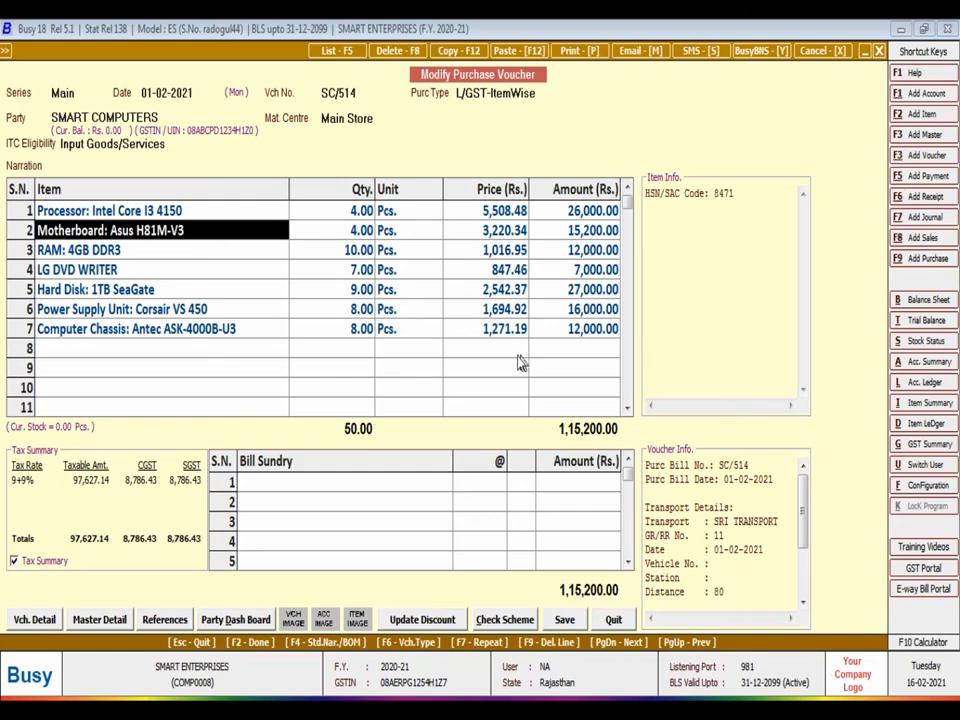
Save the purchase voucher despite the GSTIN warning, keeping its existing bill-by-bill reference, and leave purchase voucher modification
click(565, 619)
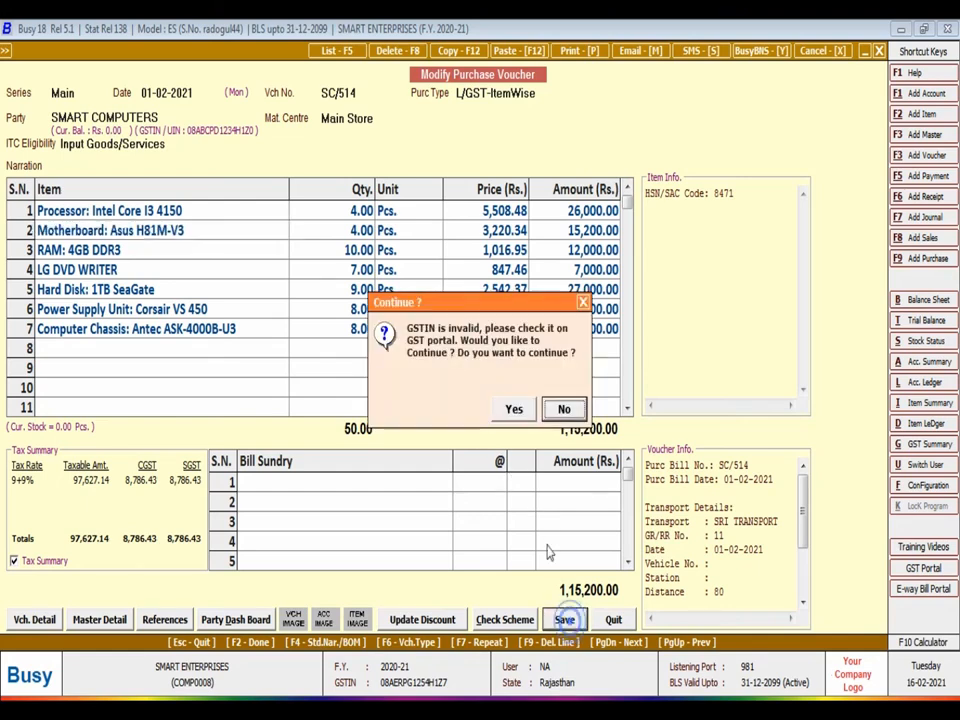
click(513, 409)
click(452, 436)
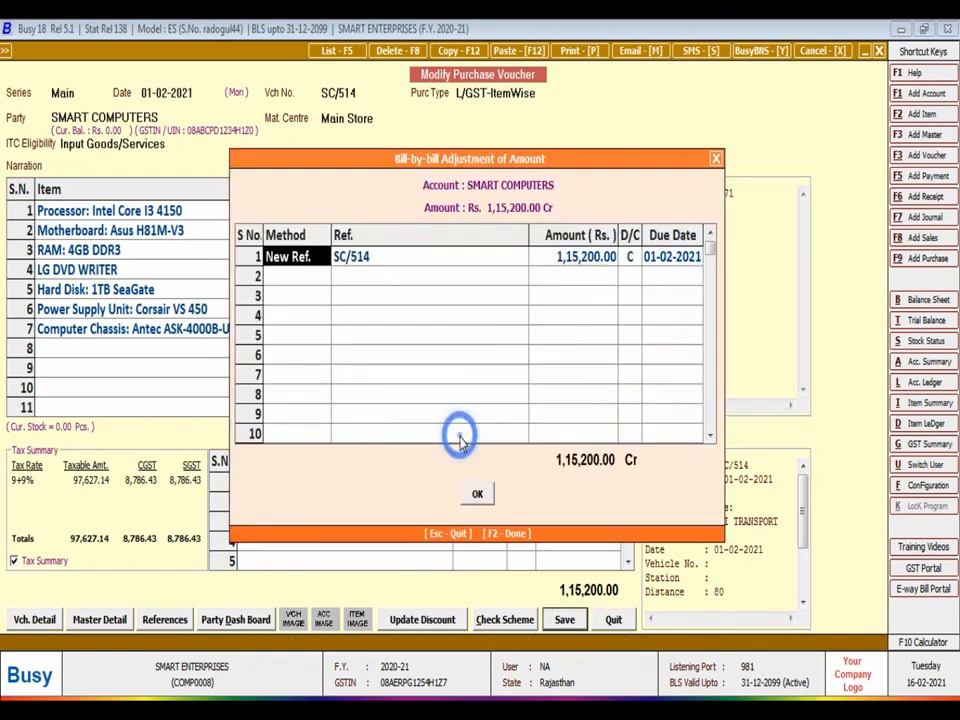
key(F2)
key(F2)
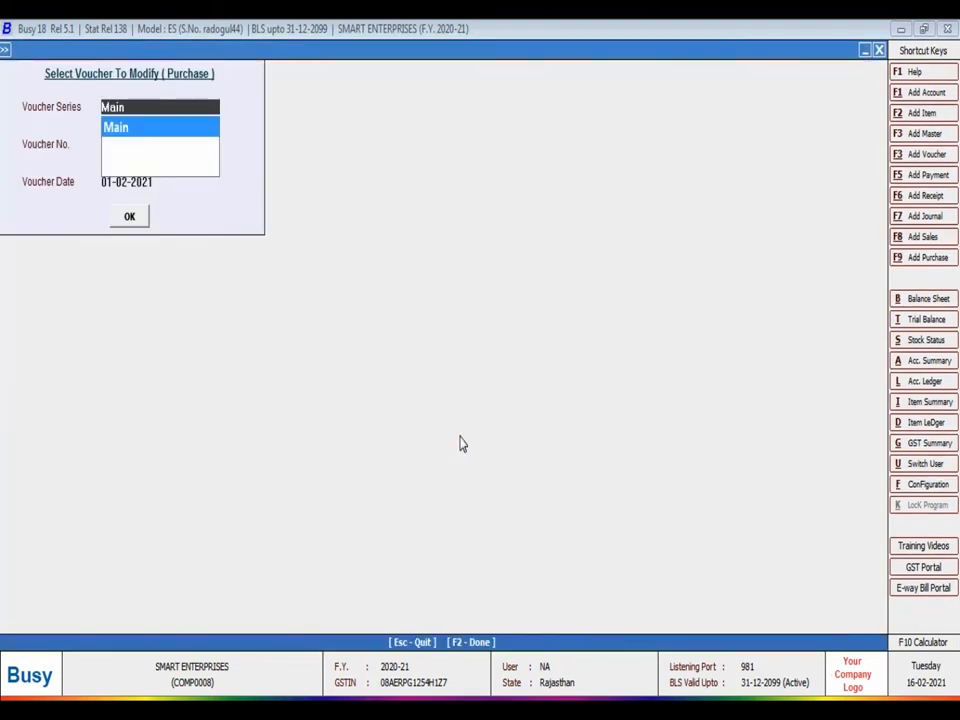
key(Escape)
key(Escape)
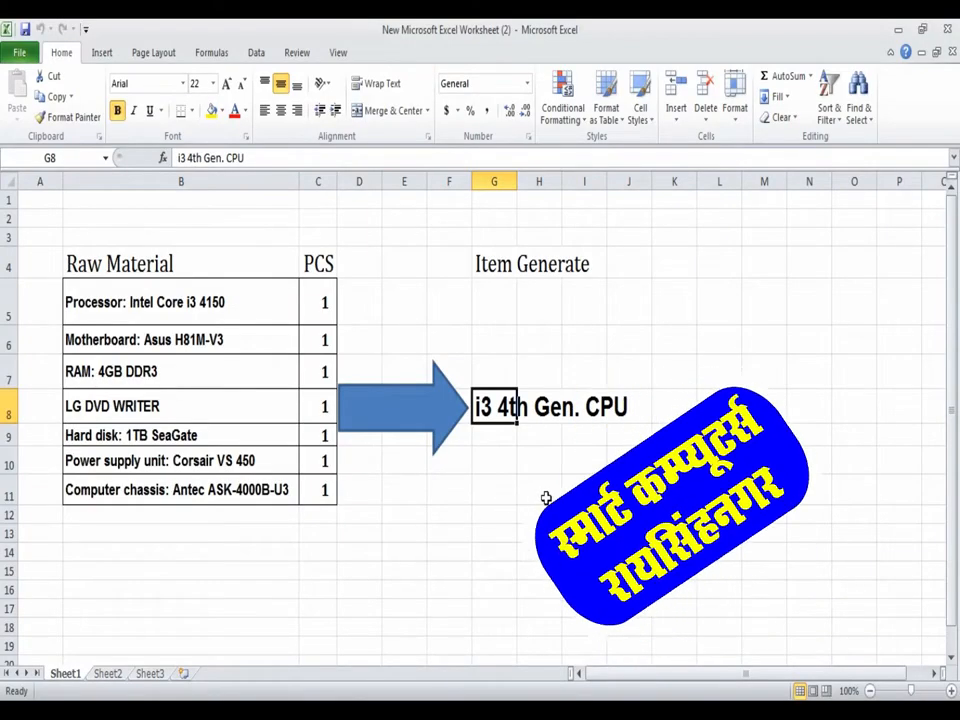
Switch to the Excel worksheet and examine the raw material list and the item generated from it, i3 4th Gen. CPU
click(546, 498)
drag(688, 339, 483, 453)
click(580, 488)
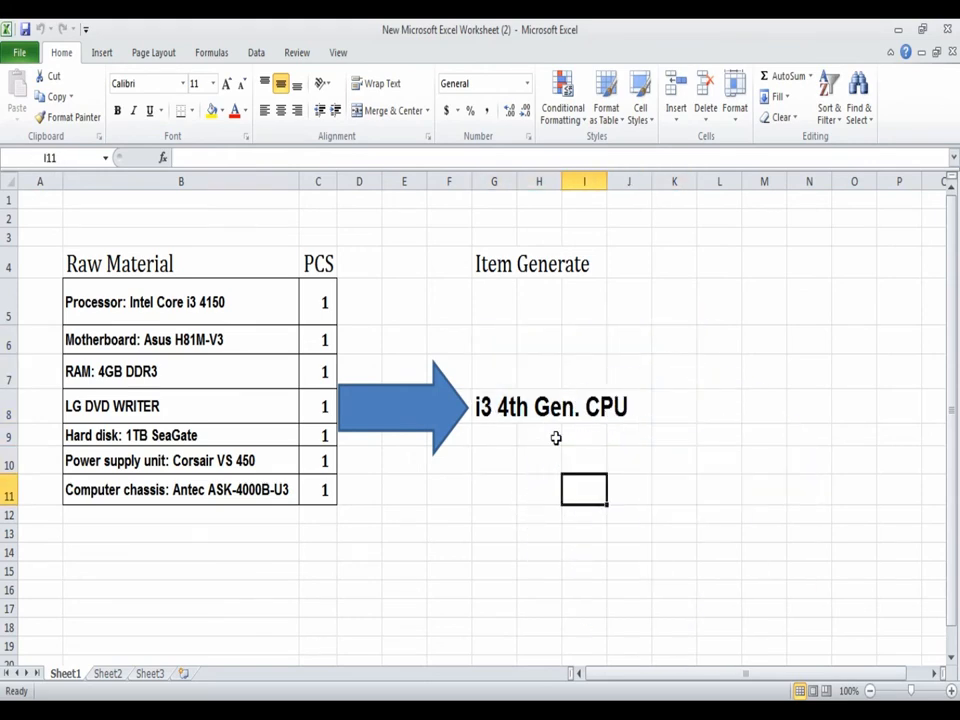
click(490, 412)
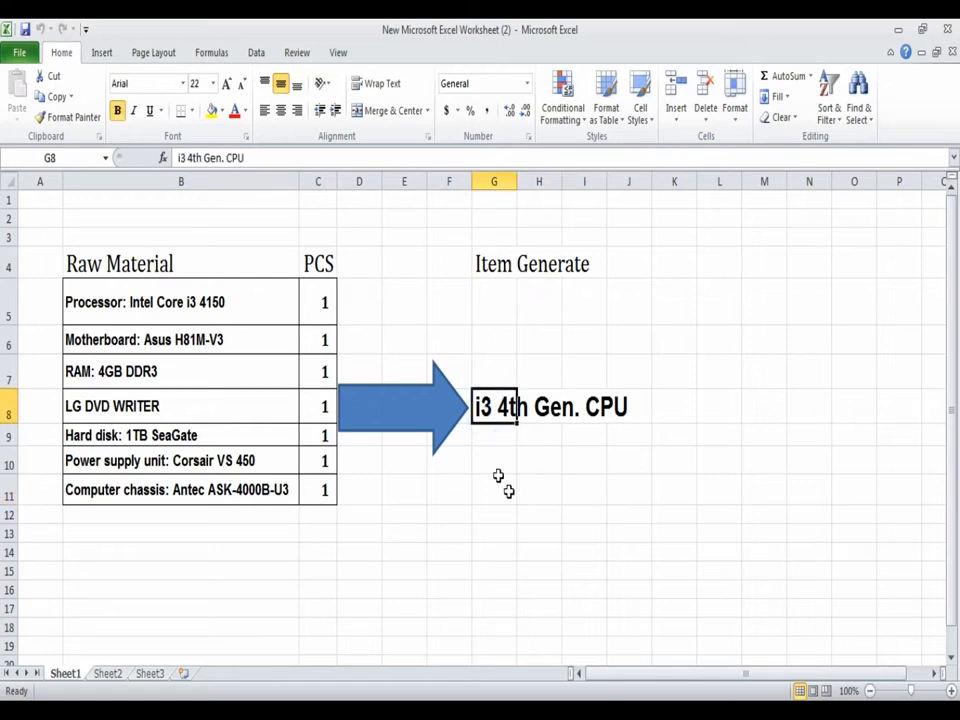
click(678, 405)
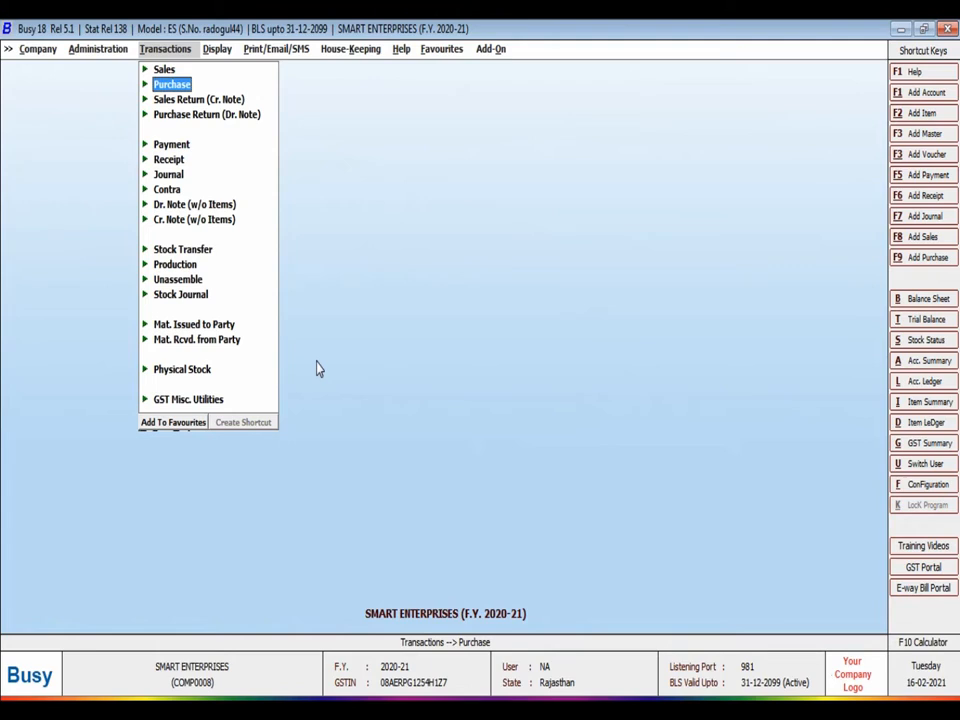
Switch to Busy and open a blank item master for adding a new item
key(Left)
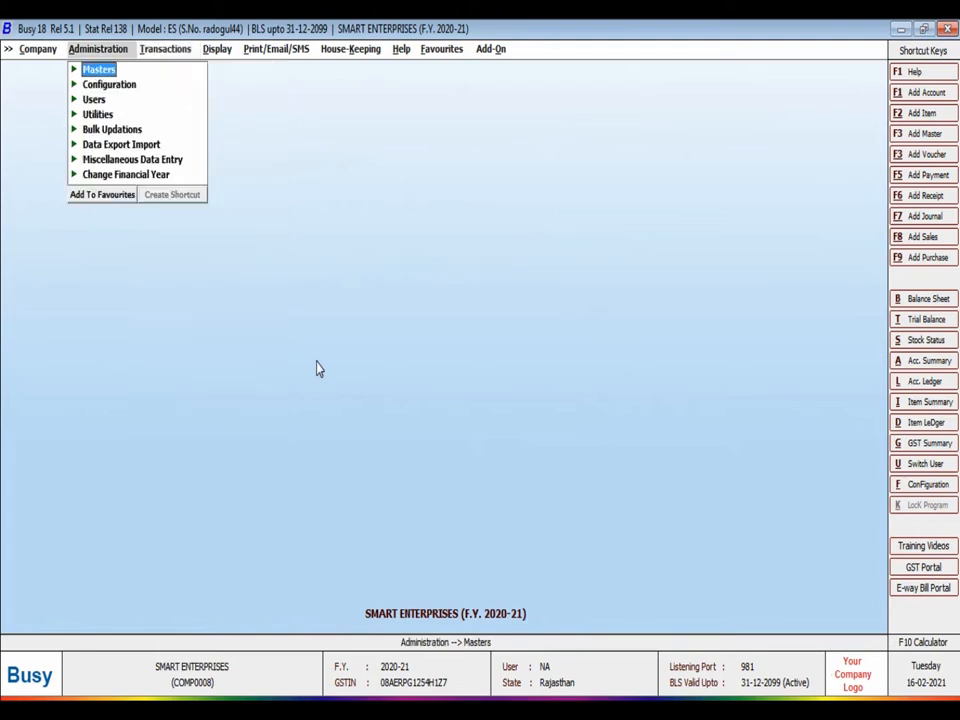
key(Return)
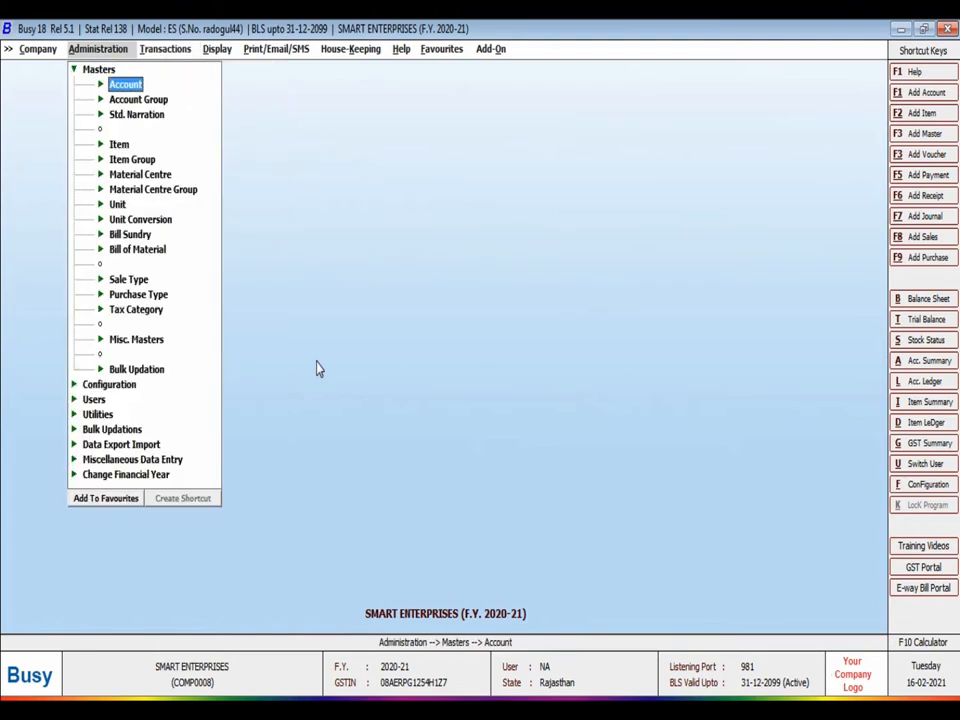
key(Down)
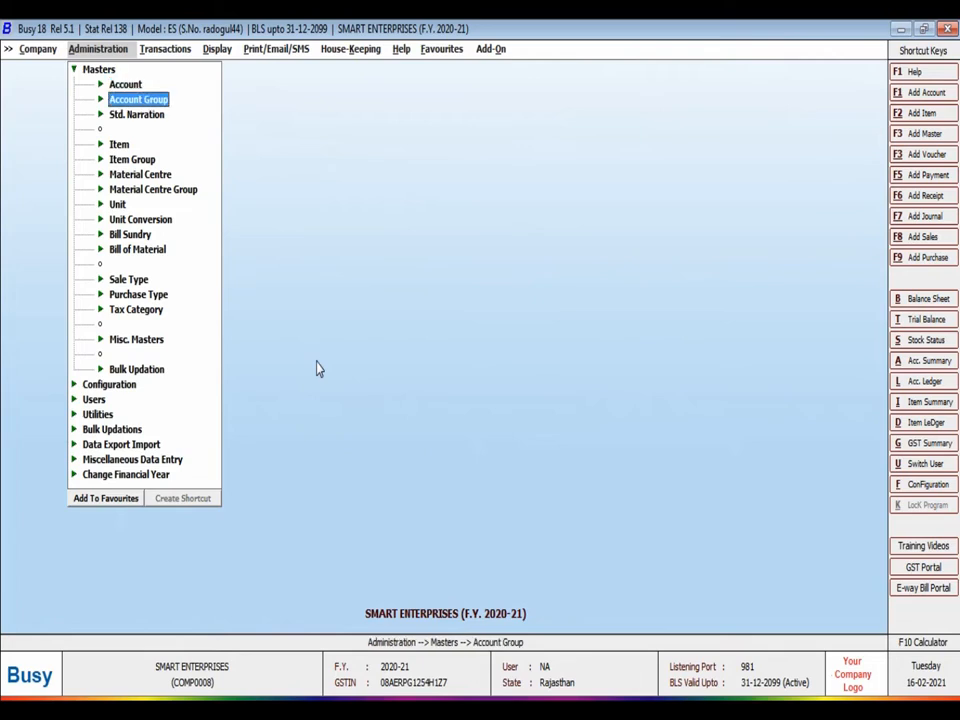
key(Down)
key(Down)
key(Down)
key(Down)
key(Down)
key(Down)
key(Up)
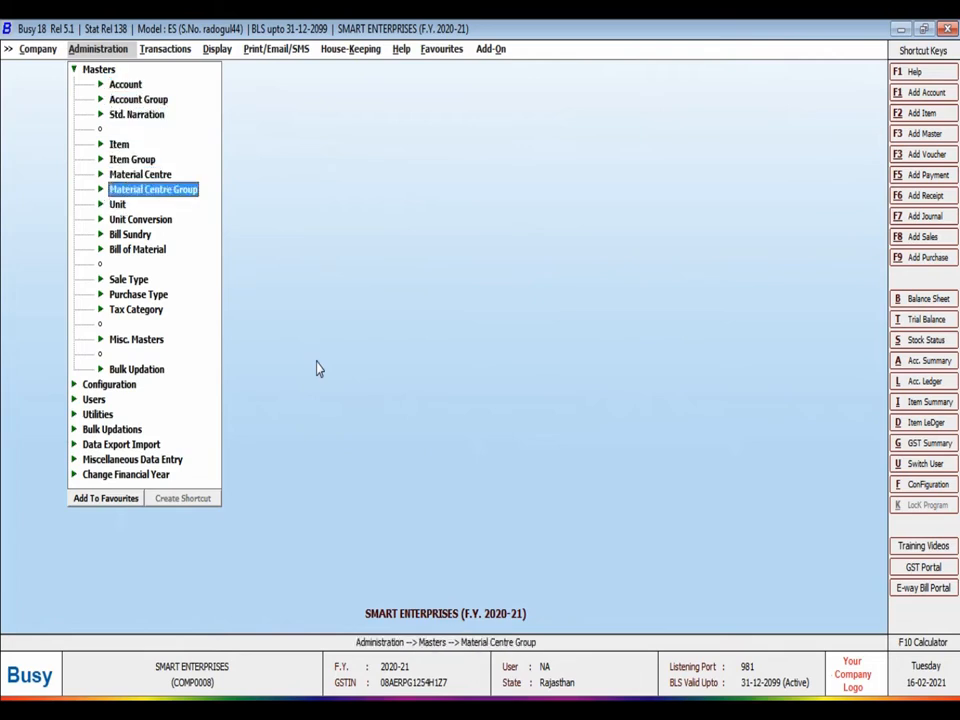
key(Up)
key(Up)
key(Up)
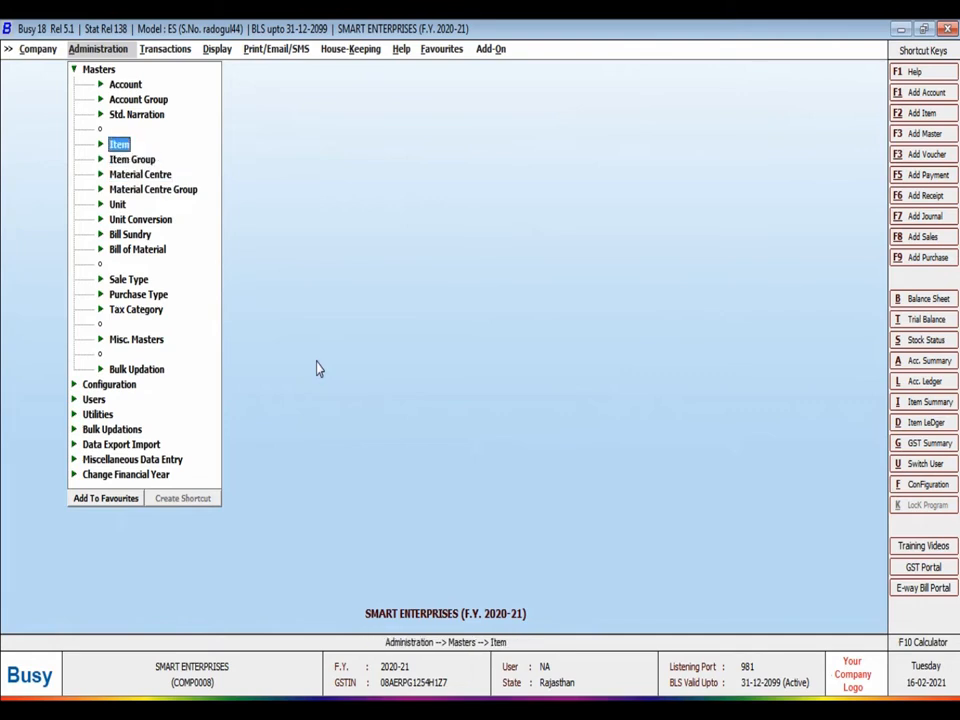
key(Return)
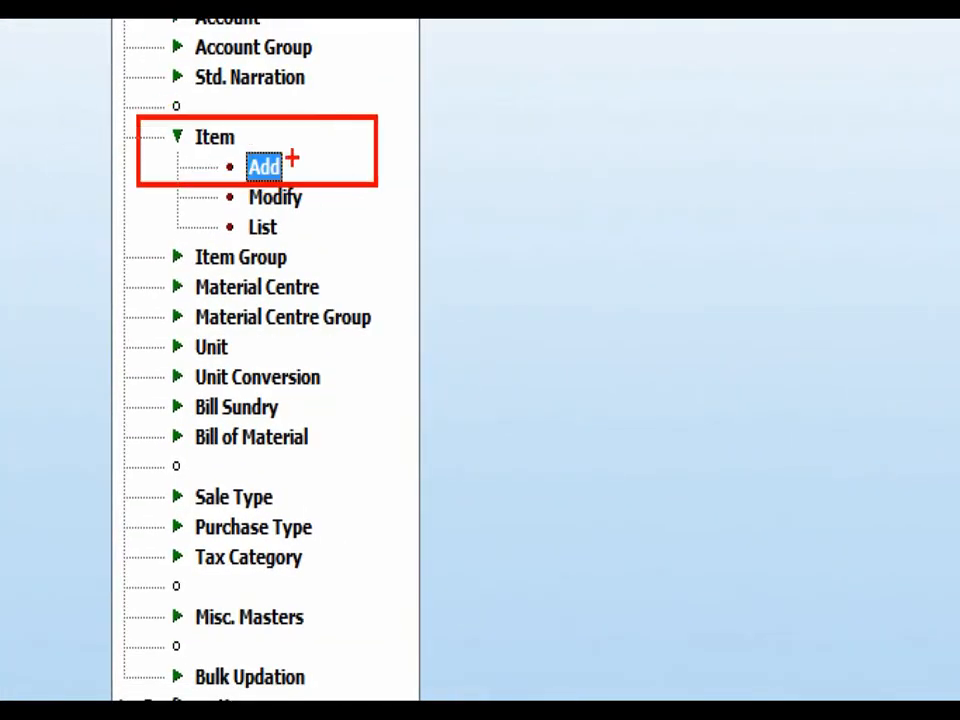
mouse_move(294, 147)
mouse_down()
mouse_move(304, 166)
mouse_move(454, 46)
mouse_up()
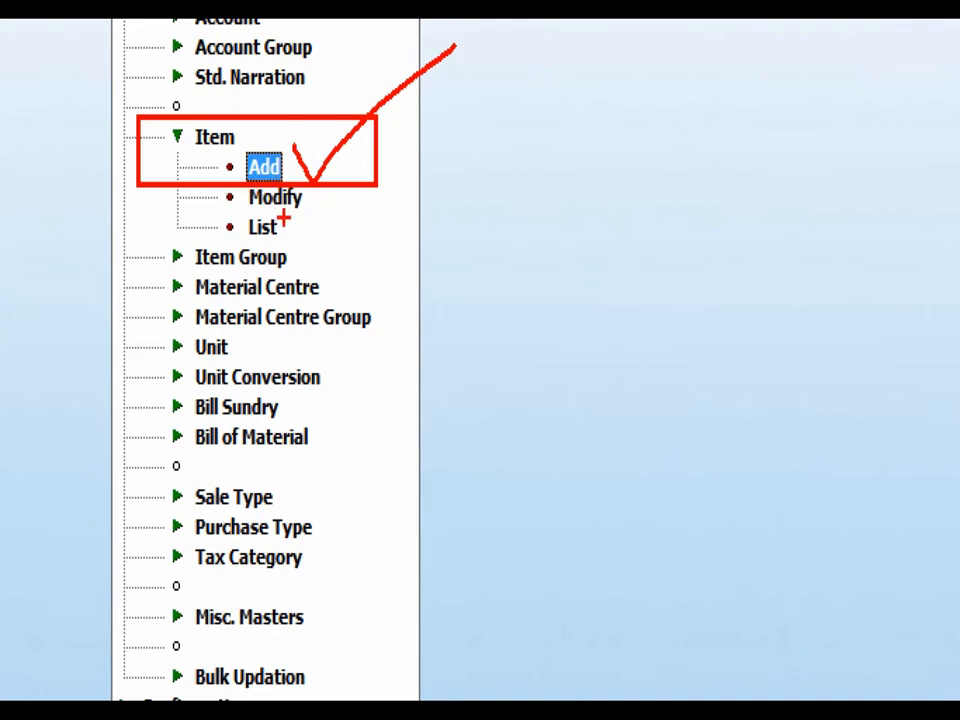
mouse_move(306, 158)
mouse_down()
mouse_move(312, 205)
mouse_move(368, 160)
mouse_up()
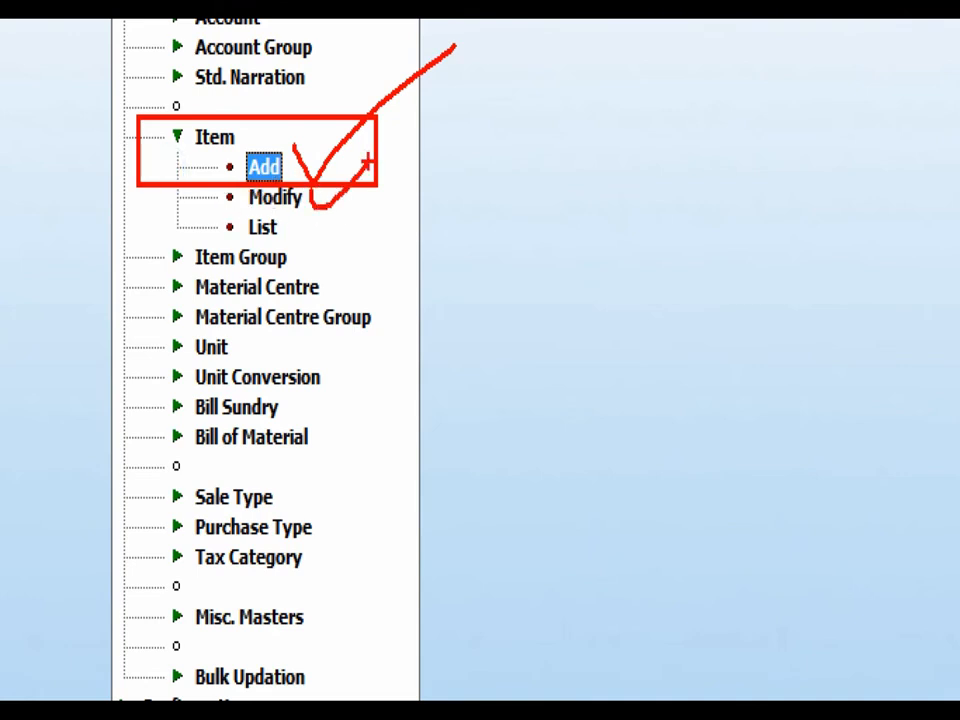
key(Escape)
key(Down)
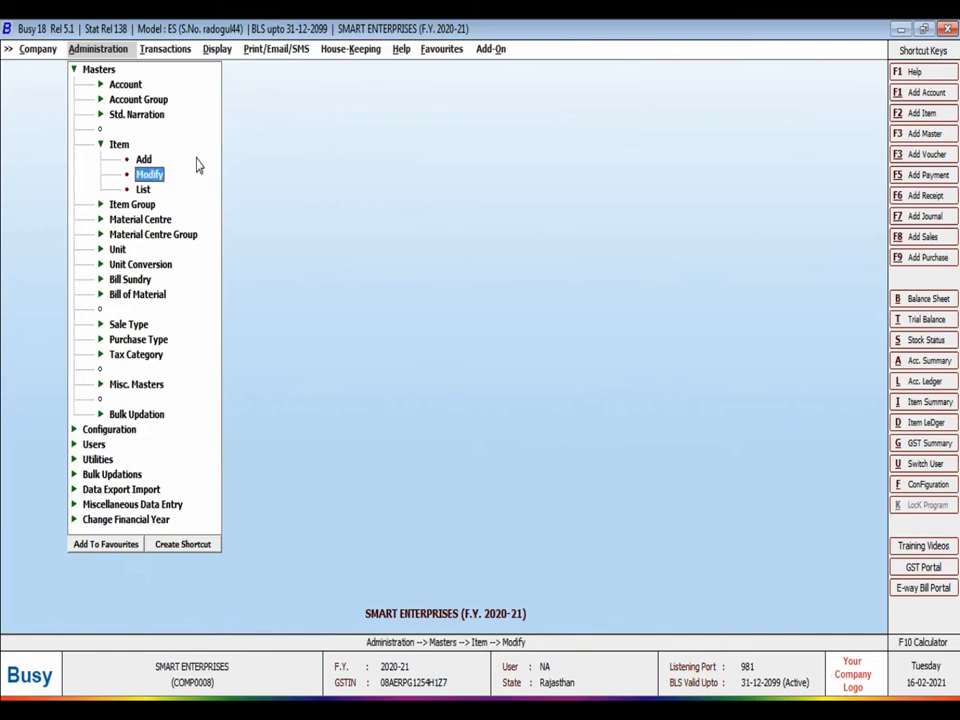
key(Up)
key(Return)
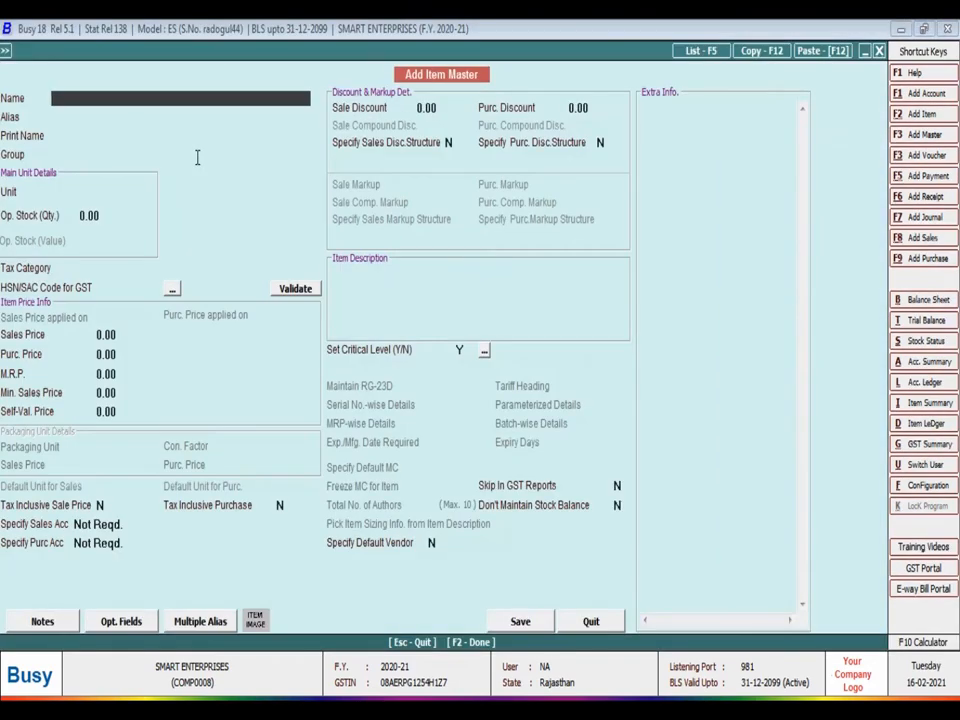
Name the new item i3 4TH CPU, leave its alias blank, and accept the same text as its print name
text(i3 4TH)
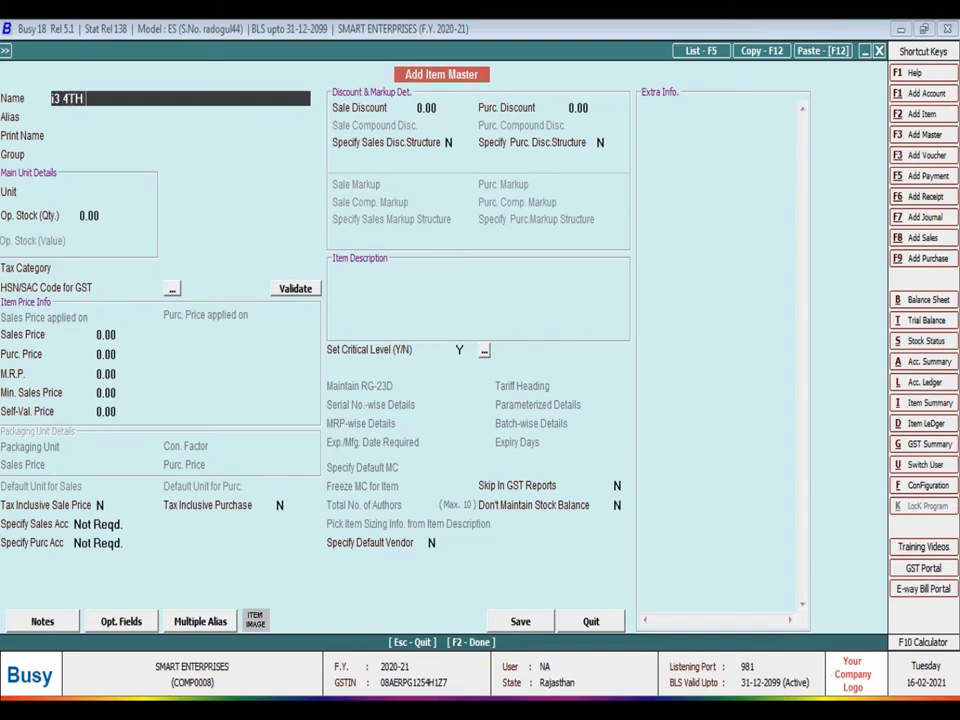
text( cp)
key(BackSpace)
key(BackSpace)
key(BackSpace)
text(CPU)
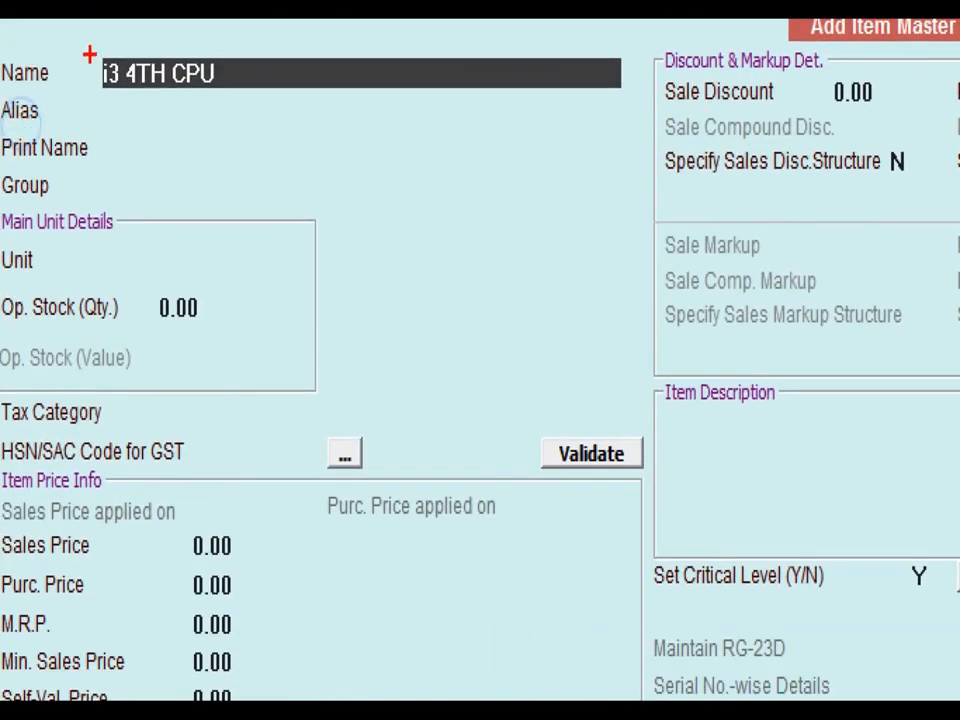
mouse_move(67, 27)
mouse_down()
mouse_move(133, 107)
mouse_move(283, 112)
mouse_up()
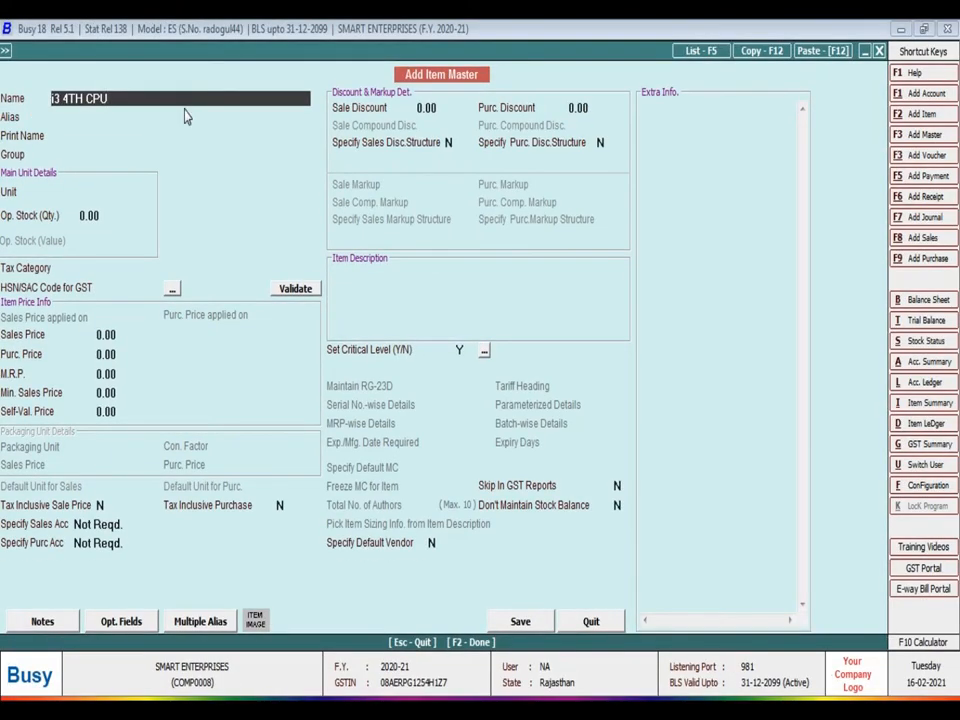
key(Return)
key(Return)
key(Return)
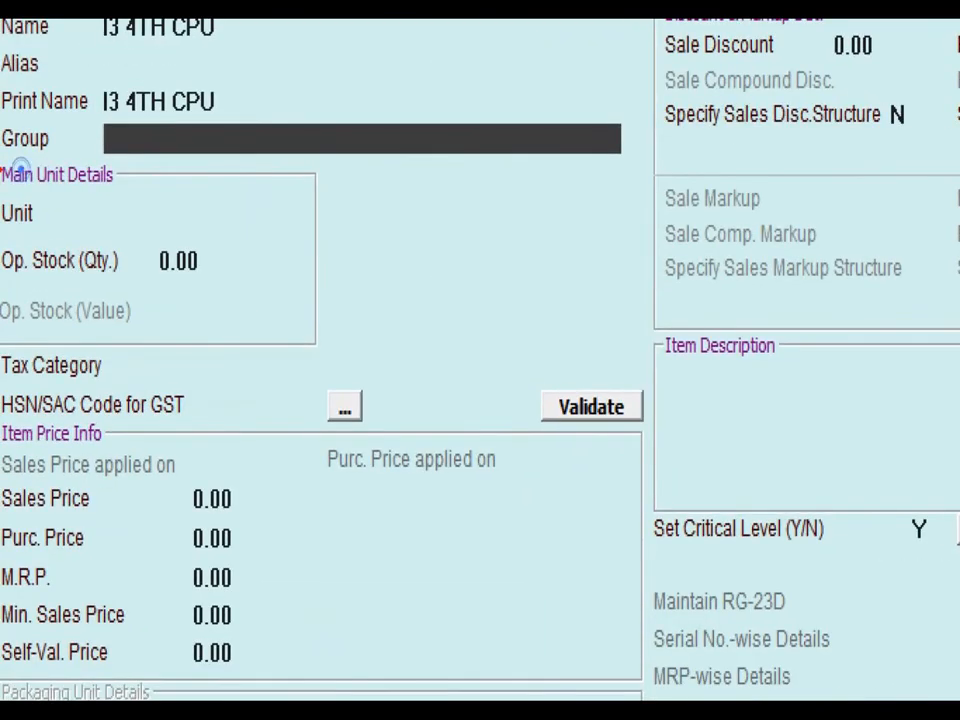
Start a new item group from the item's Group field and name it Computer Finish Goods, with no alias
mouse_move(66, 111)
mouse_down()
mouse_move(334, 192)
mouse_move(566, 192)
mouse_up()
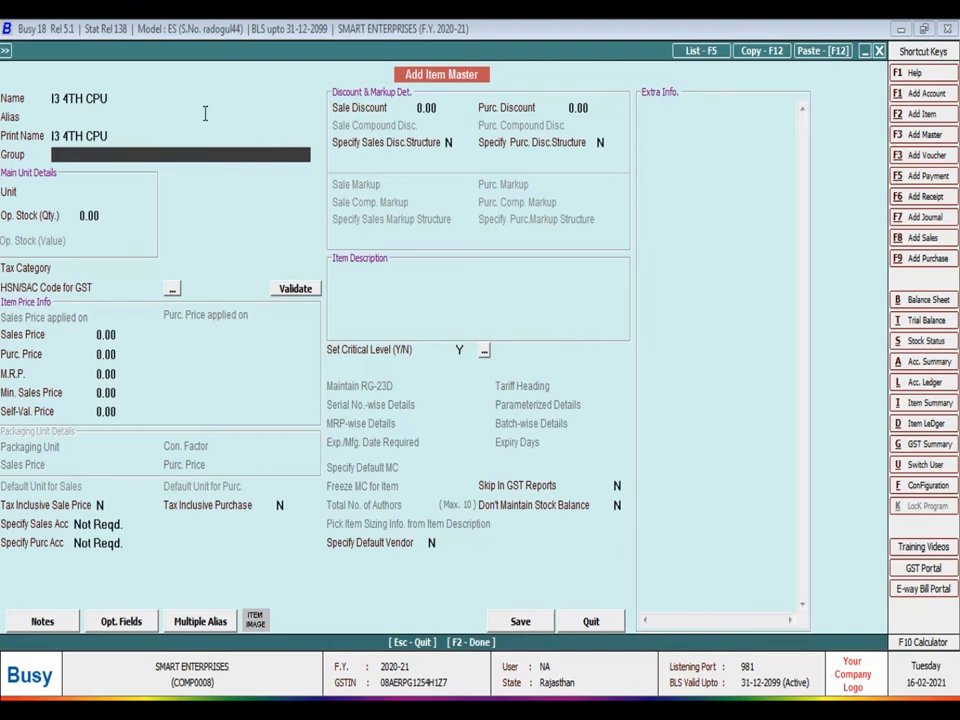
key(F3)
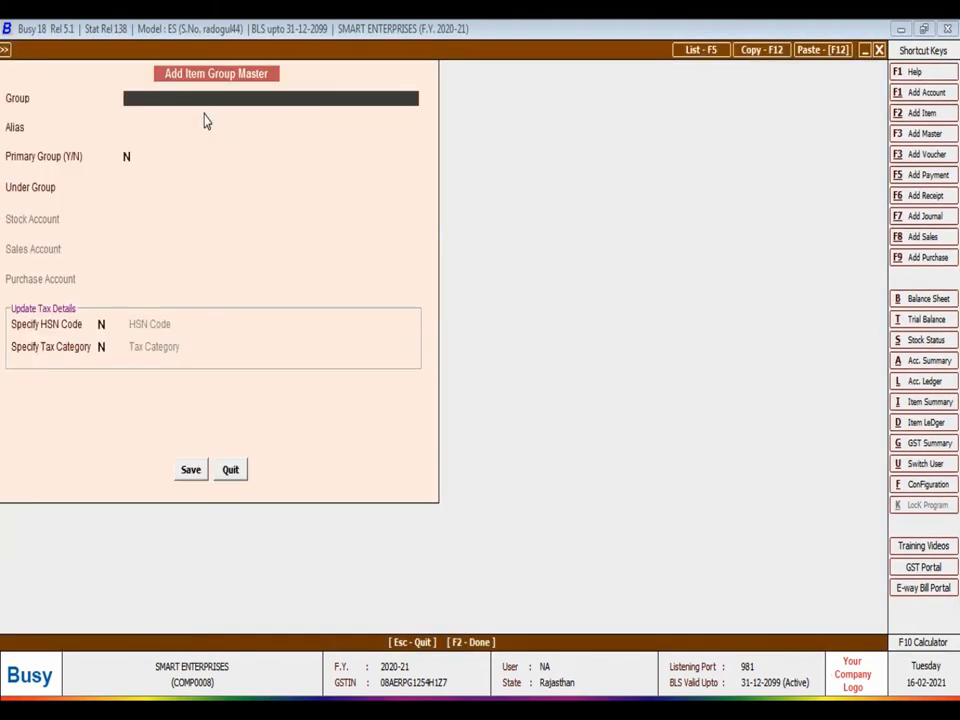
text(computer)
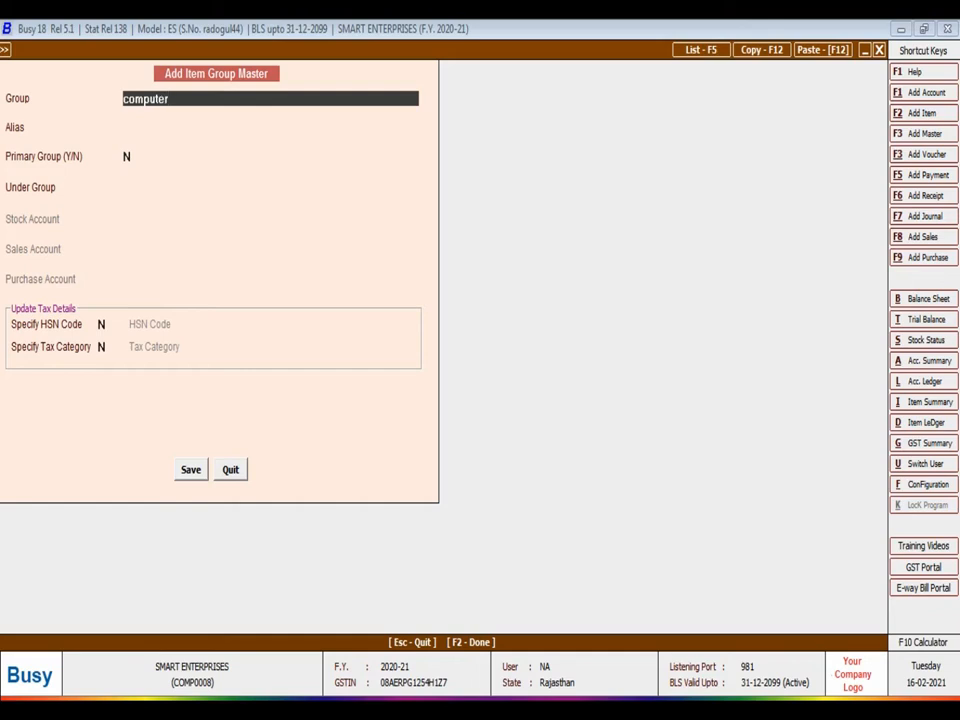
text( finish goods)
key(Return)
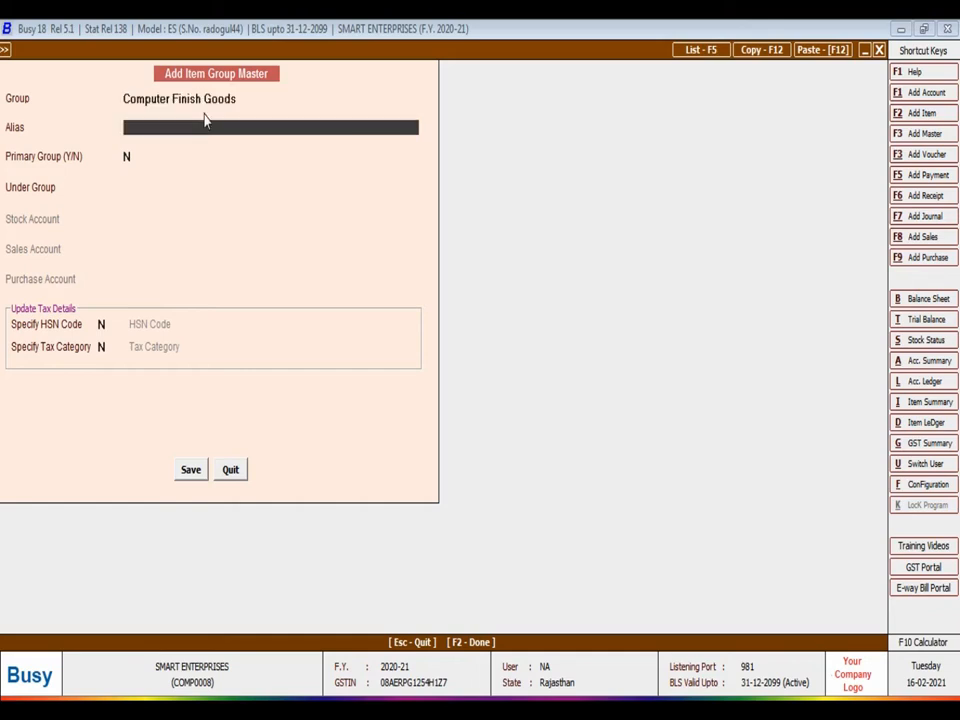
key(Return)
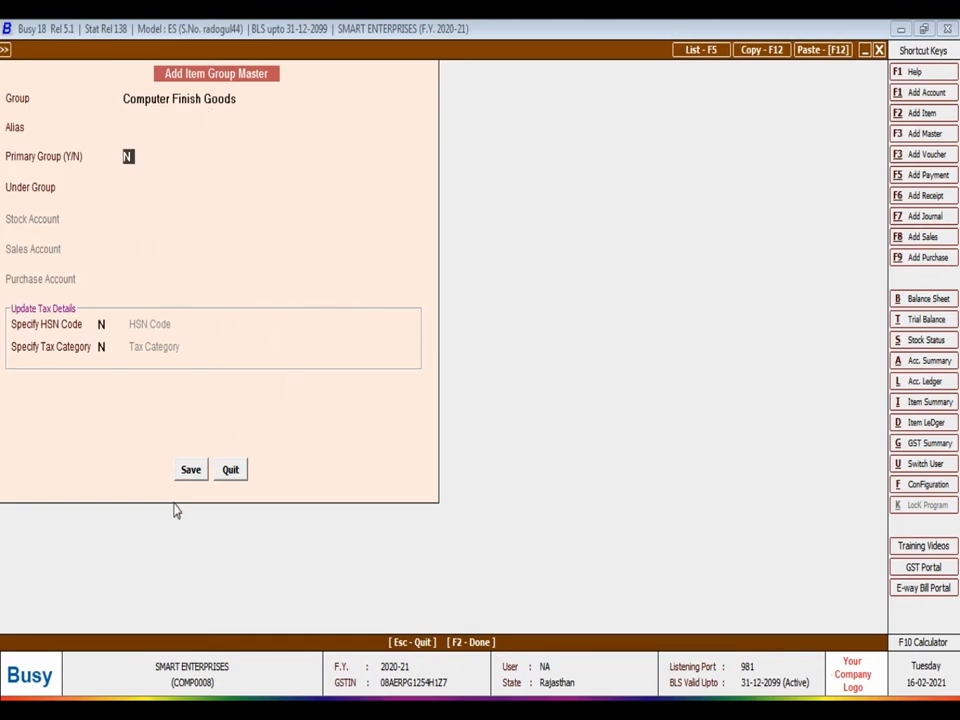
click(190, 469)
key(Return)
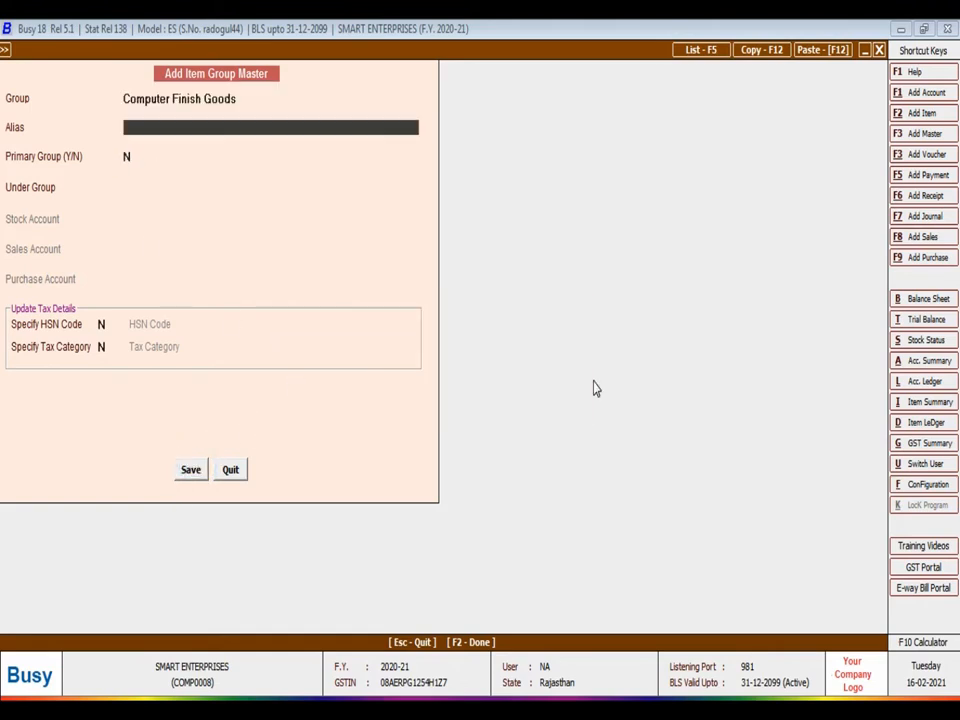
Keep the new group non-primary, place it under General, and save it as the item's group
key(Return)
key(Return)
key(Down)
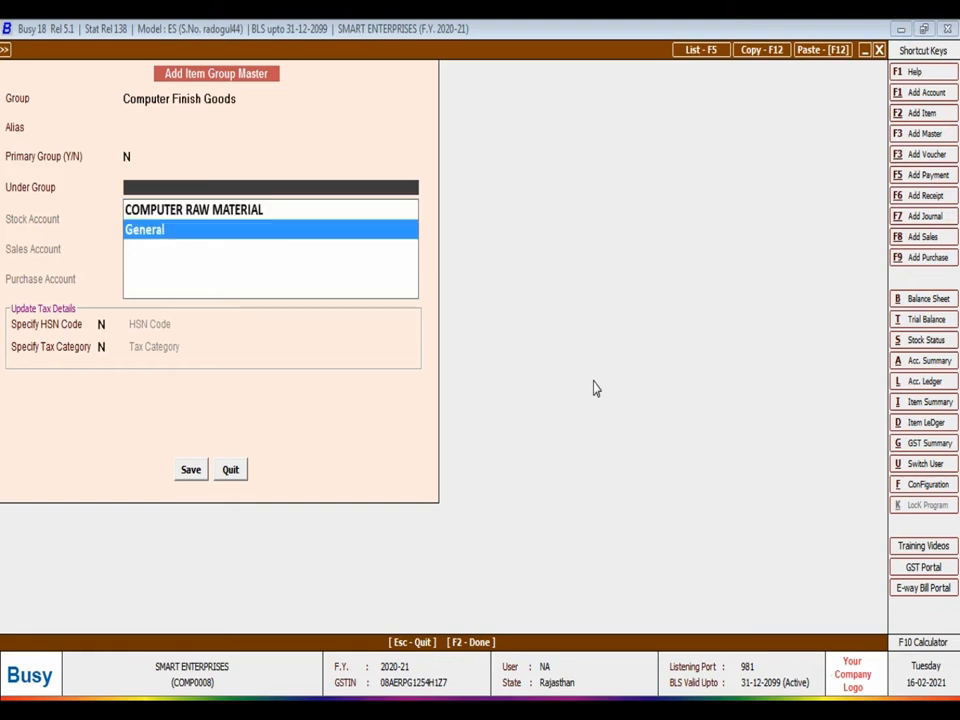
key(Return)
key(Return)
key(Return)
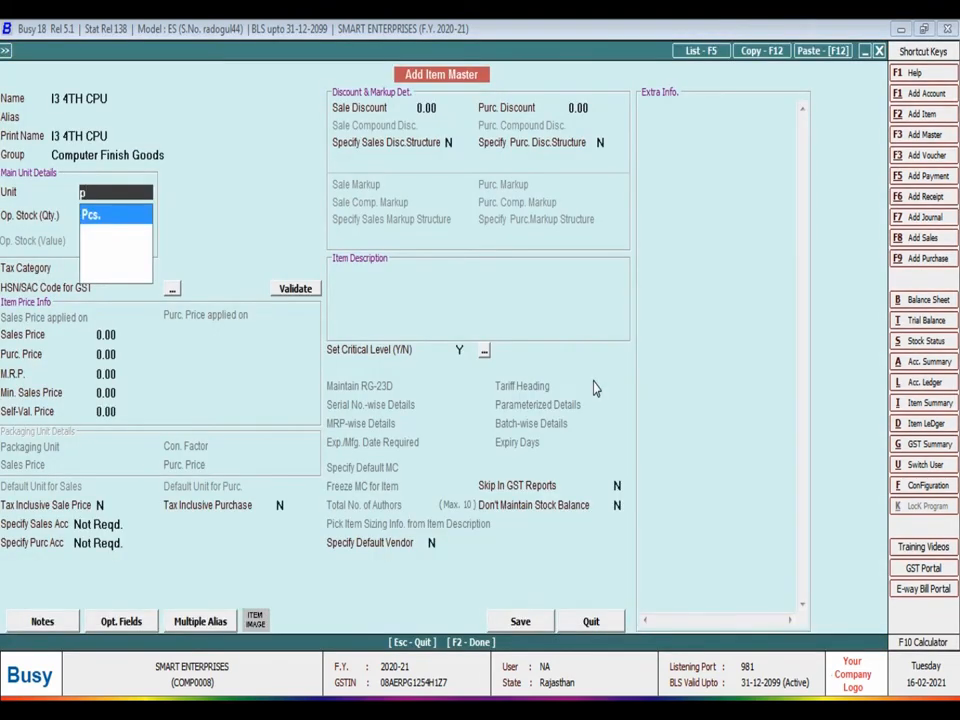
Set the item's unit to Pcs., its tax category to GST 18% and its HSN/SAC code to 8471
key(Return)
key(Return)
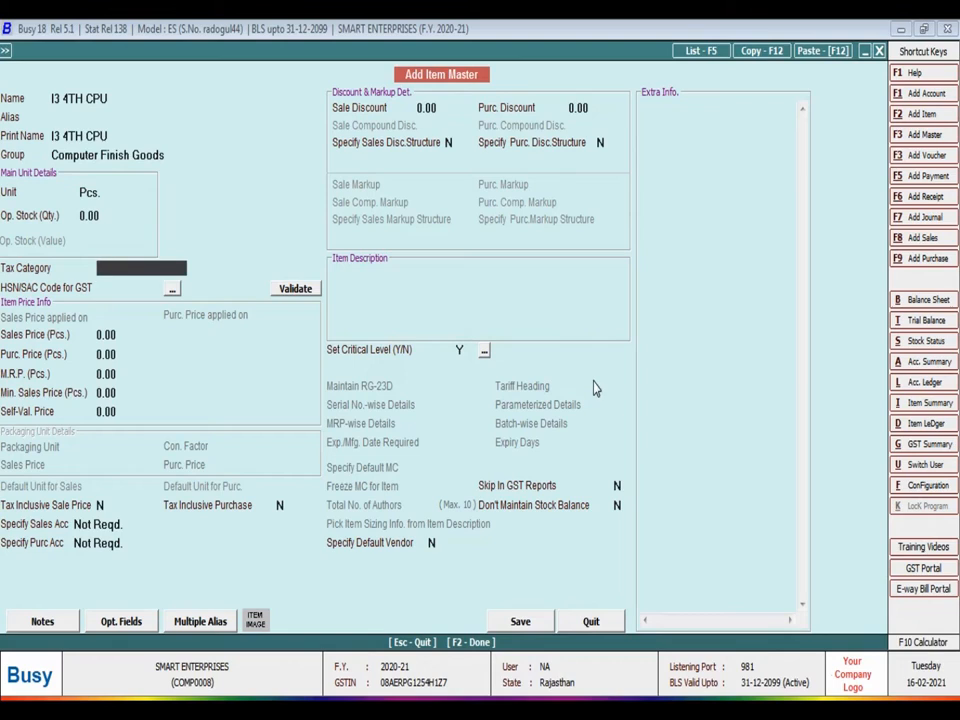
text(18)
key(Return)
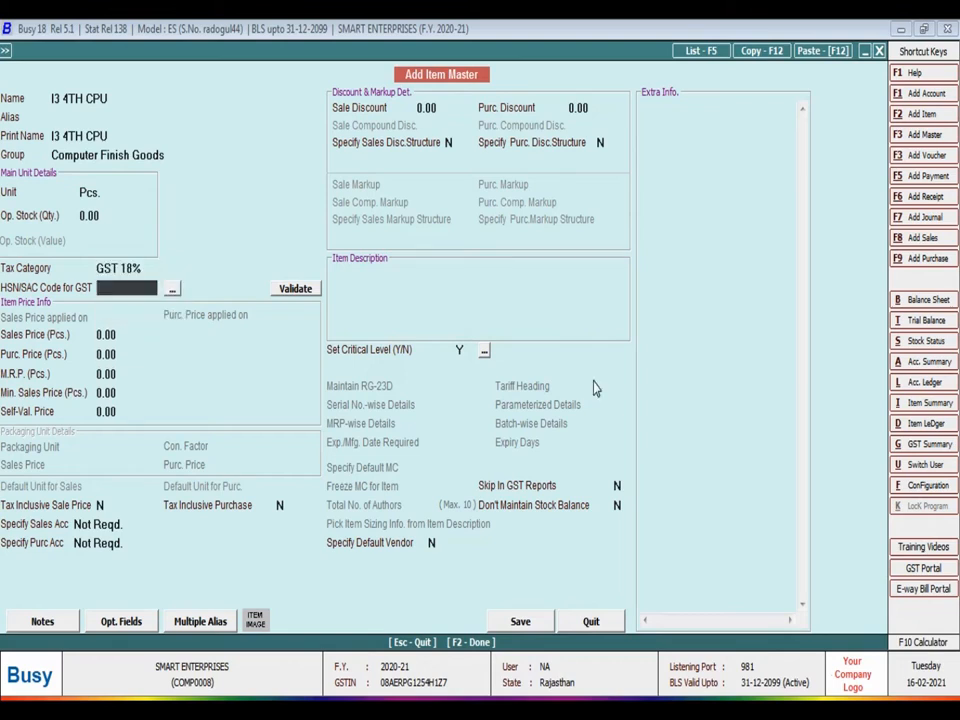
text(8471)
key(Return)
Leave all item prices at 0.00 and set the Specify Sales Acc option to Specify Here
key(Return)
key(Return)
key(Return)
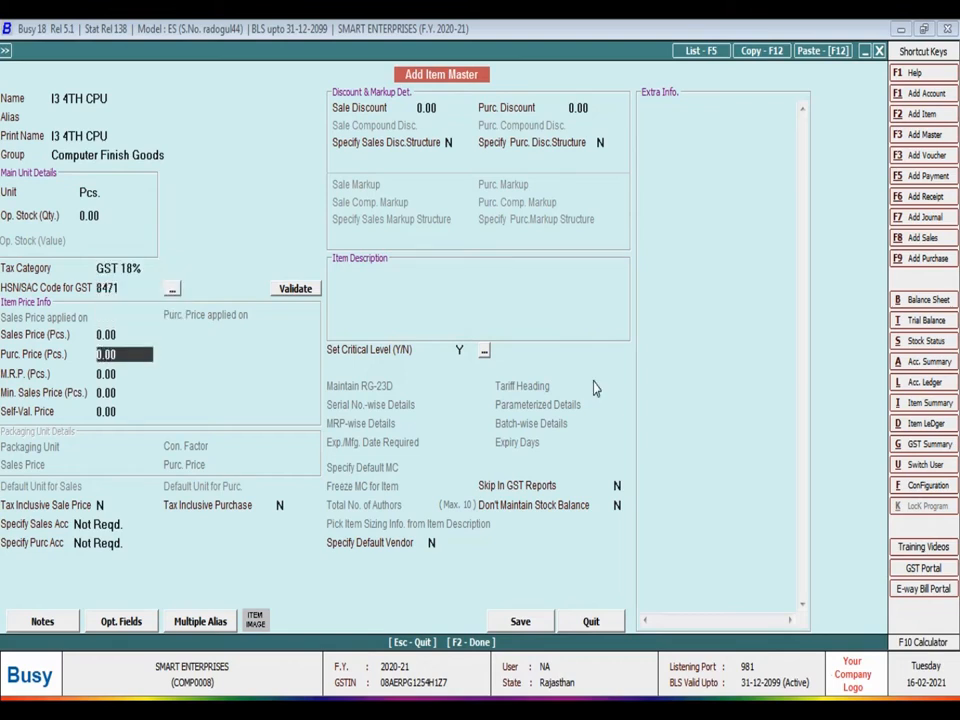
key(Return)
key(Return)
key(Return)
key(Return)
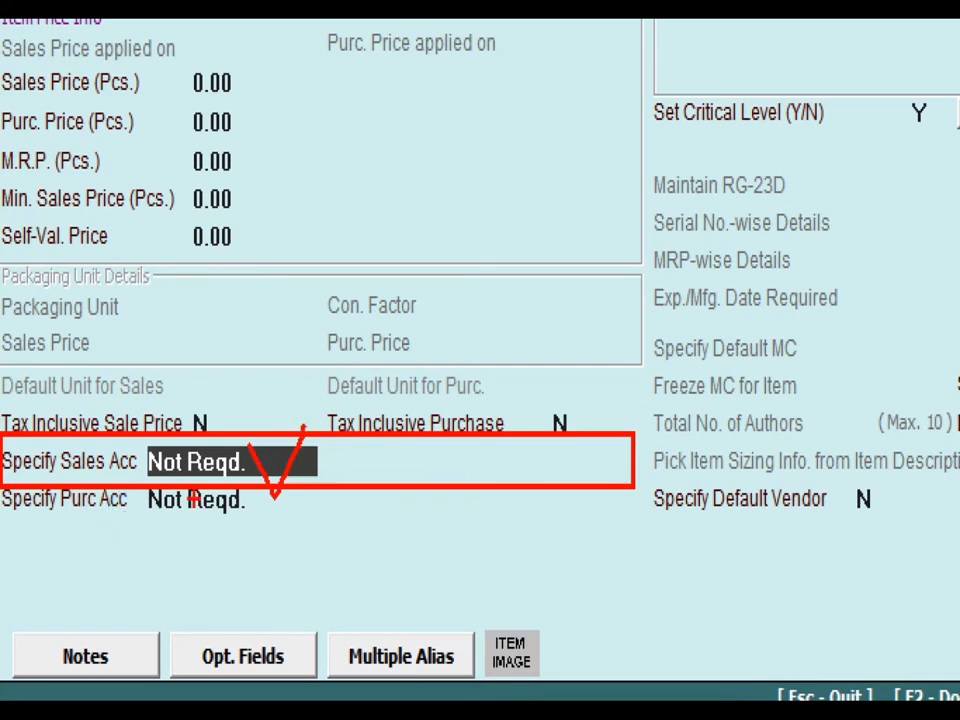
key(Escape)
key(space)
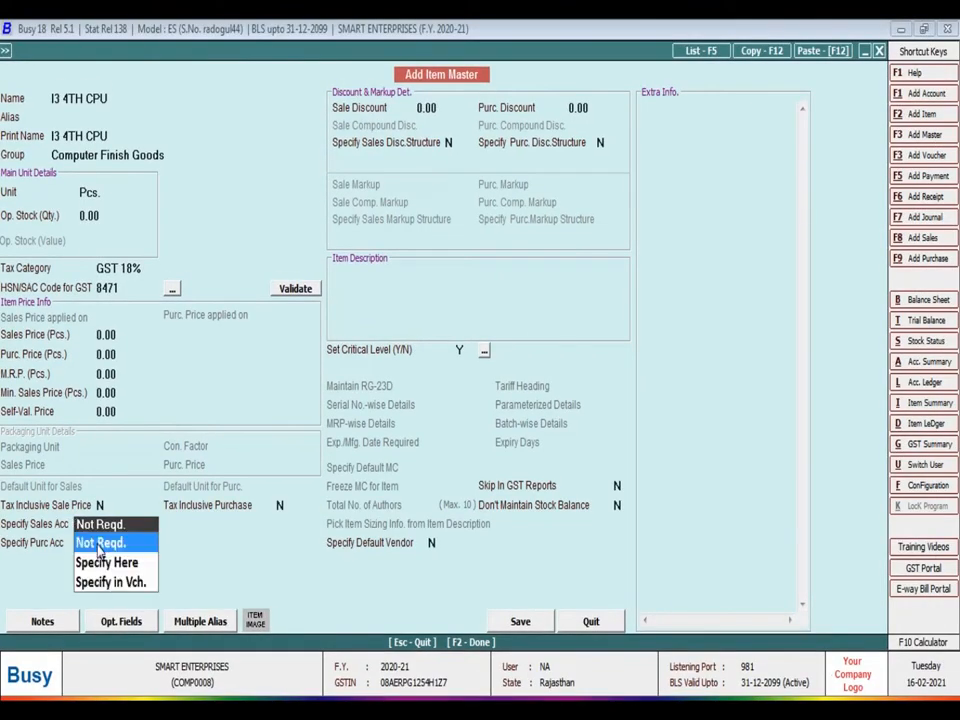
key(Down)
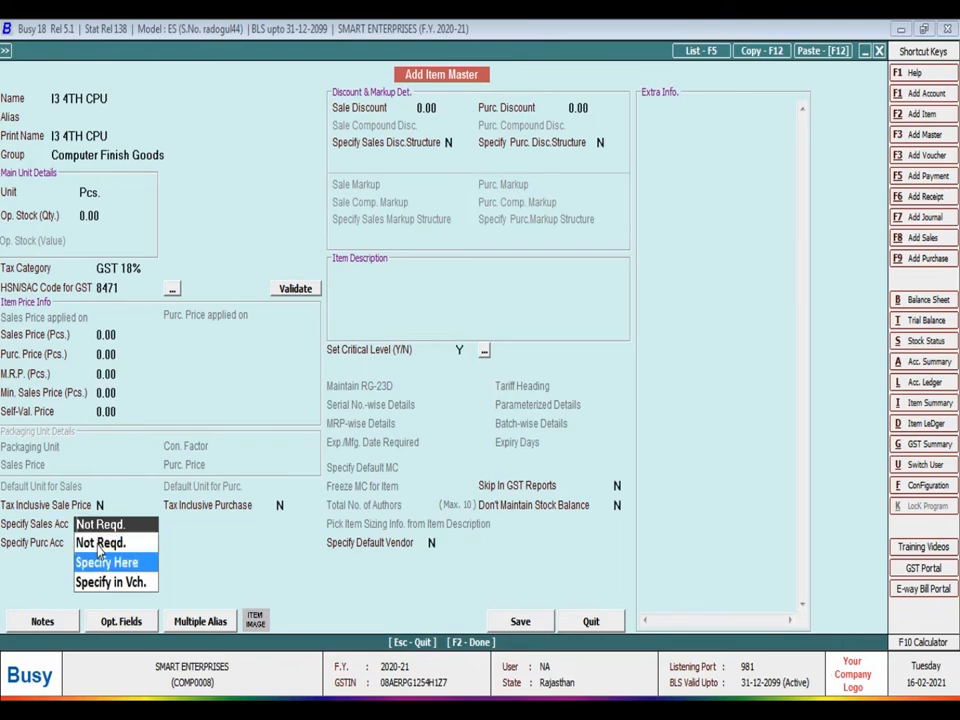
key(Return)
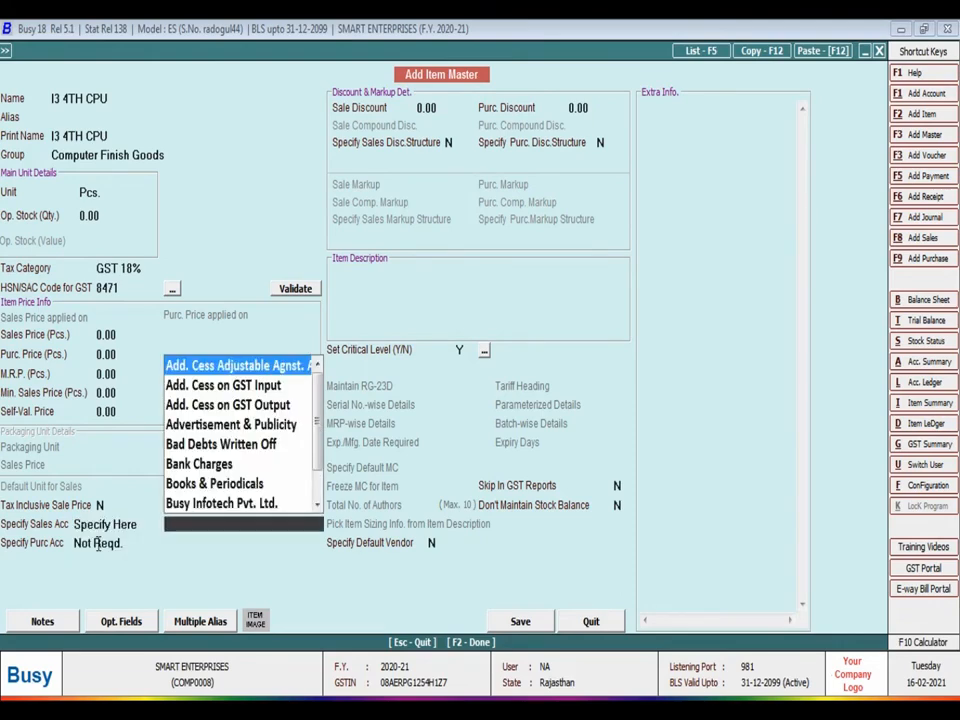
Create the item's sales account Finish Good Sale under the Sale group, and save both the account and the item
key(F3)
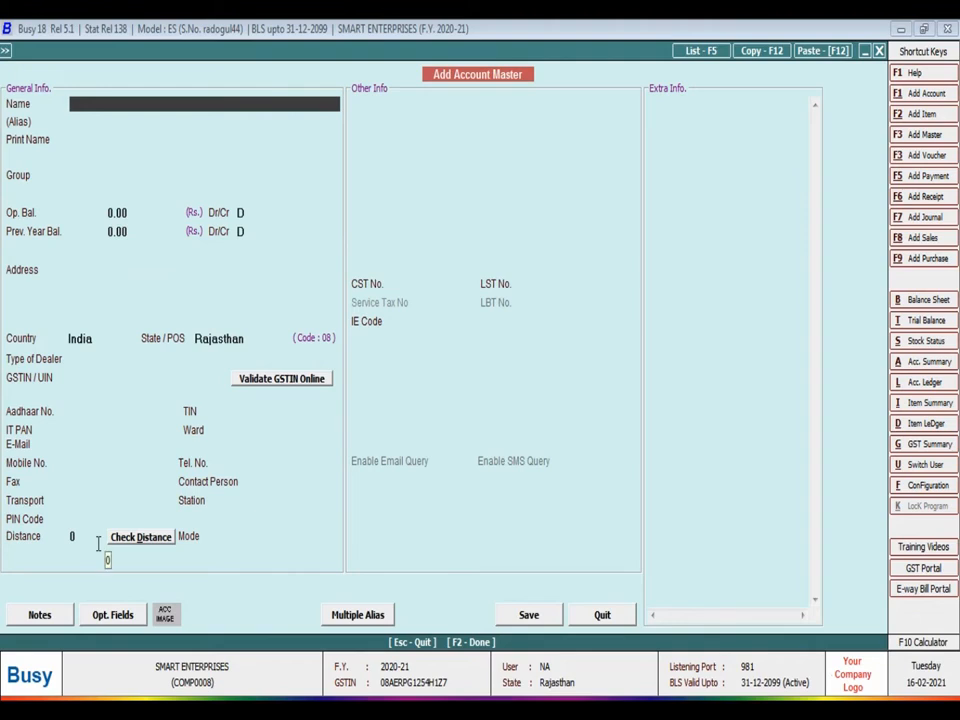
text(finish good sale)
key(Return)
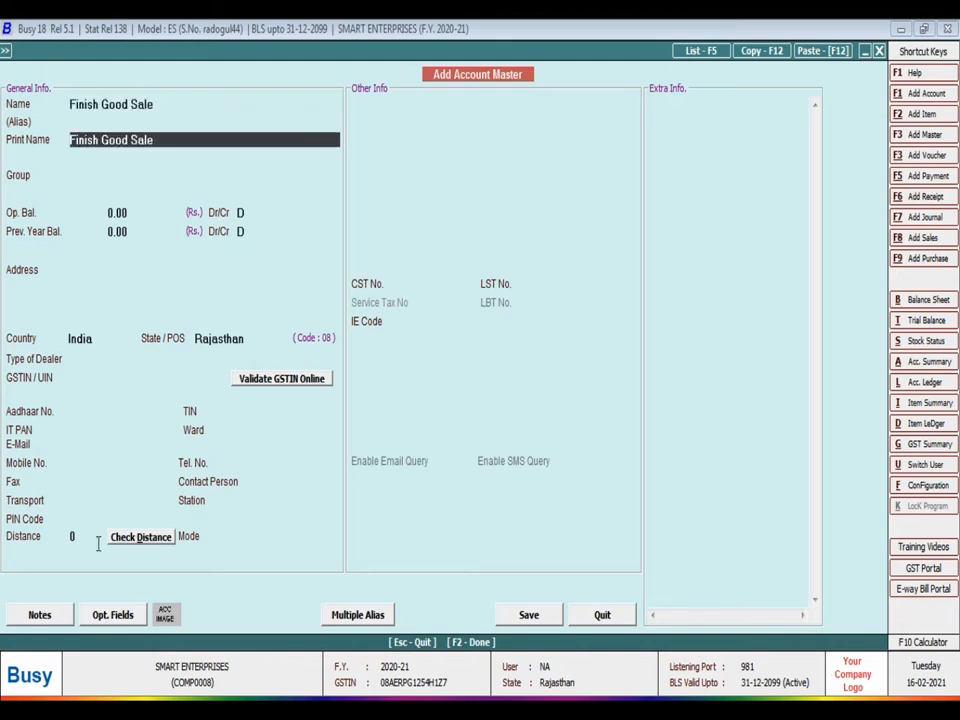
key(Return)
text(sale)
key(Return)
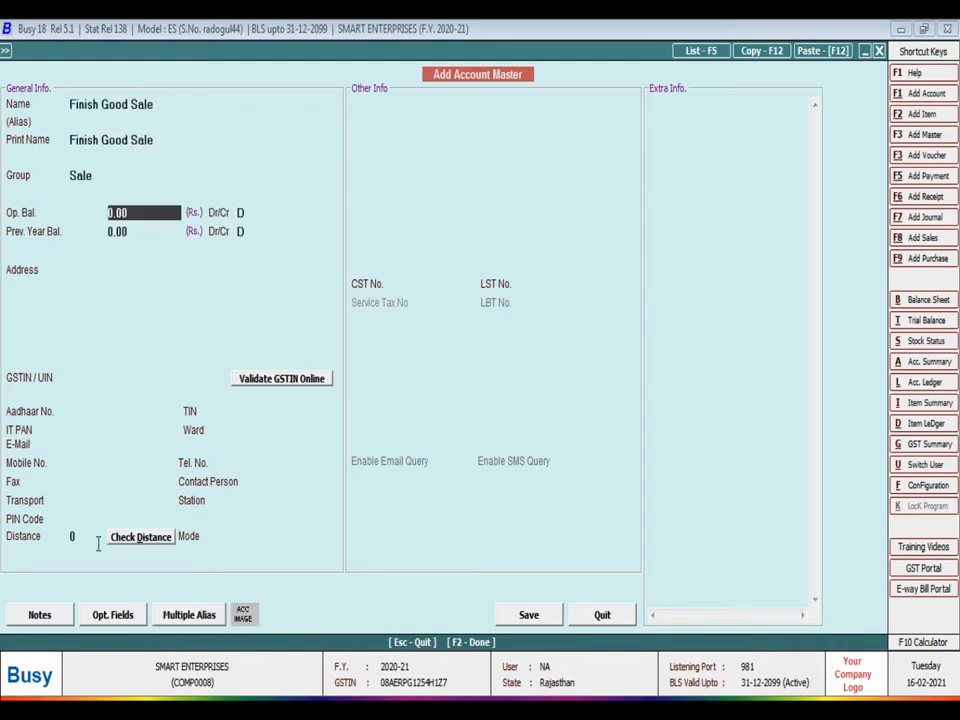
click(528, 615)
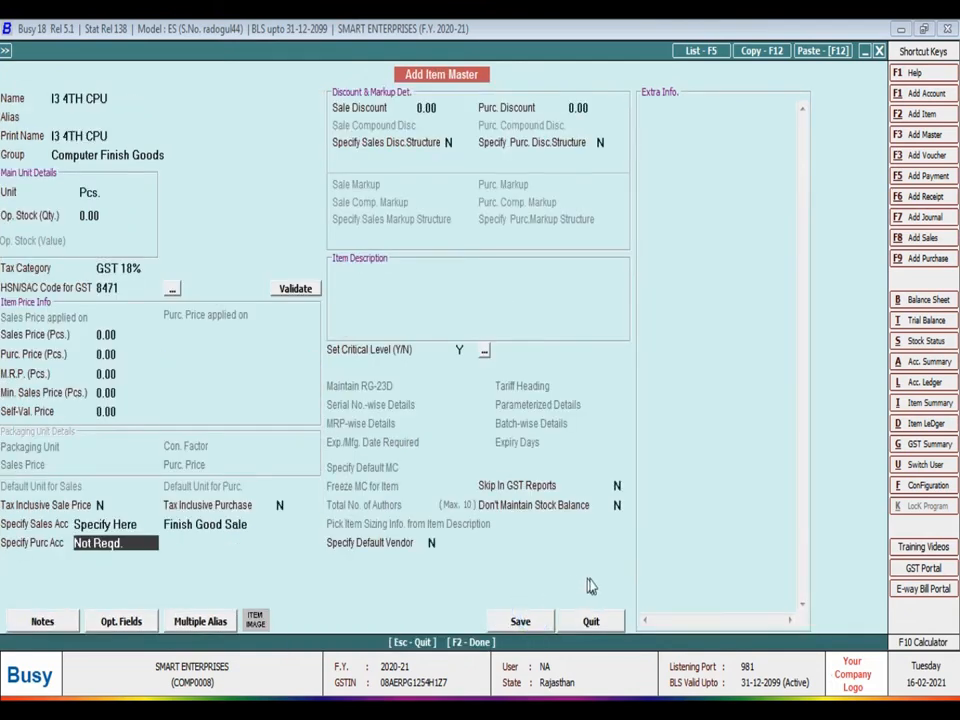
click(522, 621)
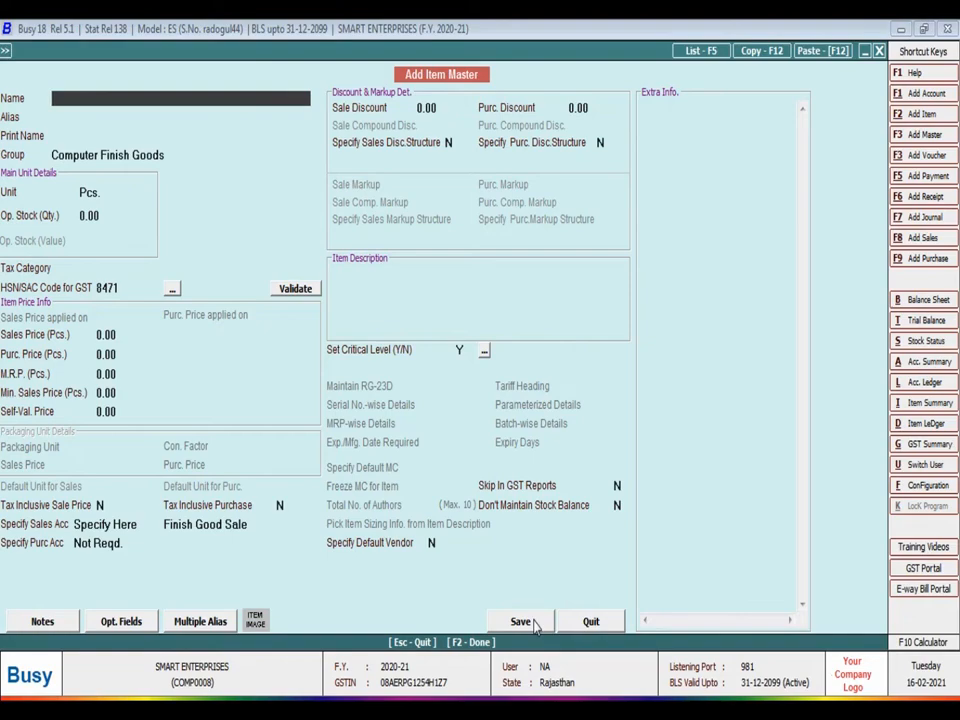
Switch to the Excel worksheet and review the raw materials alongside the i3 4th Gen. CPU they generate
click(310, 709)
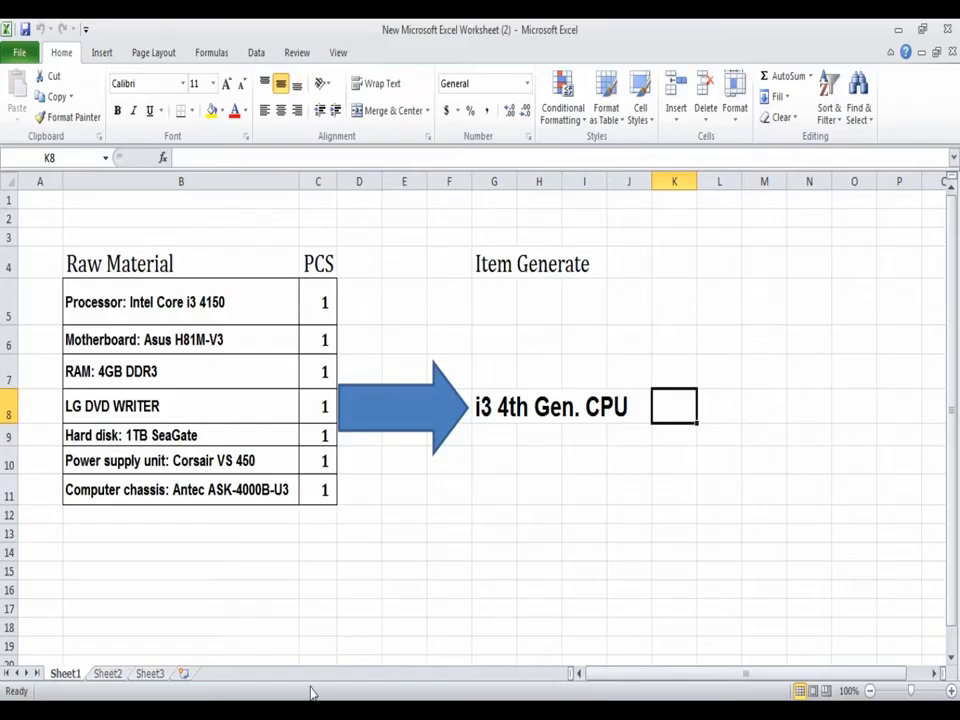
click(534, 484)
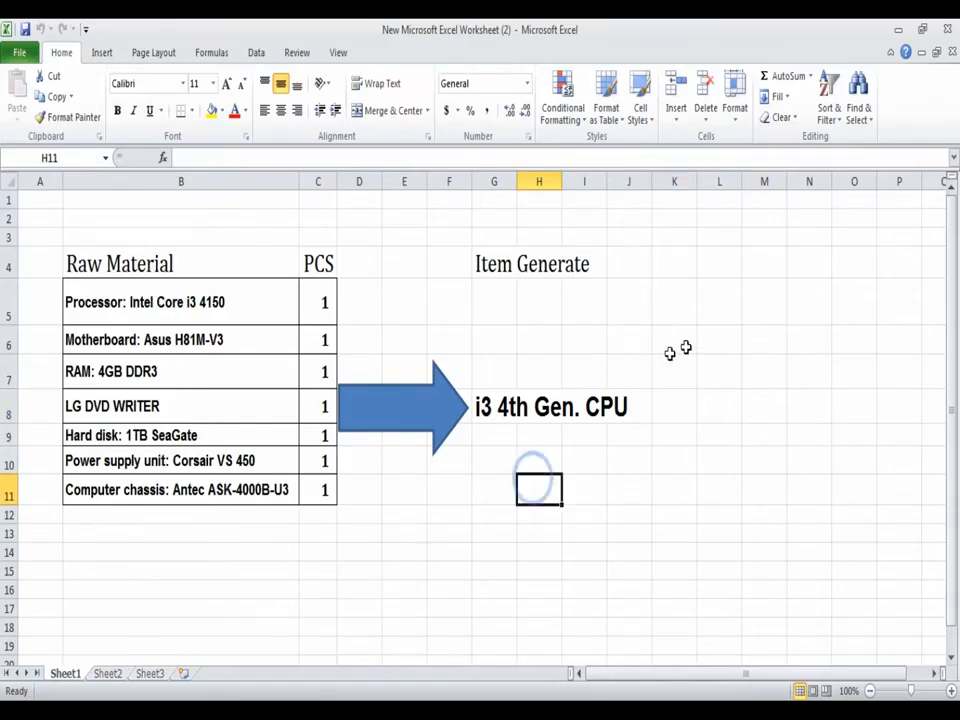
drag(746, 326, 506, 450)
click(462, 537)
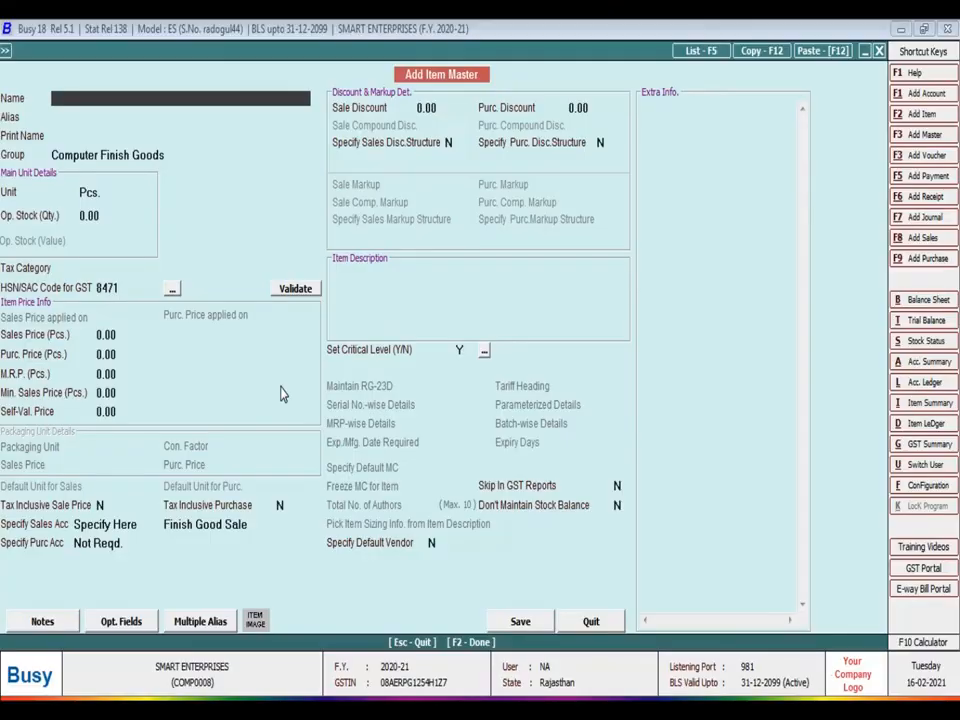
Return to Busy, leave item entry, and open a blank Bill of Material master for adding
key(Escape)
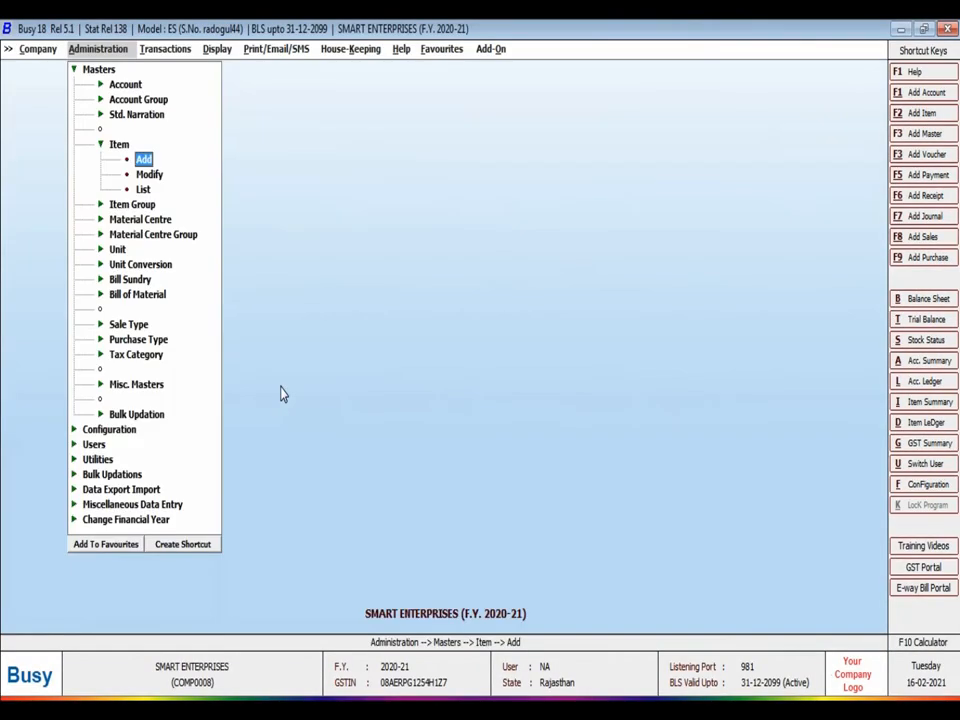
key(Escape)
key(Escape)
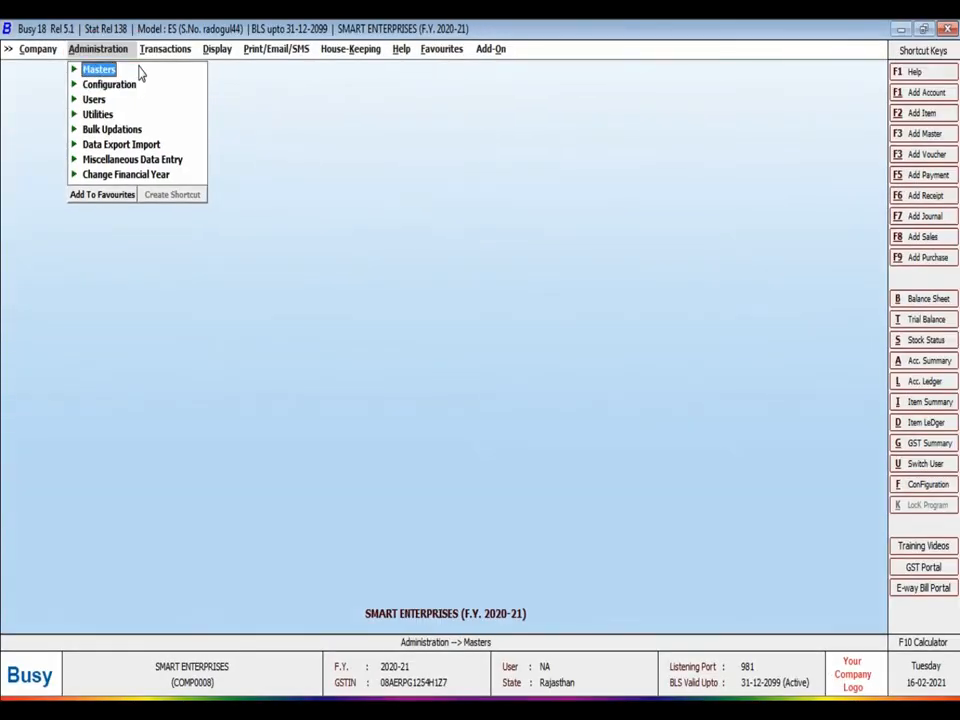
click(140, 70)
key(Down)
key(Down)
key(Down)
key(Down)
key(Down)
key(Down)
key(Down)
key(Down)
key(Down)
key(Down)
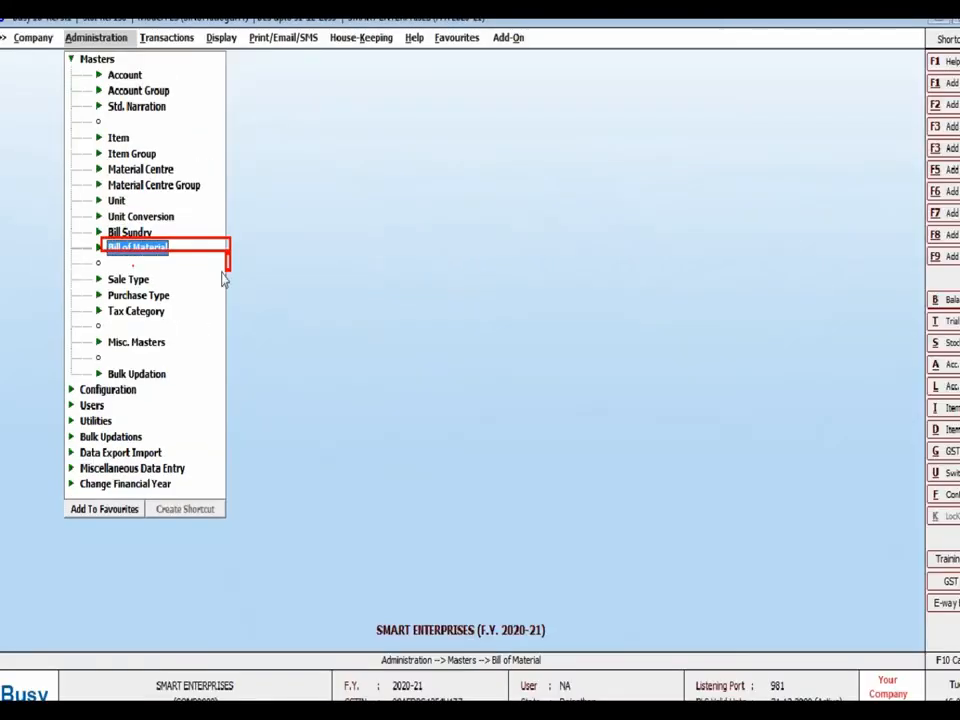
key(Return)
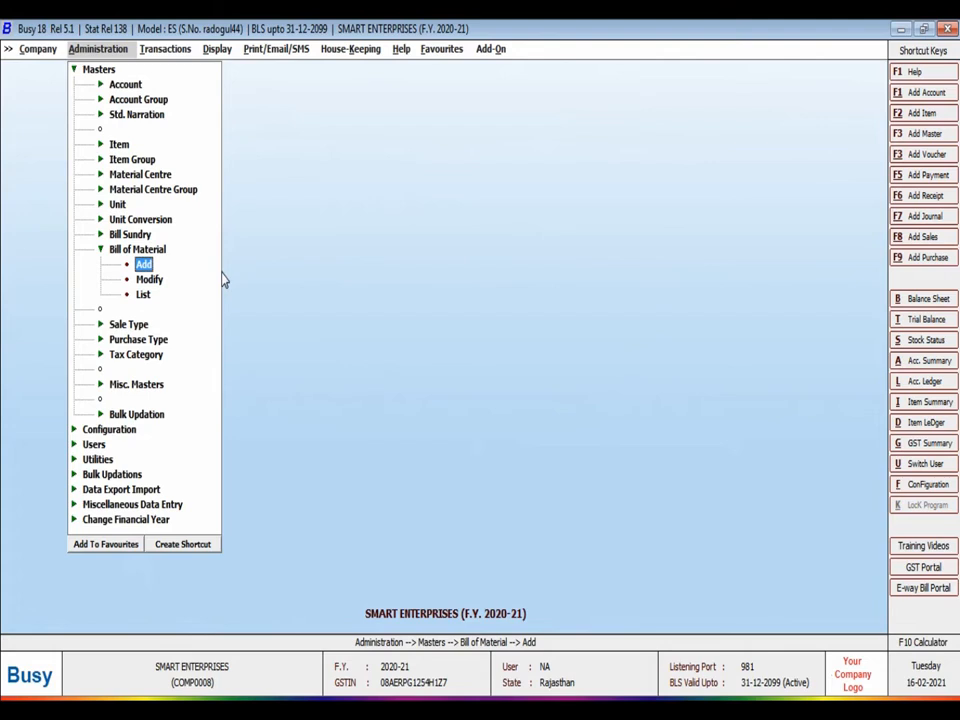
key(Return)
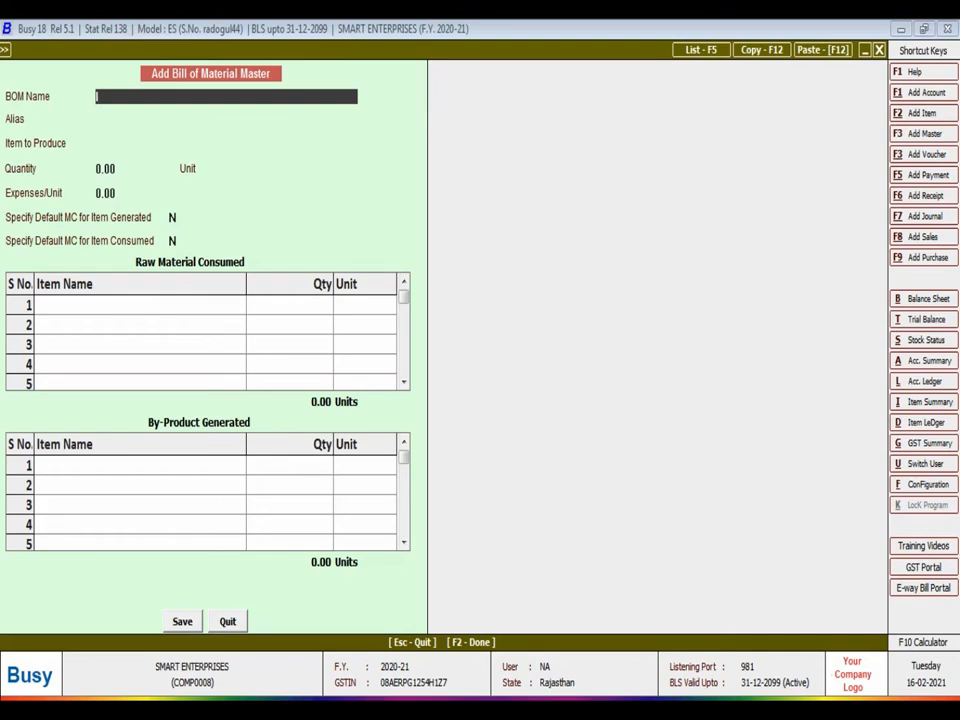
Name the bill of material I3 SERIES CPU and leave its alias blank
text(B)
text( SERIES)
text(CPU)
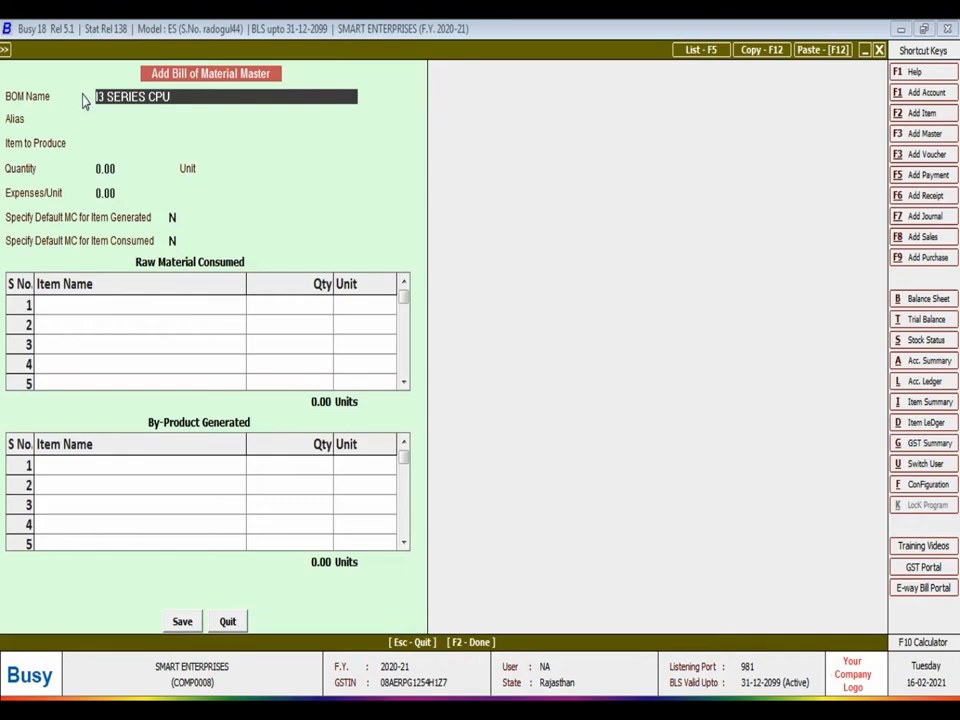
key(Return)
key(Return)
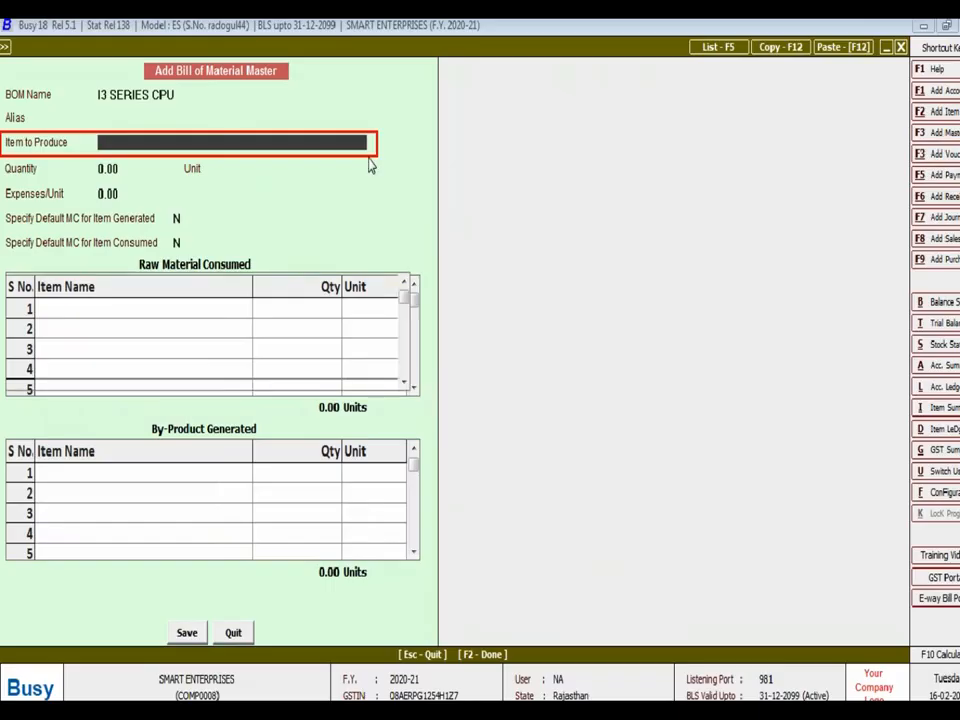
Set I3 4TH CPU as the item to produce, with a quantity of 1 in Pcs
key(space)
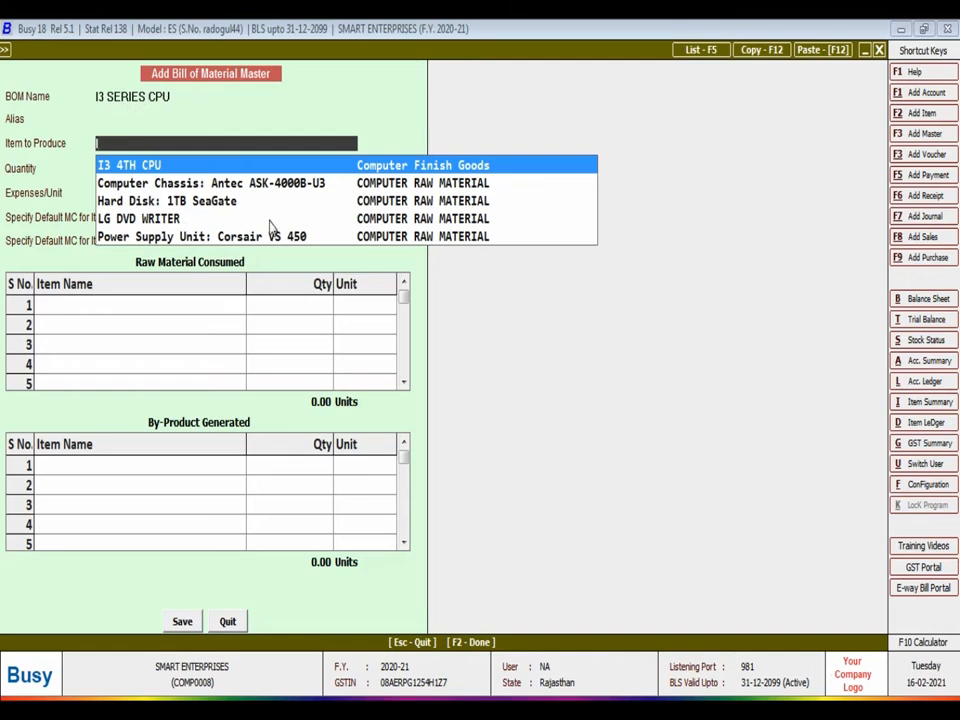
key(Return)
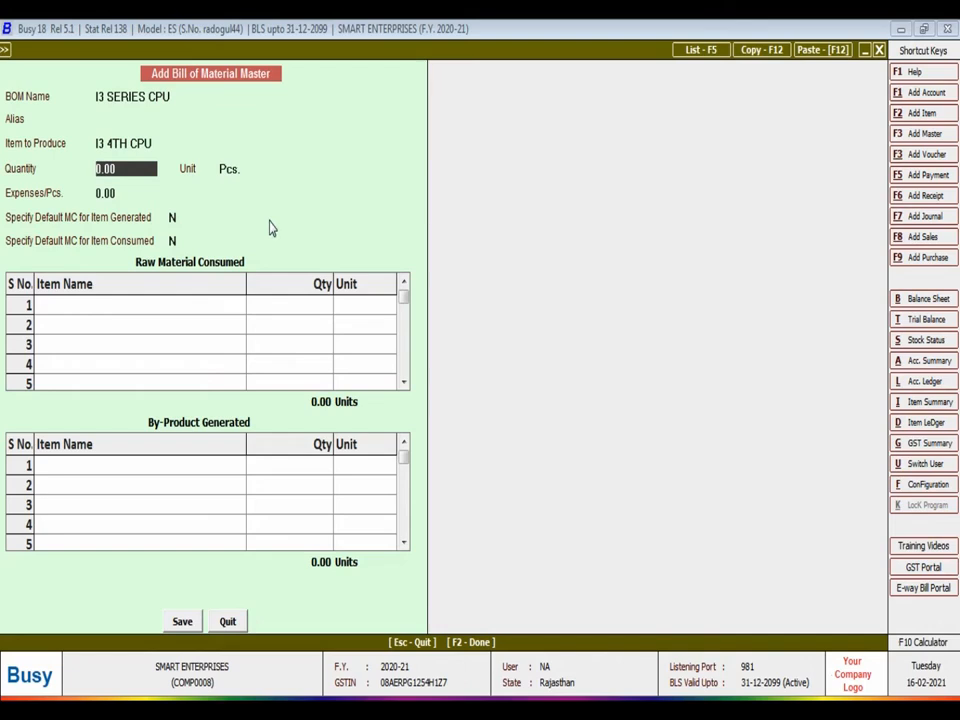
text(1)
key(Return)
key(Return)
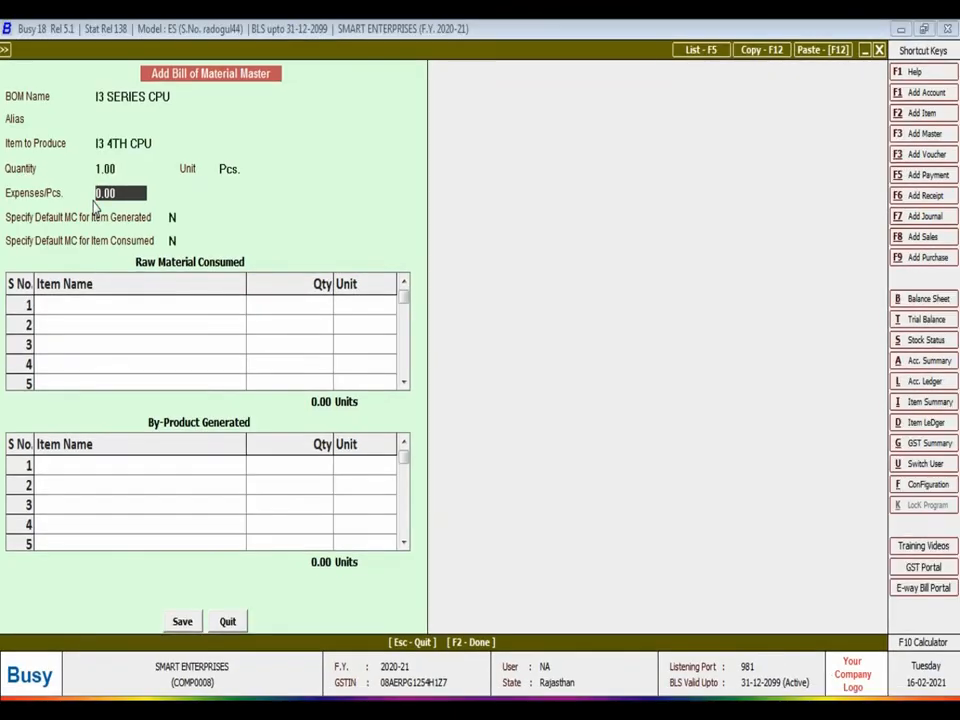
Keep expenses per piece at 0.00 and both default MC options at N, and go to the first Raw Material Consumed row
key(Return)
key(Return)
key(Return)
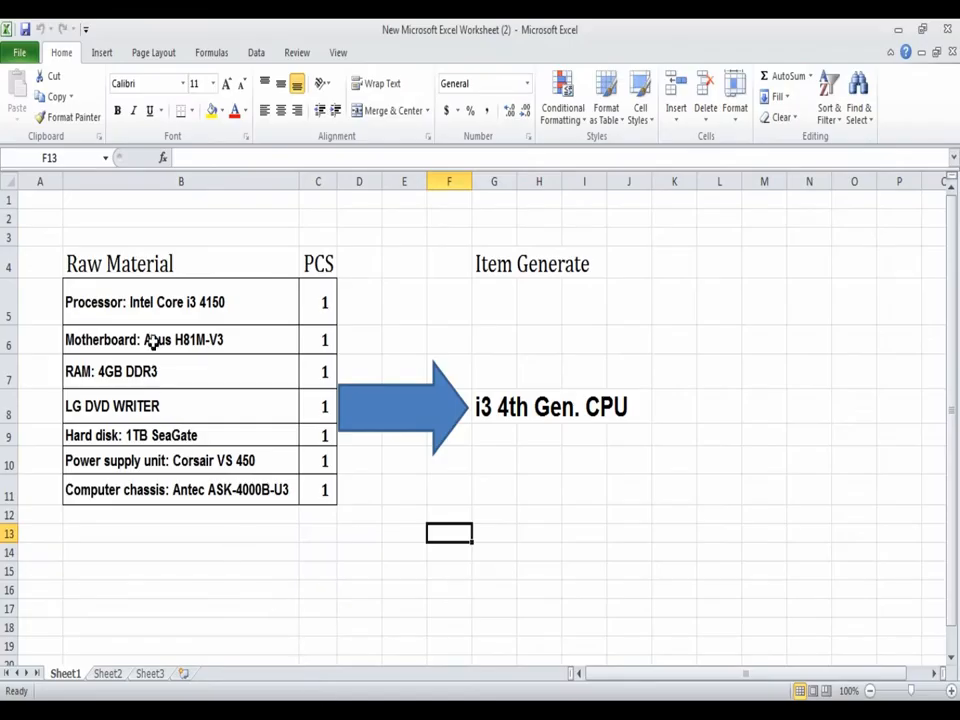
click(150, 306)
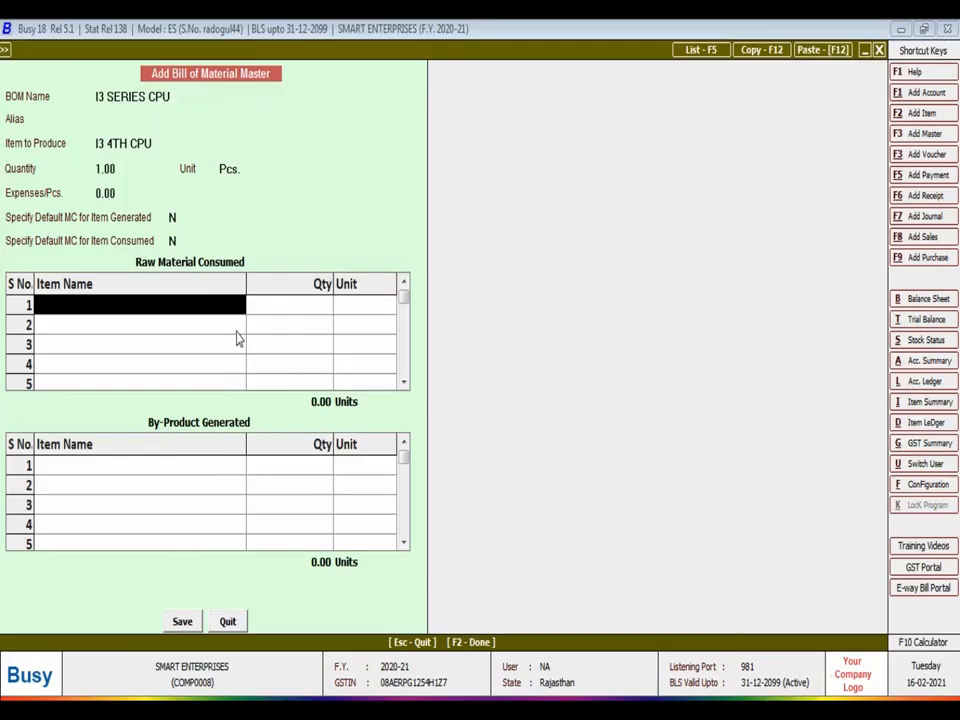
Add Processor: Intel Core I3 4150 as the first raw material consumed, quantity 1 Pcs
text(pR)
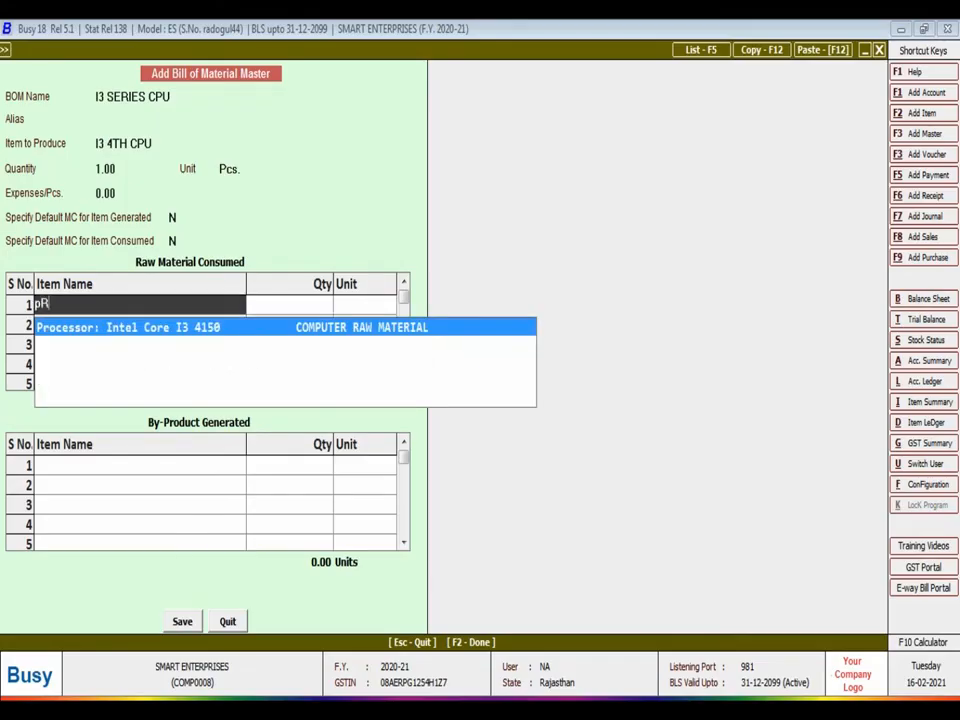
key(Return)
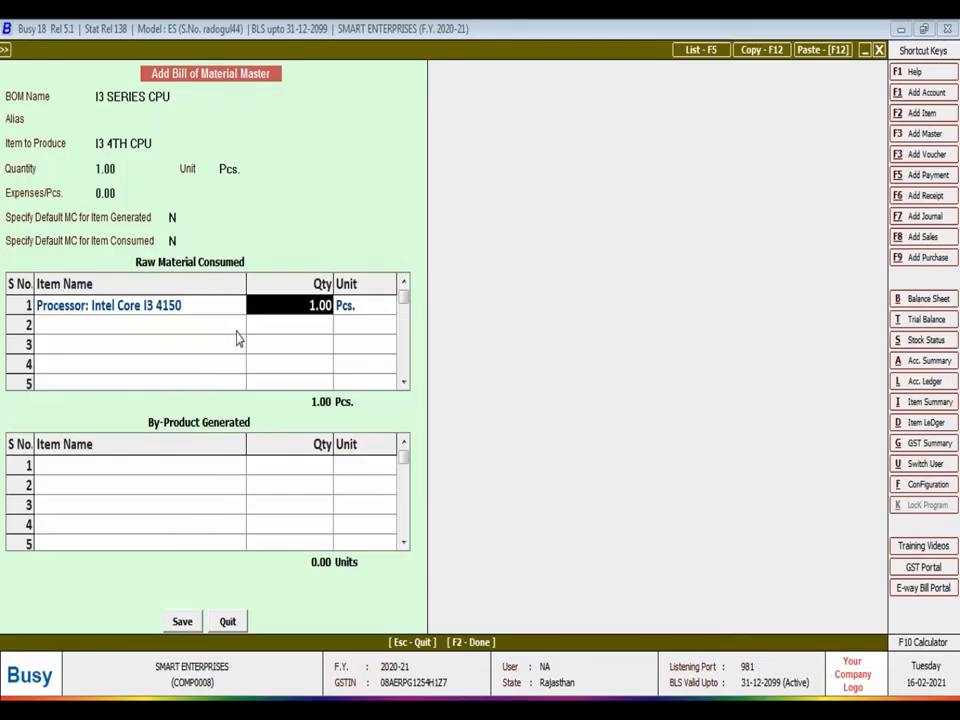
key(Return)
key(Return)
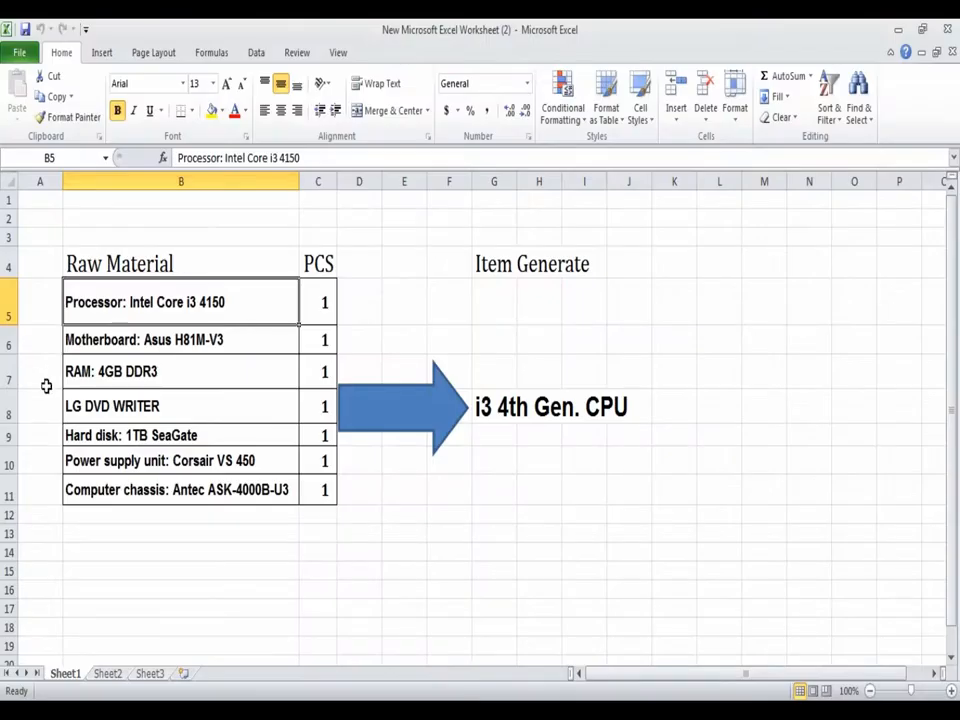
Check the second part in the Excel parts list and add Motherboard: Asus H81M-V3 in Busy with quantity 1 Pcs
click(66, 341)
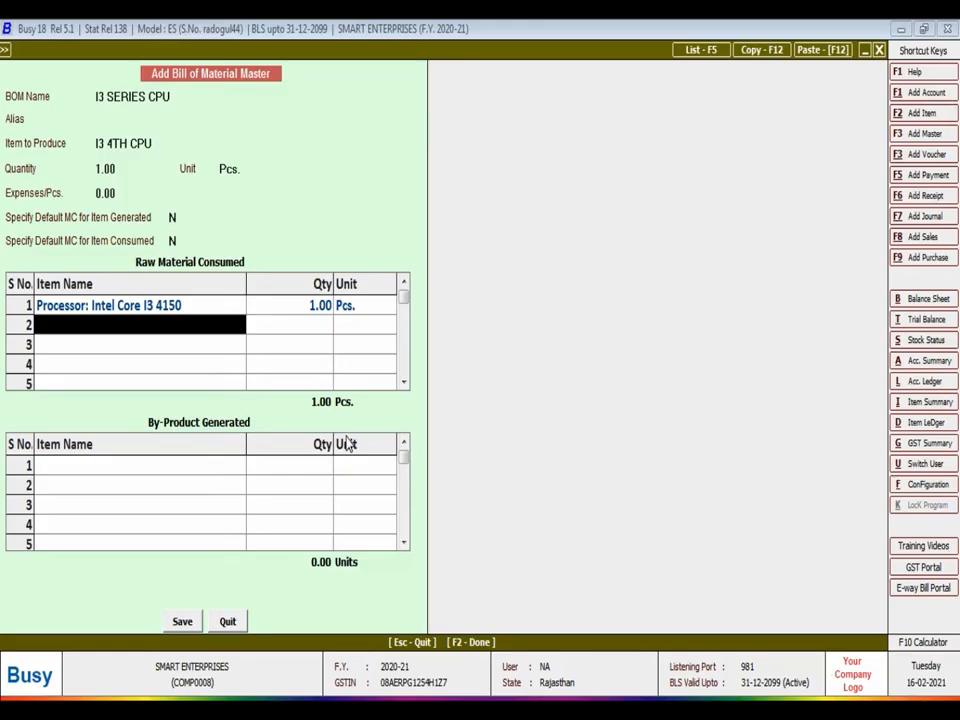
text(mo)
key(Return)
key(Return)
key(Return)
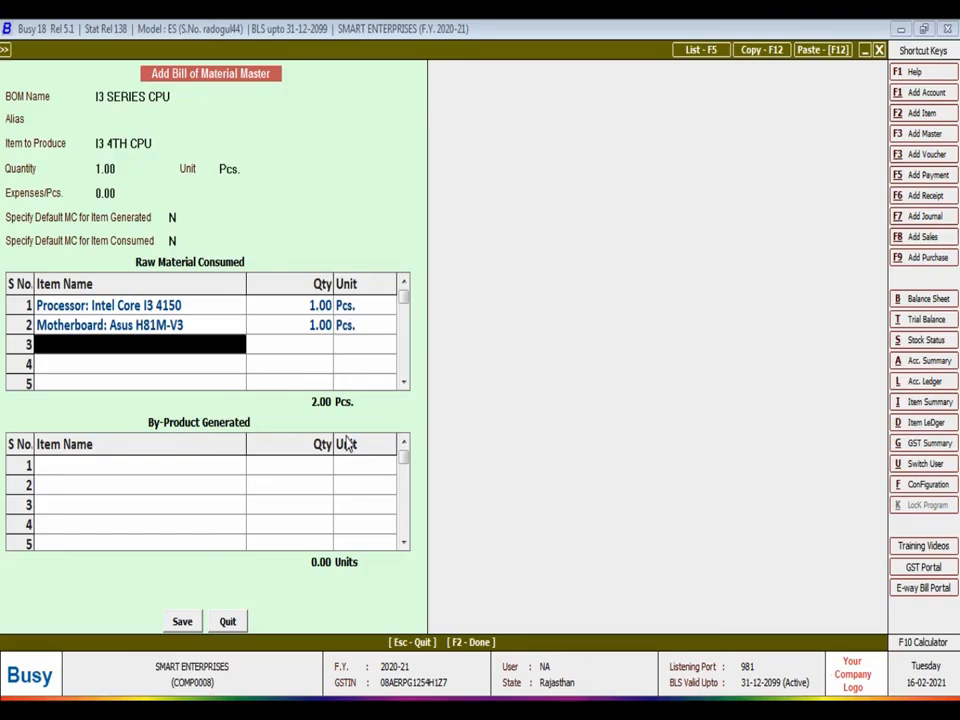
Check the Excel parts list again and add RAM: 4GB DDR3 as the third raw material in Busy, quantity 1 Pcs
key(alt+Tab)
key(alt+Tab)
text(r)
key(Return)
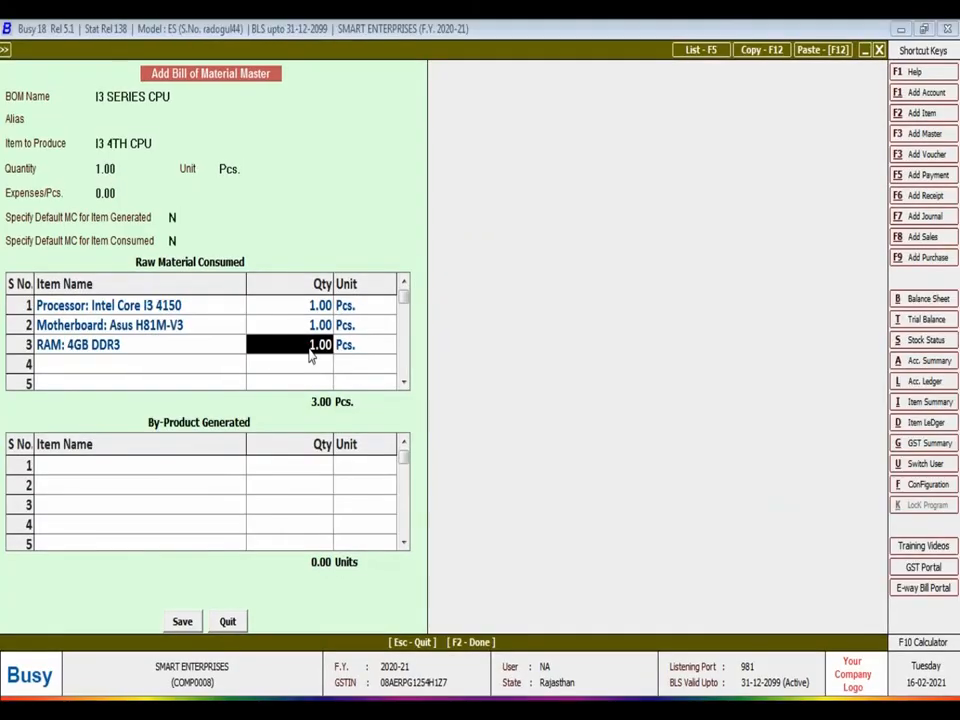
key(Return)
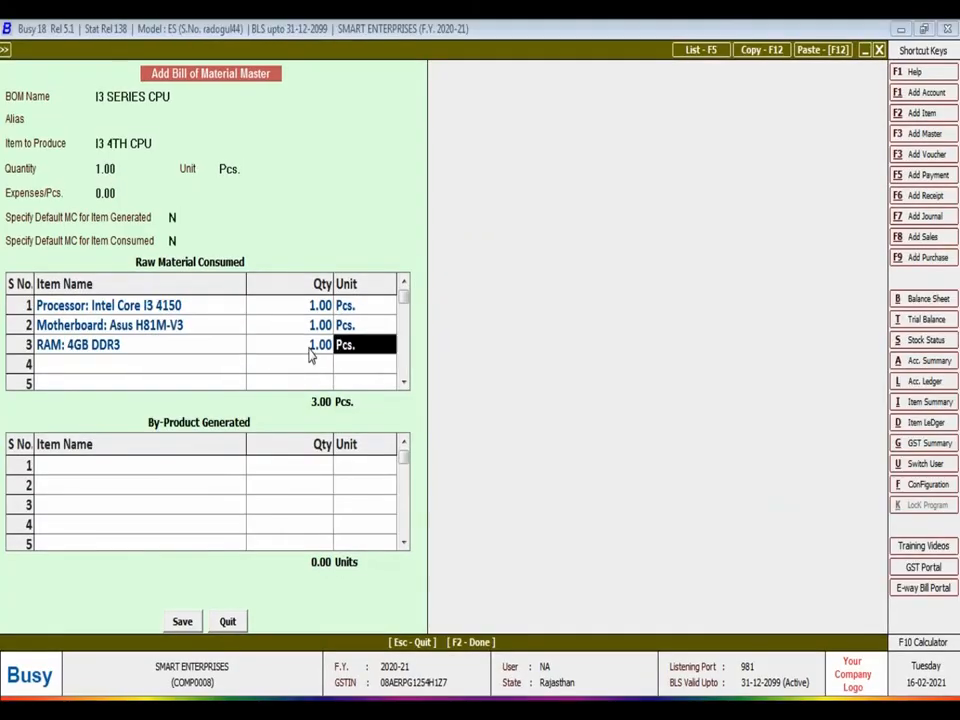
key(Return)
Look up the fourth part in the Excel list and add LG DVD WRITER to the raw materials in Busy, quantity 1 Pcs
key(alt+Tab)
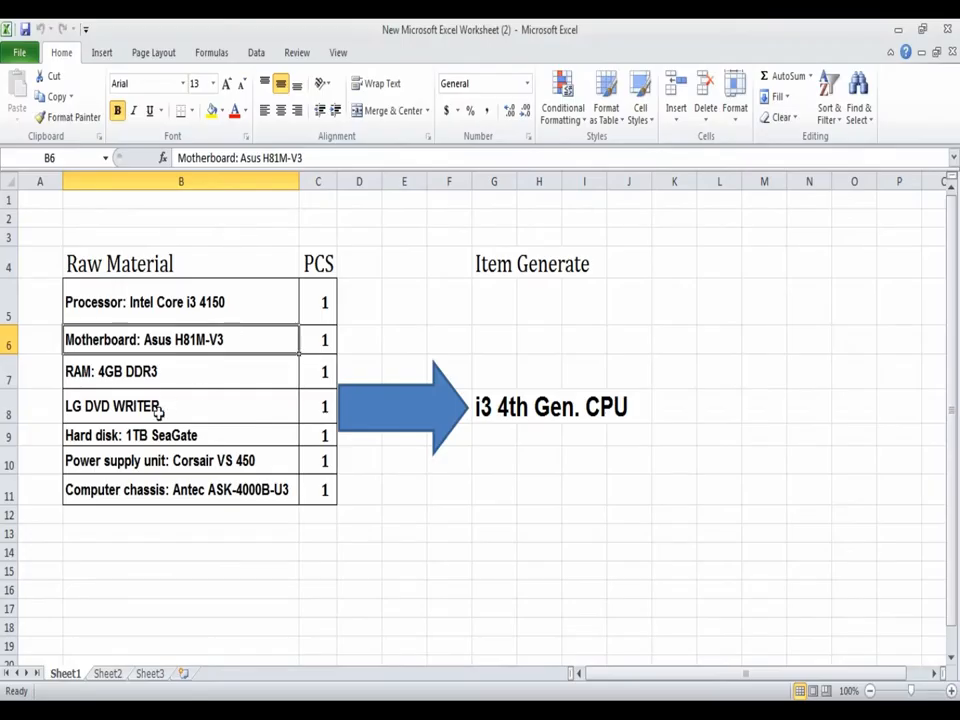
click(223, 418)
key(alt+Tab)
text(l)
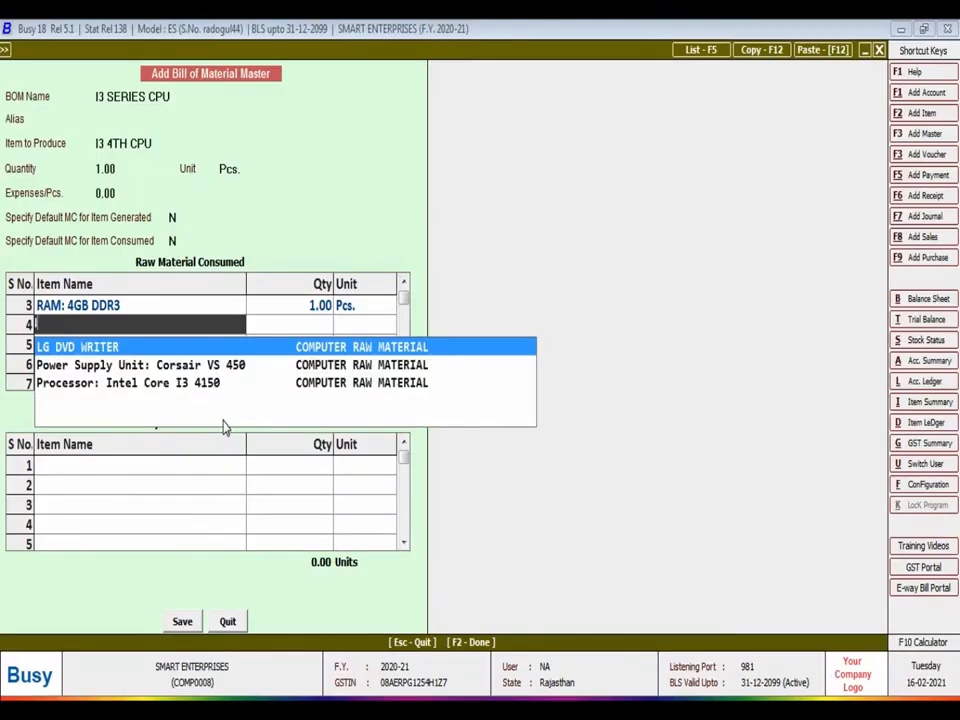
key(Return)
key(Return)
key(Return)
Consult the Excel list for the fifth part and add Hard Disk: 1TB SeaGate in Busy with quantity 1 Pcs
key(alt+Tab)
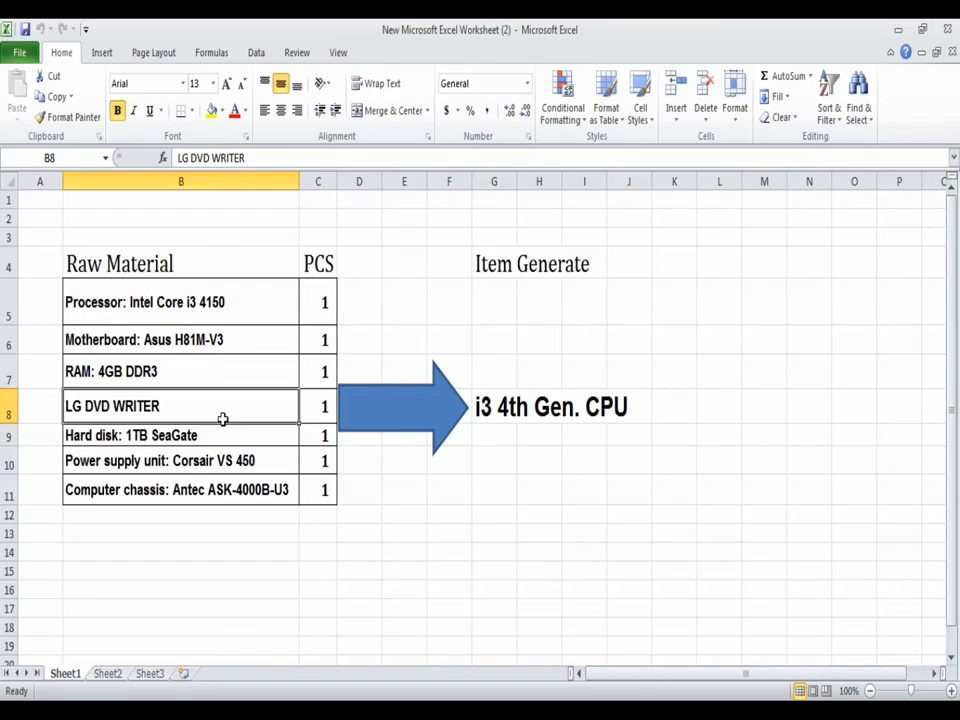
key(alt+Tab)
text(har)
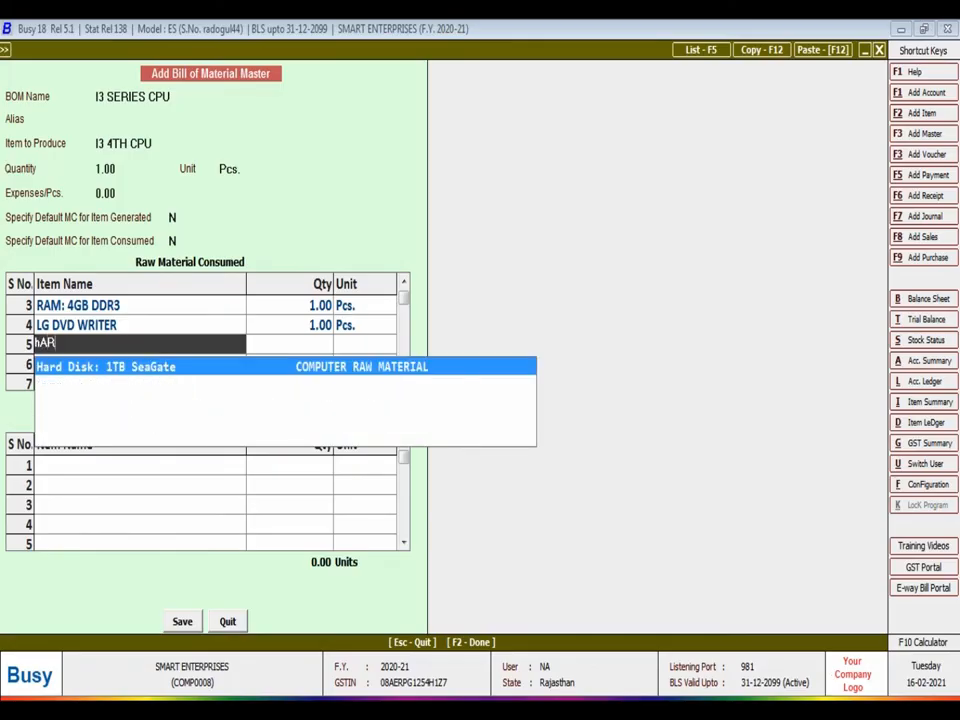
key(Return)
key(Return)
key(Return)
Consult the Excel list for the sixth part and add Power Supply Unit: Corsair VS 450 in Busy with quantity 1 Pcs
key(alt+Tab)
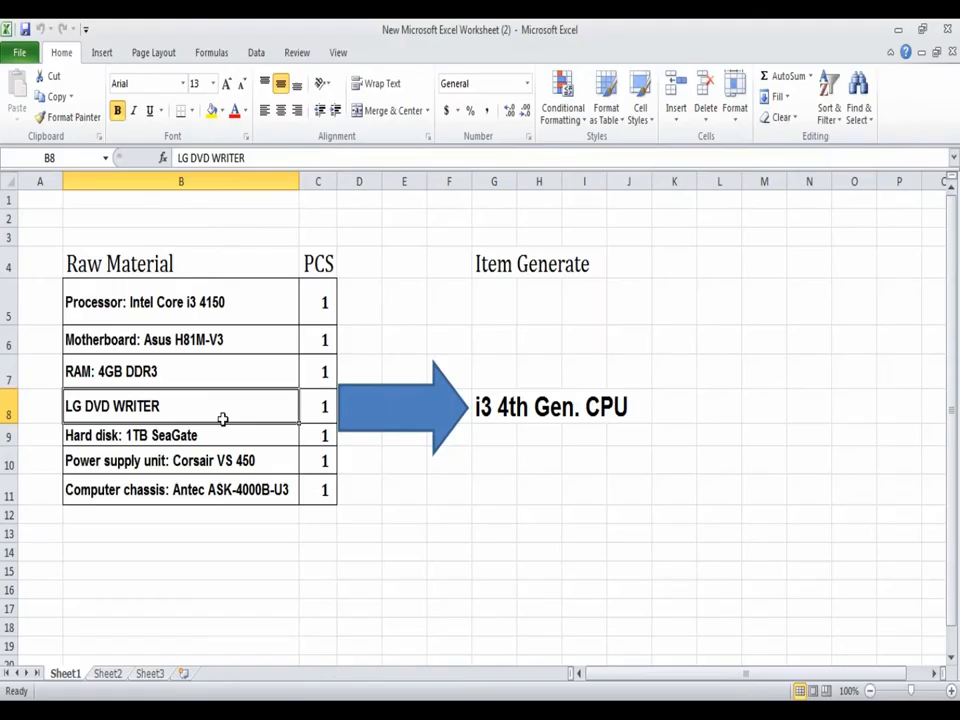
key(alt+Tab)
text(pOWE)
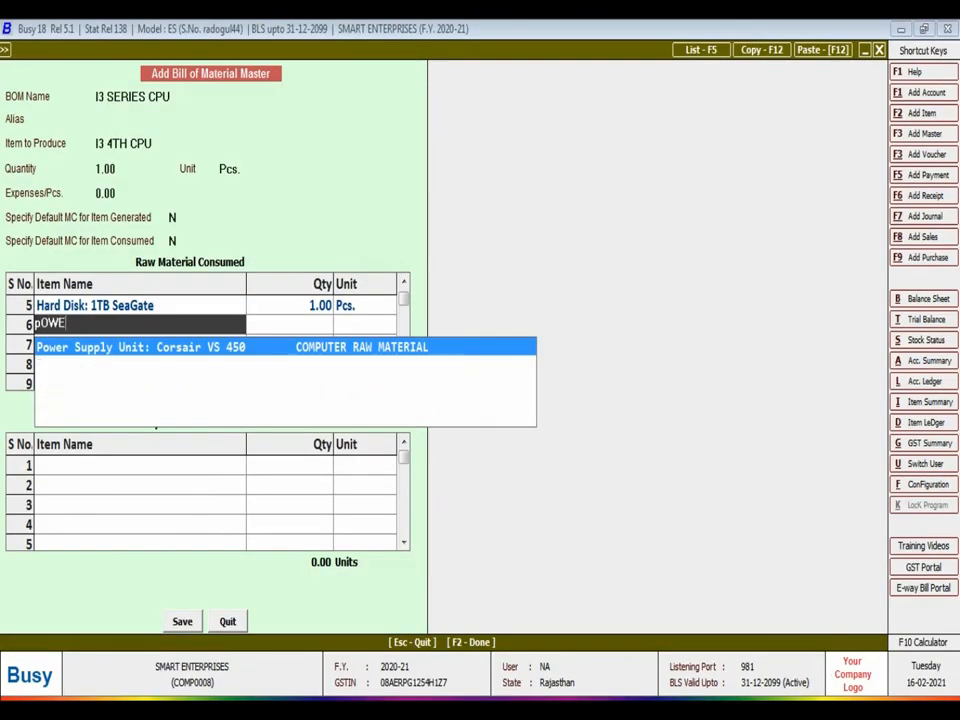
key(Return)
key(Return)
Check the last part in Excel, add Computer Chassis: Antec ASK-4000B-U3 in Busy with quantity 1 Pcs., and save the bill of material
key(alt+Tab)
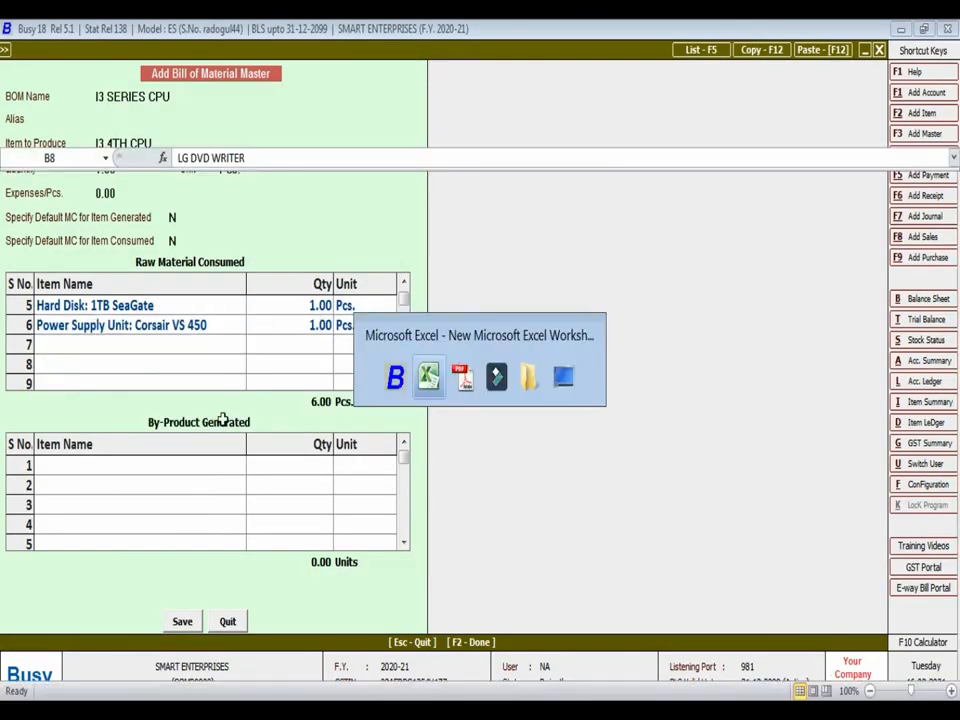
key(alt+Tab)
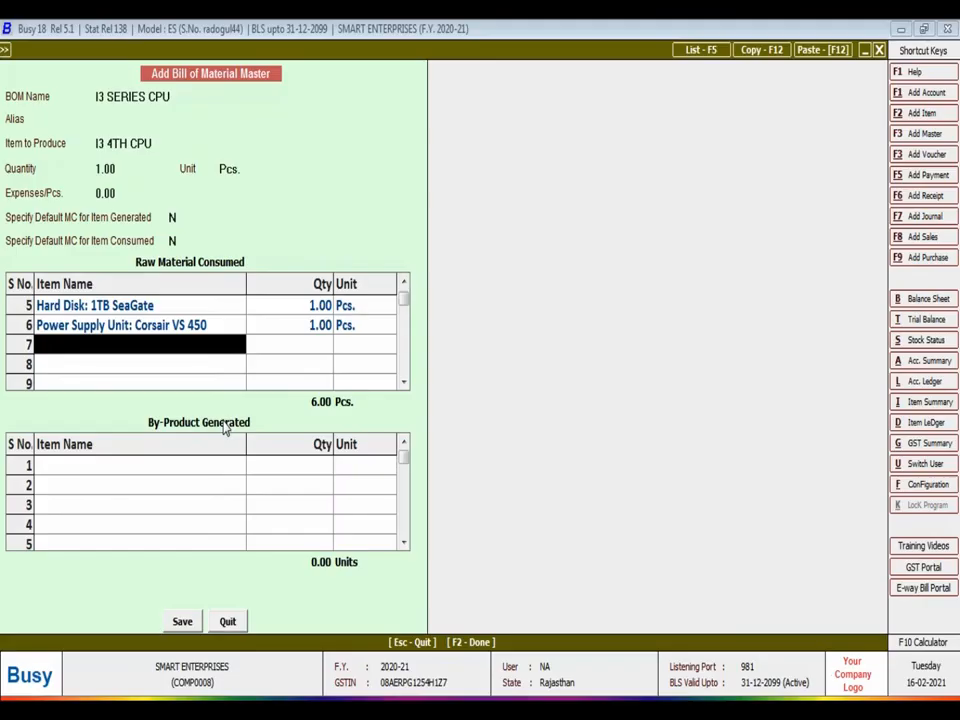
text(cO)
key(Return)
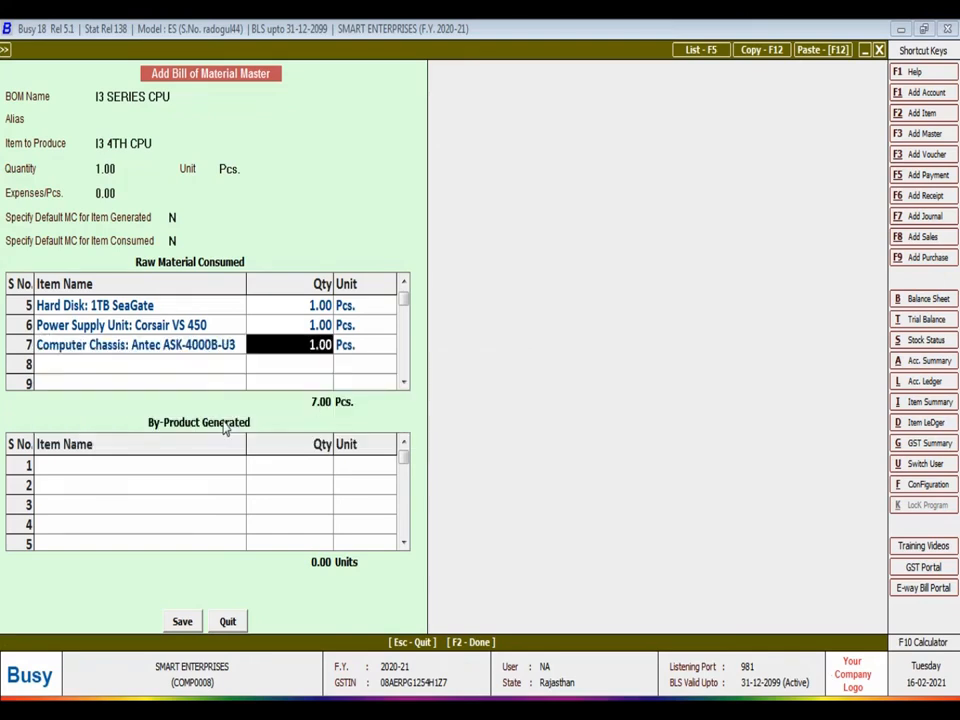
key(Return)
key(Return)
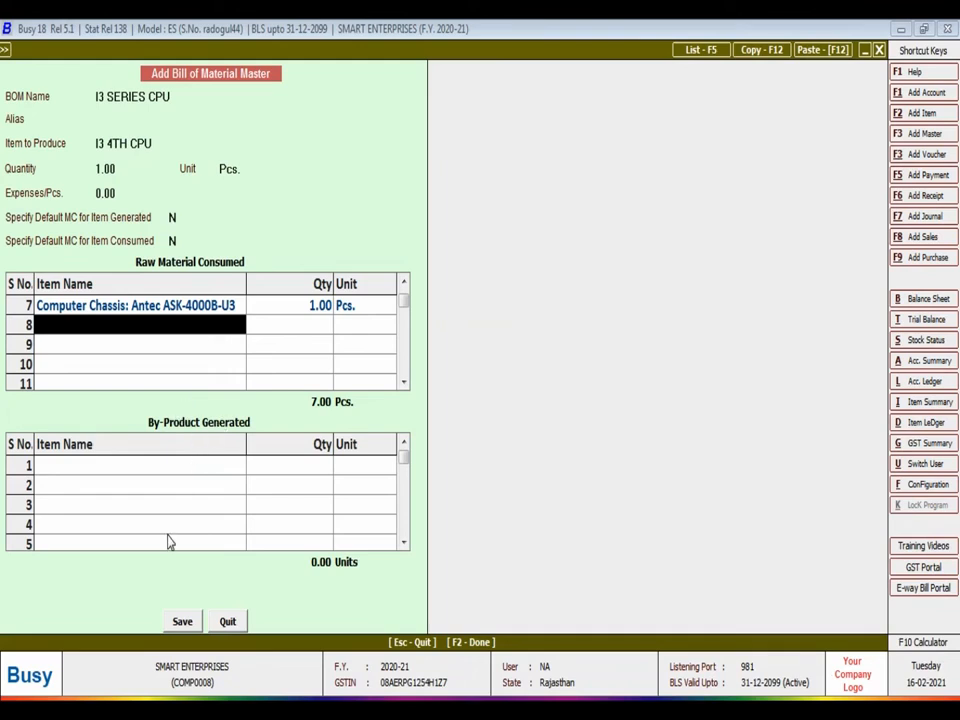
click(182, 622)
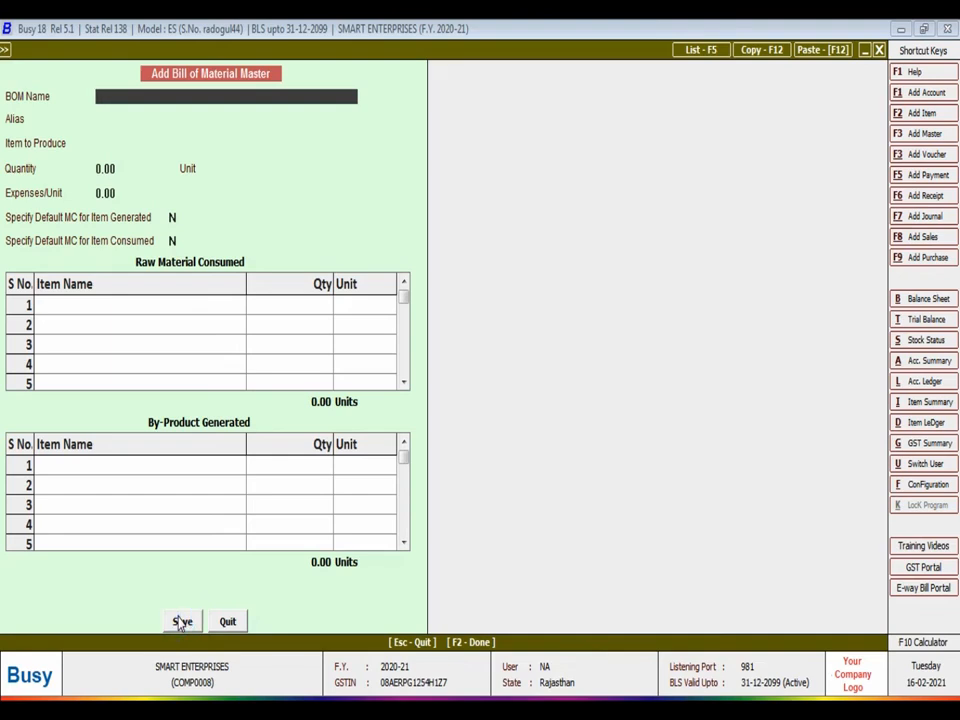
key(Escape)
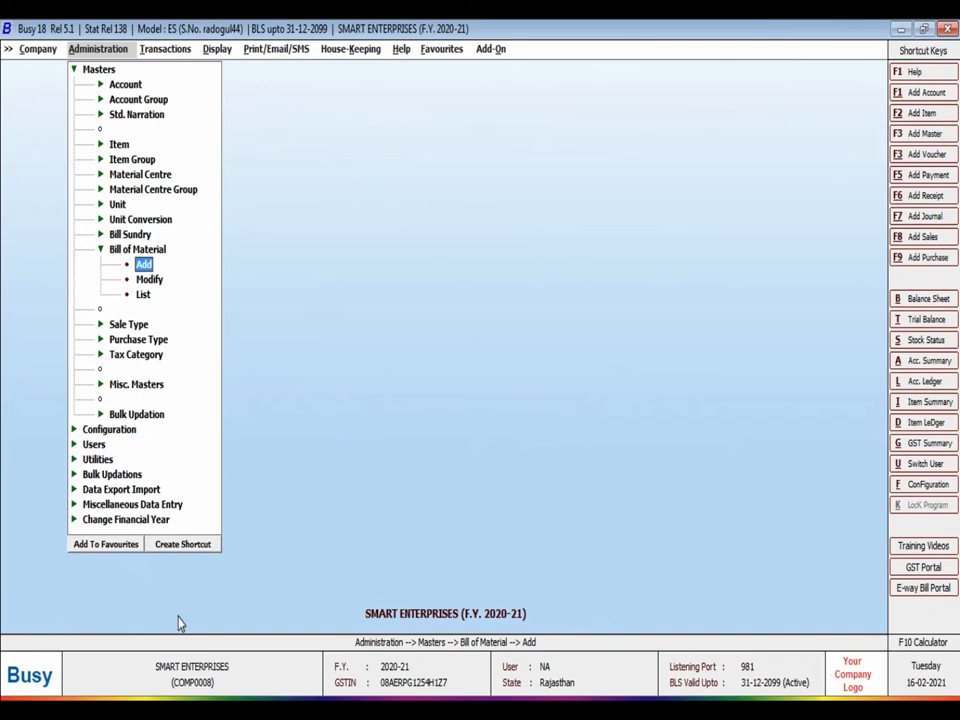
Open a blank production voucher for adding
key(Right)
key(Down)
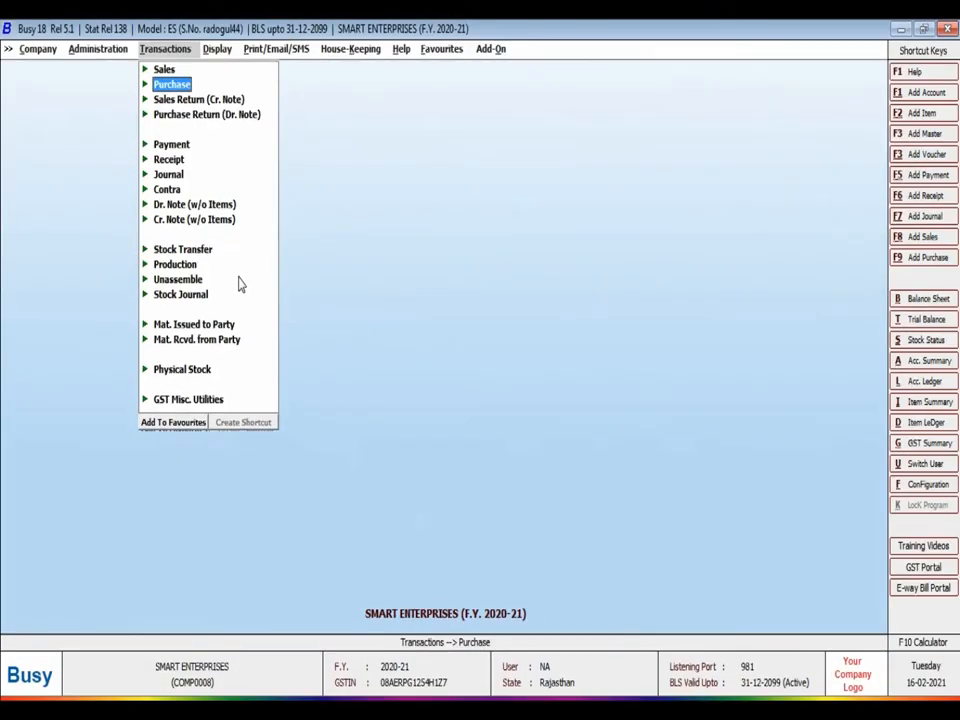
key(Down)
key(Down)
key(Down)
key(Down)
key(Down)
key(Down)
key(Down)
key(Down)
key(Down)
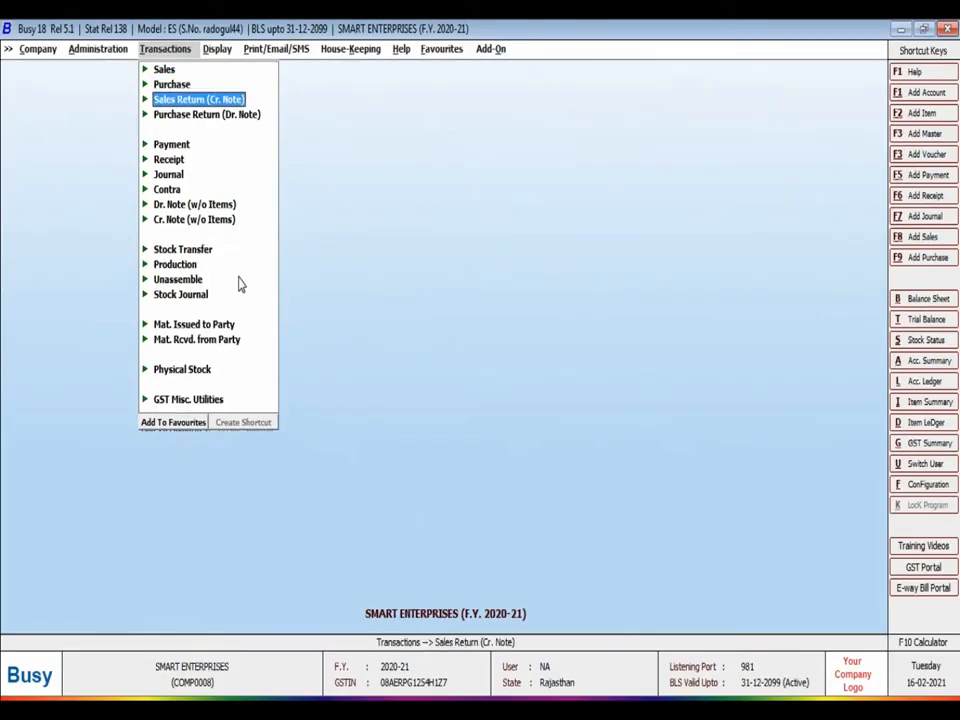
key(Down)
key(Return)
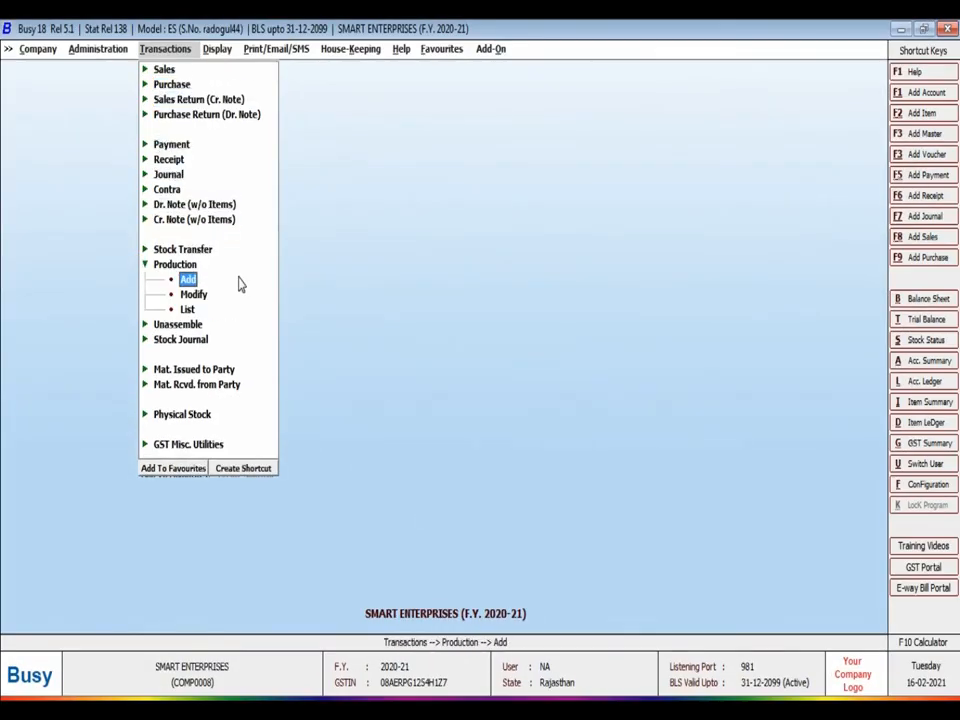
key(Return)
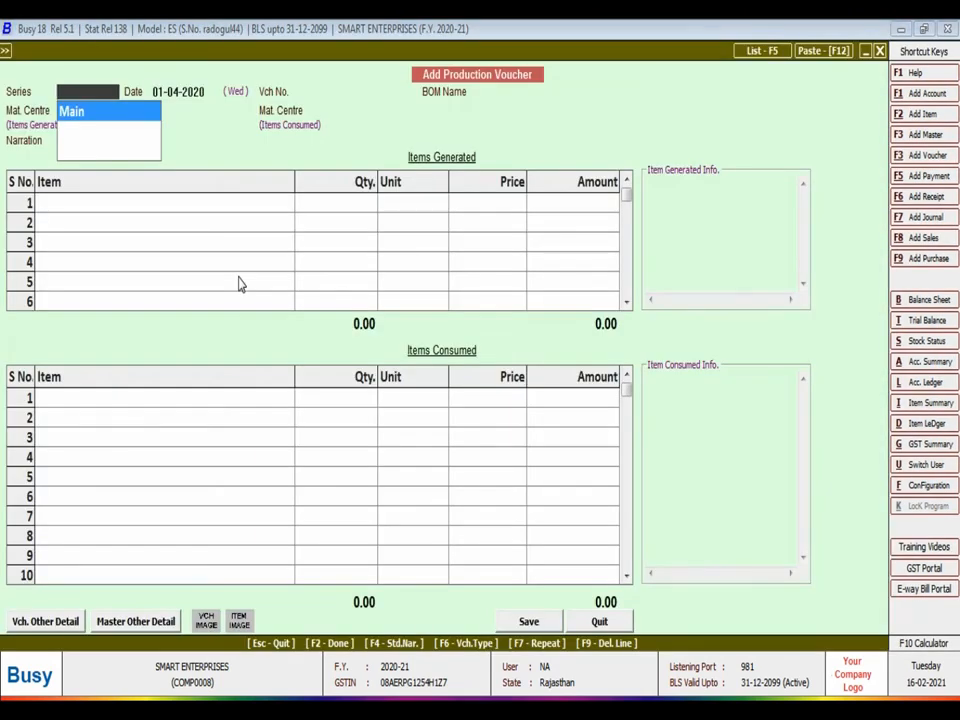
Set the production voucher's series to Main, its date to 02-02-2021 and its BOM name to I3 SERIES CPU
key(Return)
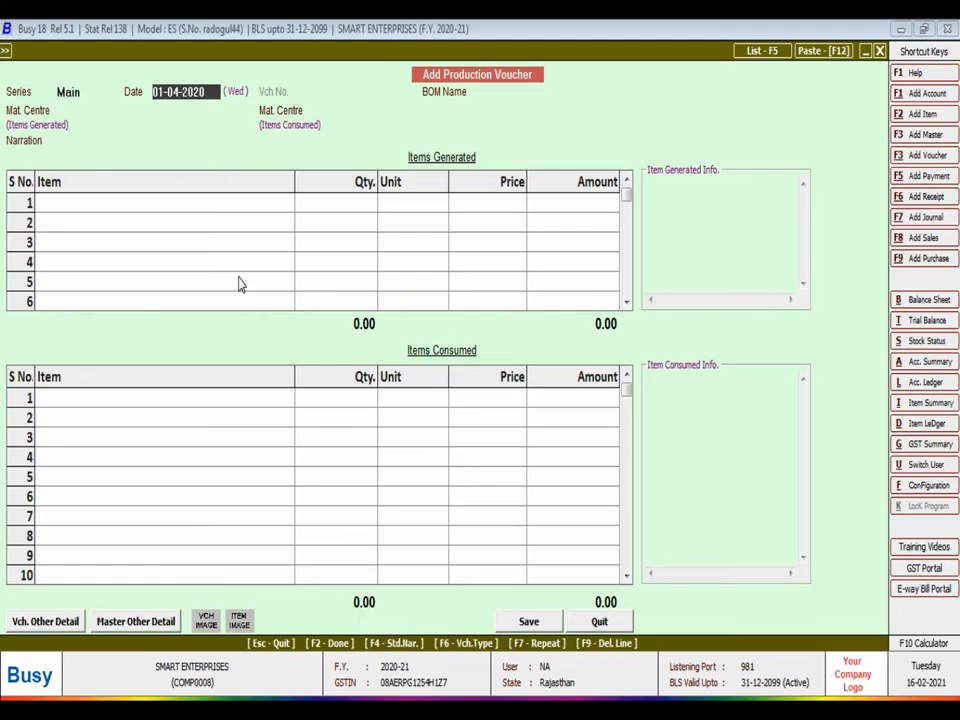
text(2.2)
key(Return)
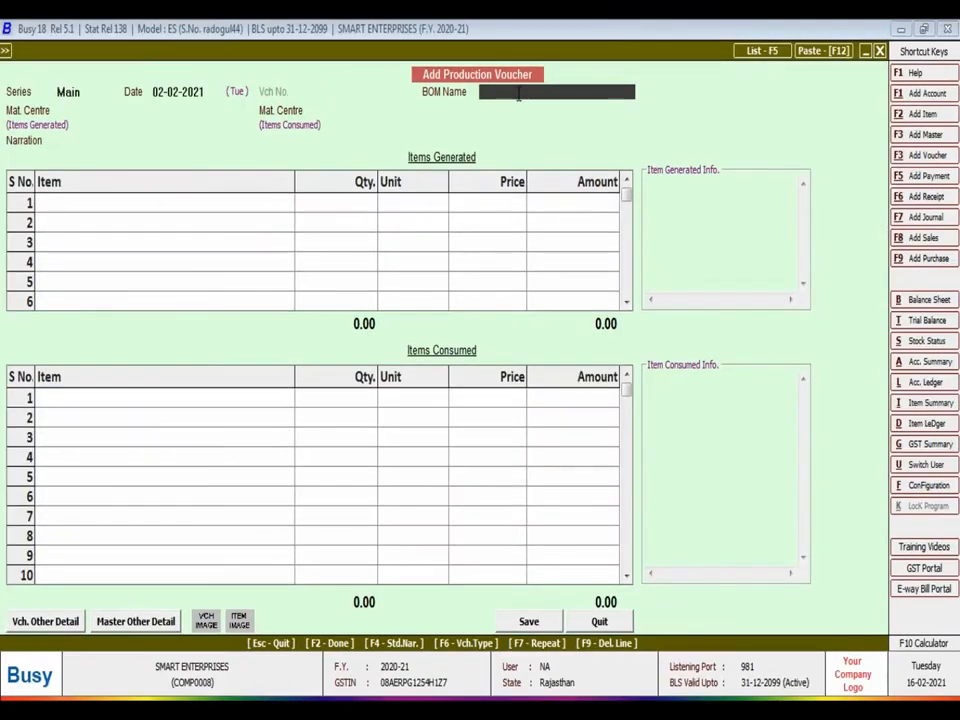
key(space)
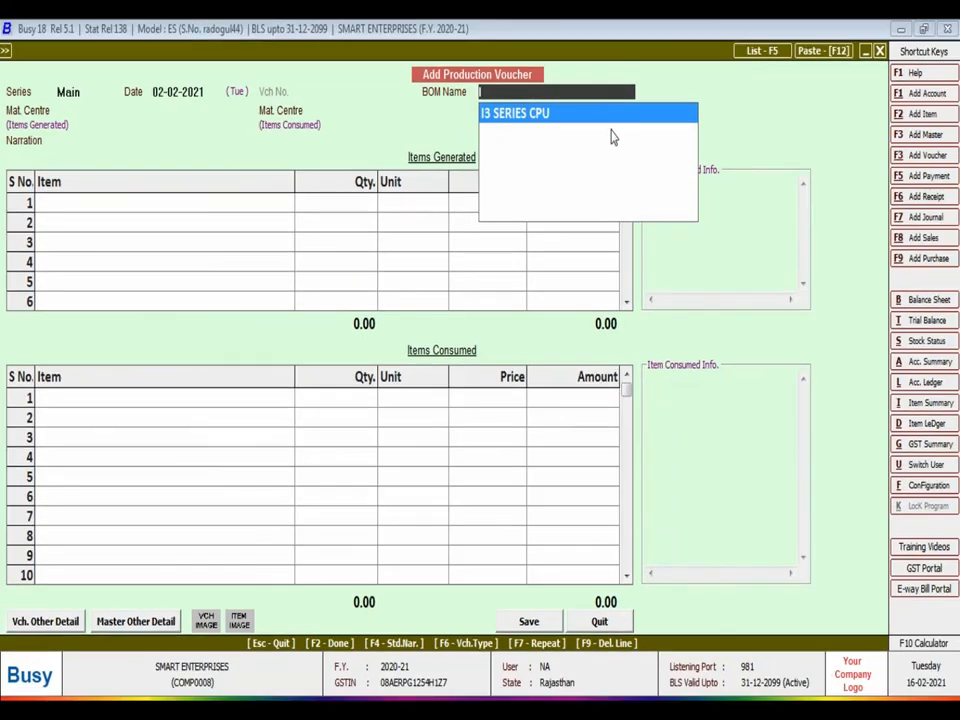
key(Return)
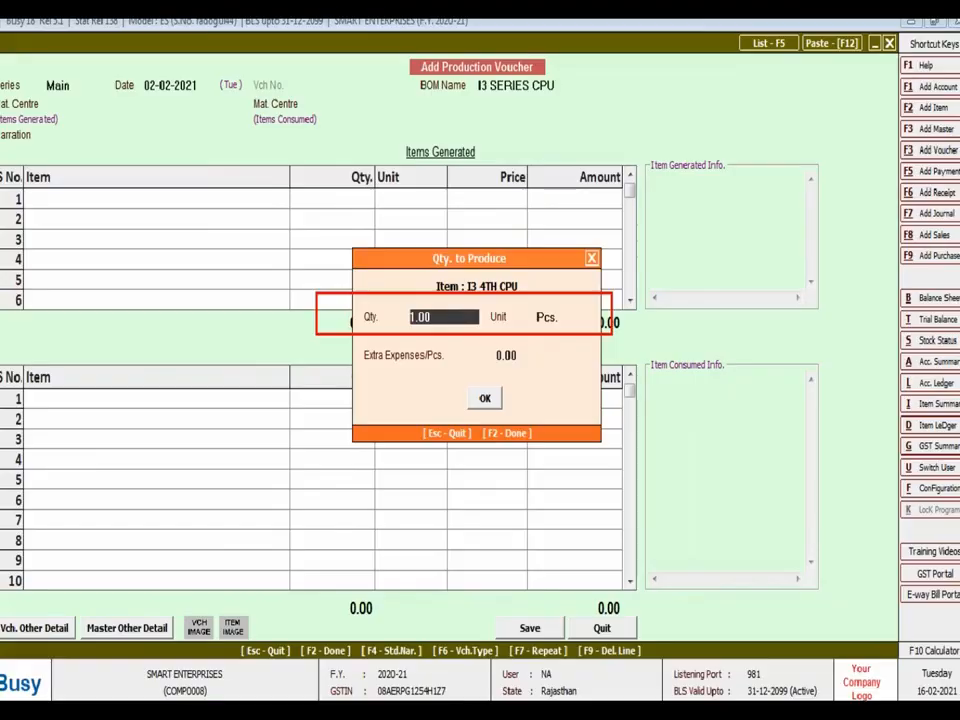
Set the quantity to produce to 3 Pcs. with extra expenses of 400 per piece, and load the items into the voucher
text(3)
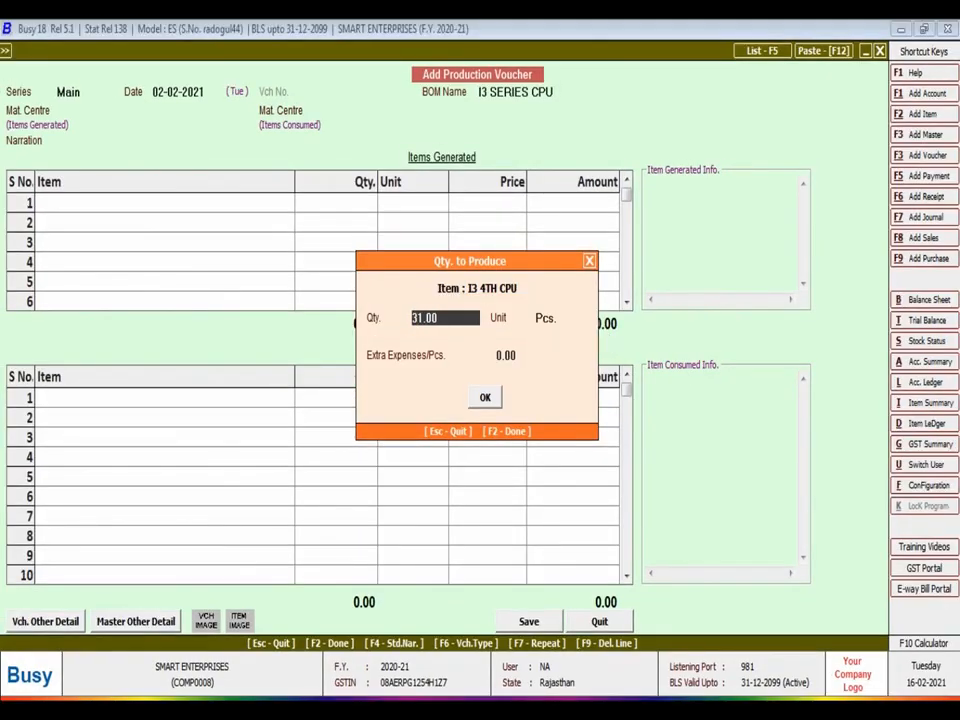
key(Delete)
key(Return)
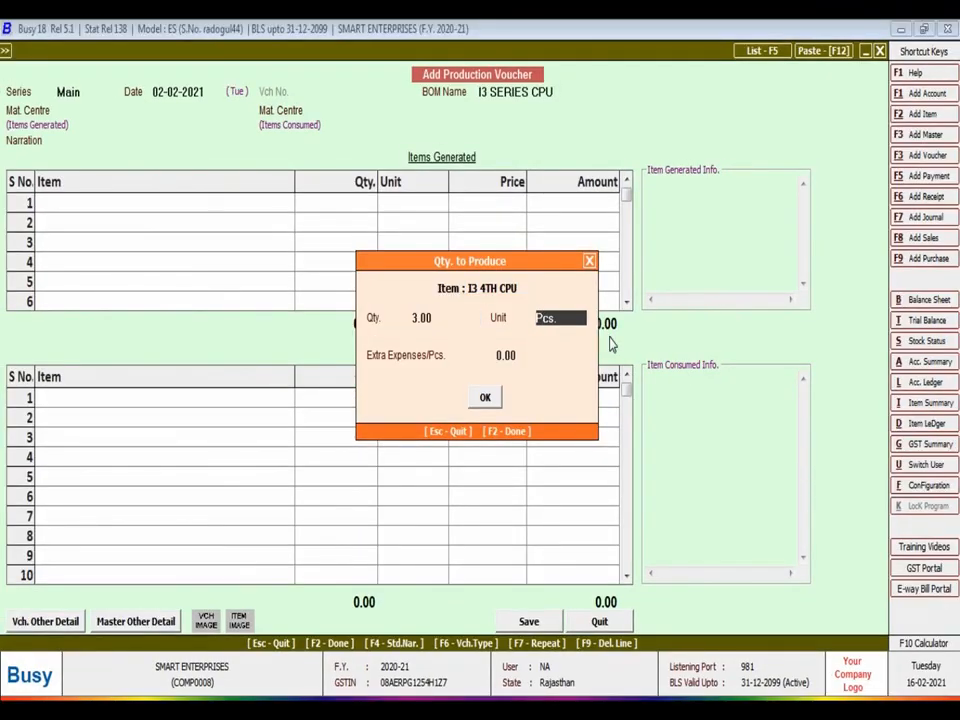
key(Return)
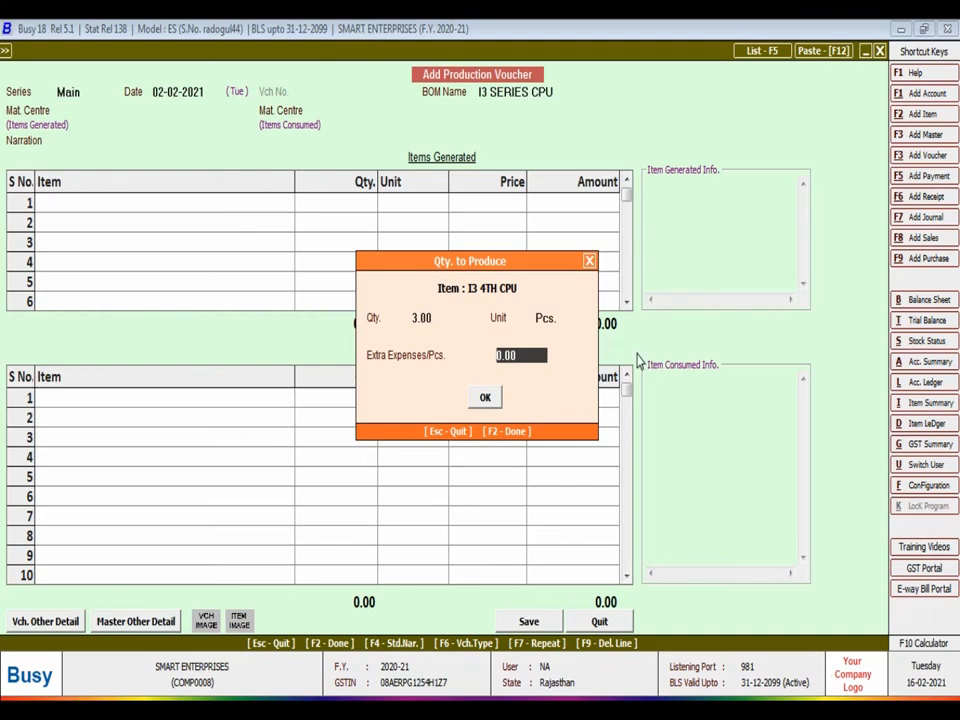
click(531, 357)
text(400)
key(Return)
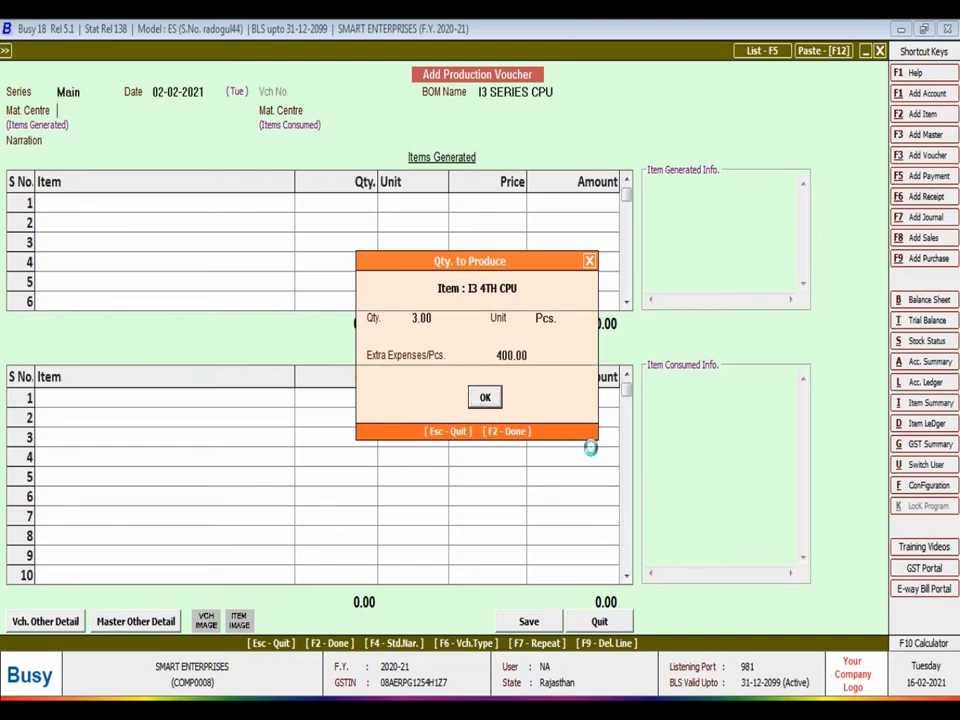
key(Return)
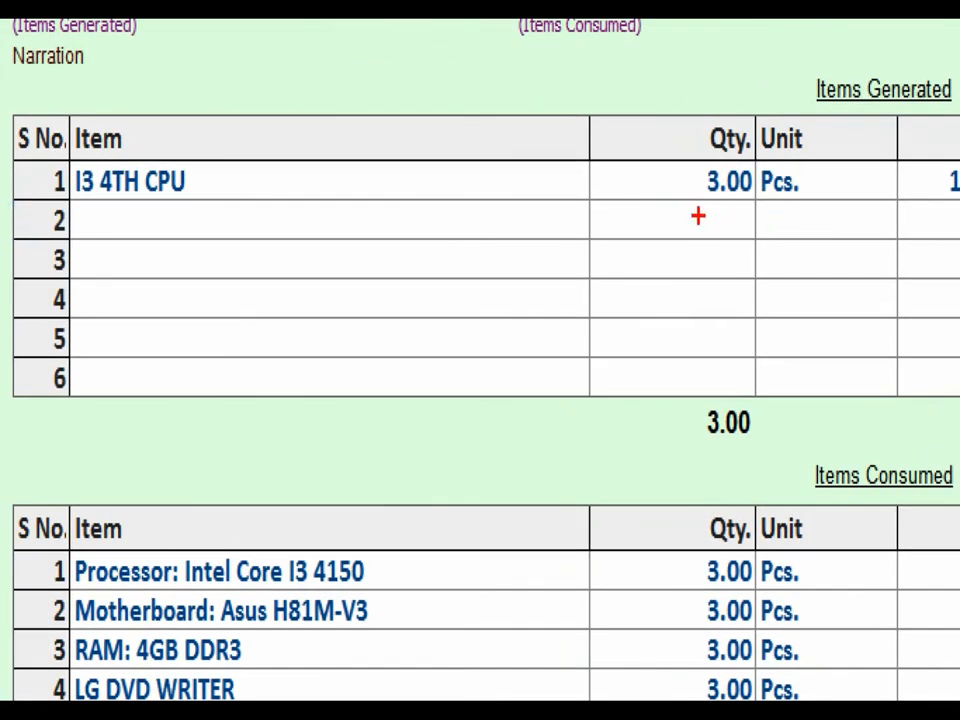
click(696, 215)
click(720, 243)
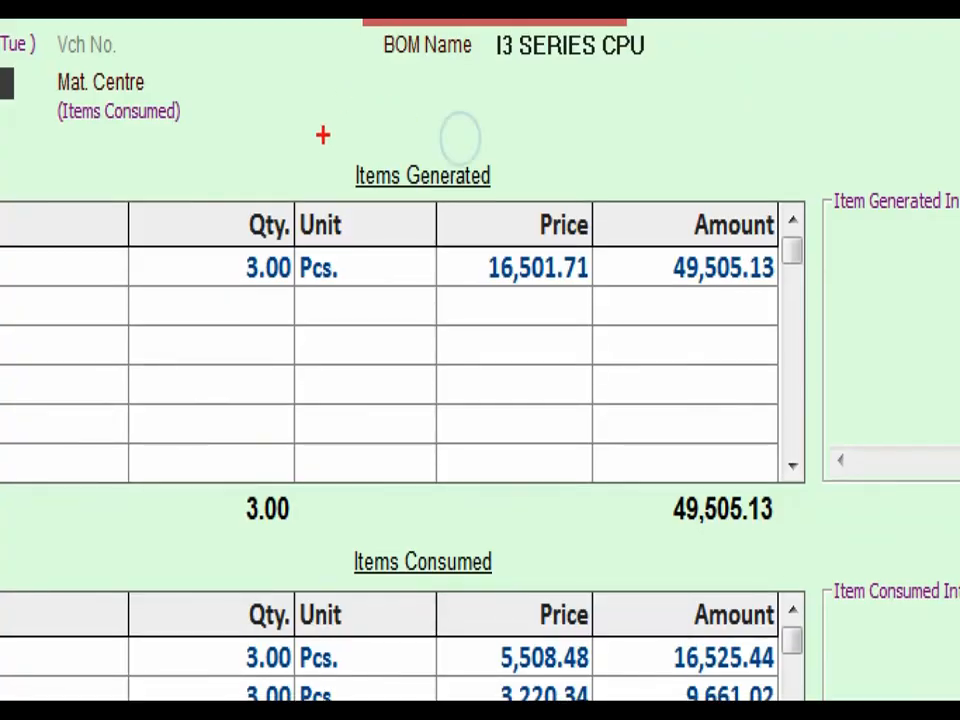
mouse_move(298, 121)
mouse_down()
mouse_move(392, 176)
mouse_move(531, 219)
mouse_up()
drag(105, 265, 355, 177)
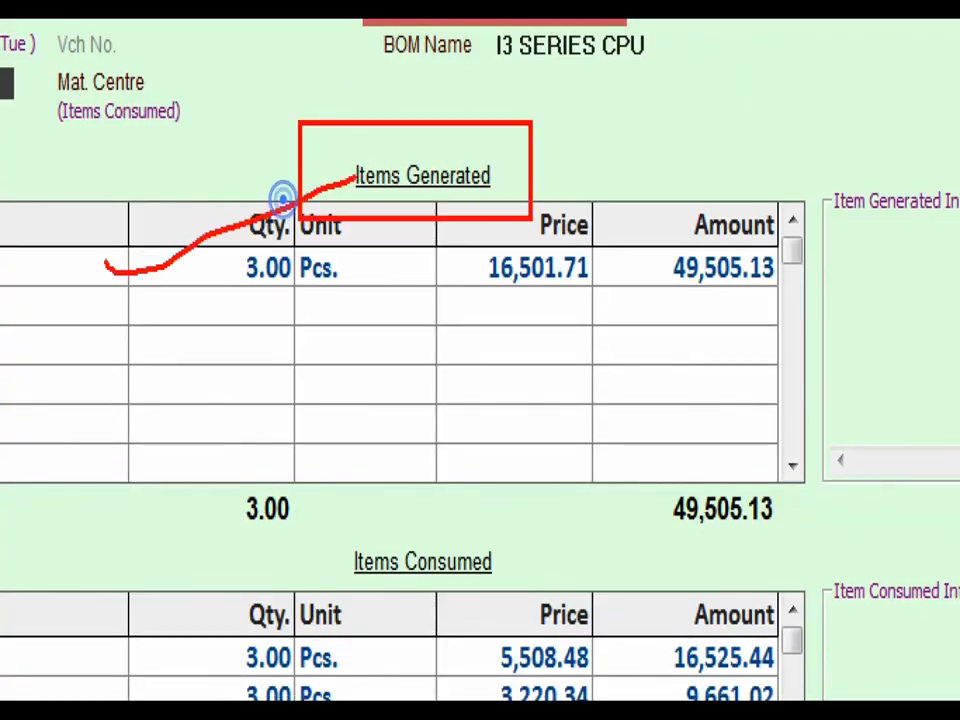
drag(321, 521, 547, 603)
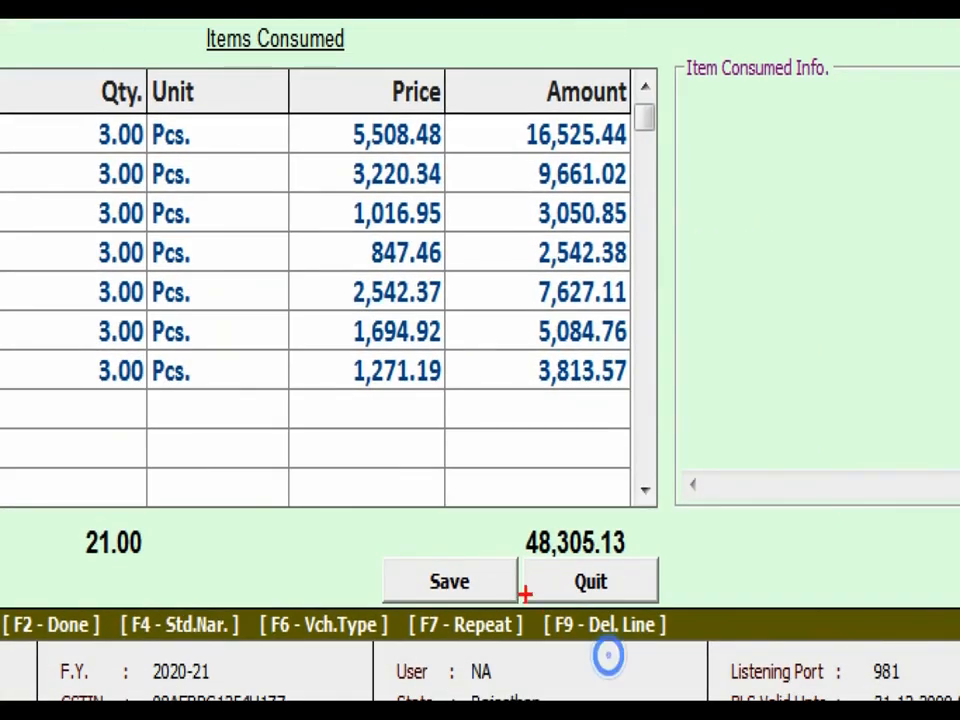
Set both material centres, for items generated and items consumed, to Main Store, then save and close the production voucher
mouse_move(476, 491)
mouse_down()
mouse_move(525, 527)
mouse_move(672, 572)
mouse_up()
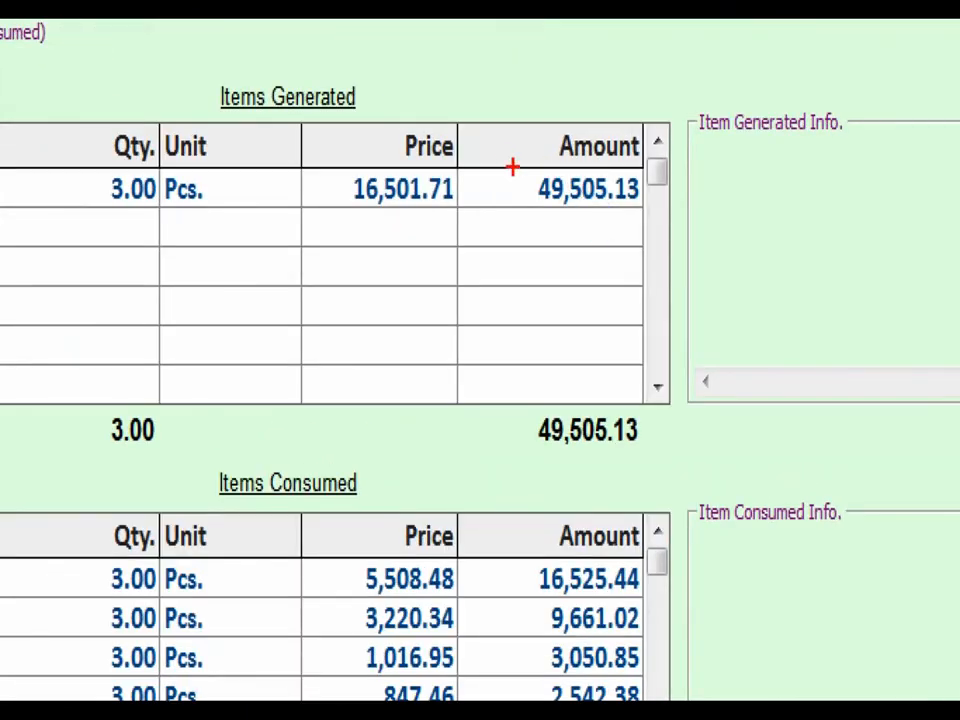
drag(505, 157, 685, 222)
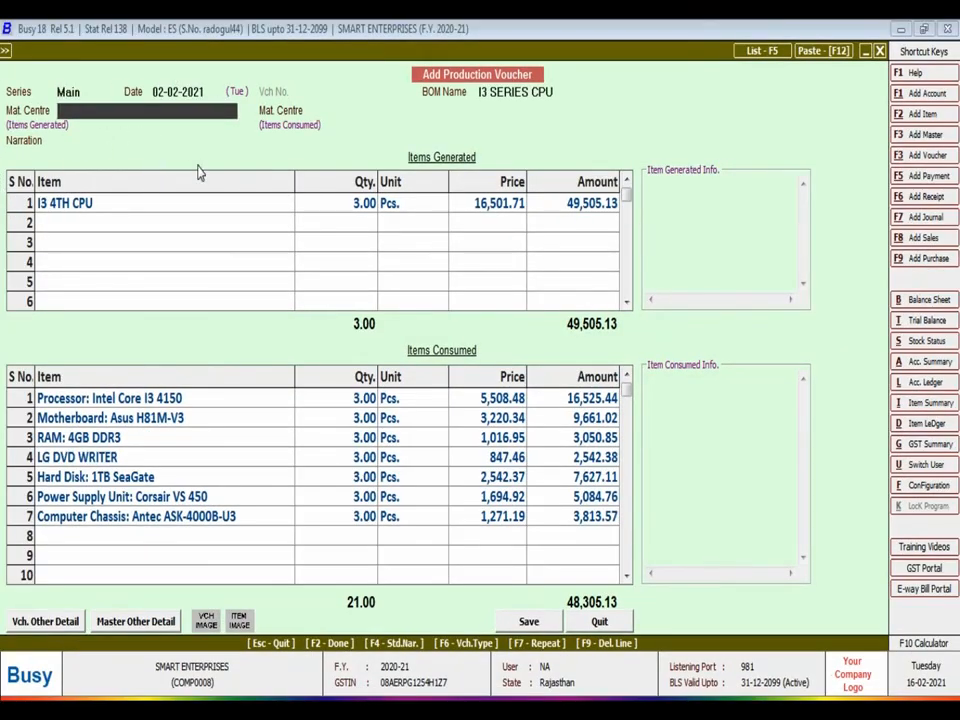
key(Return)
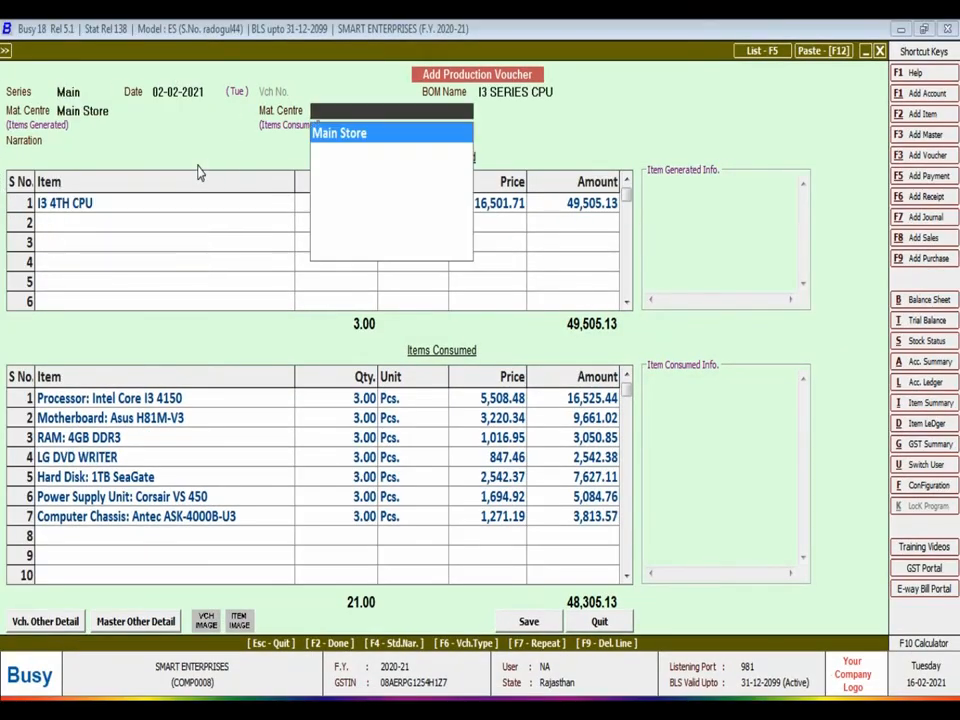
key(Return)
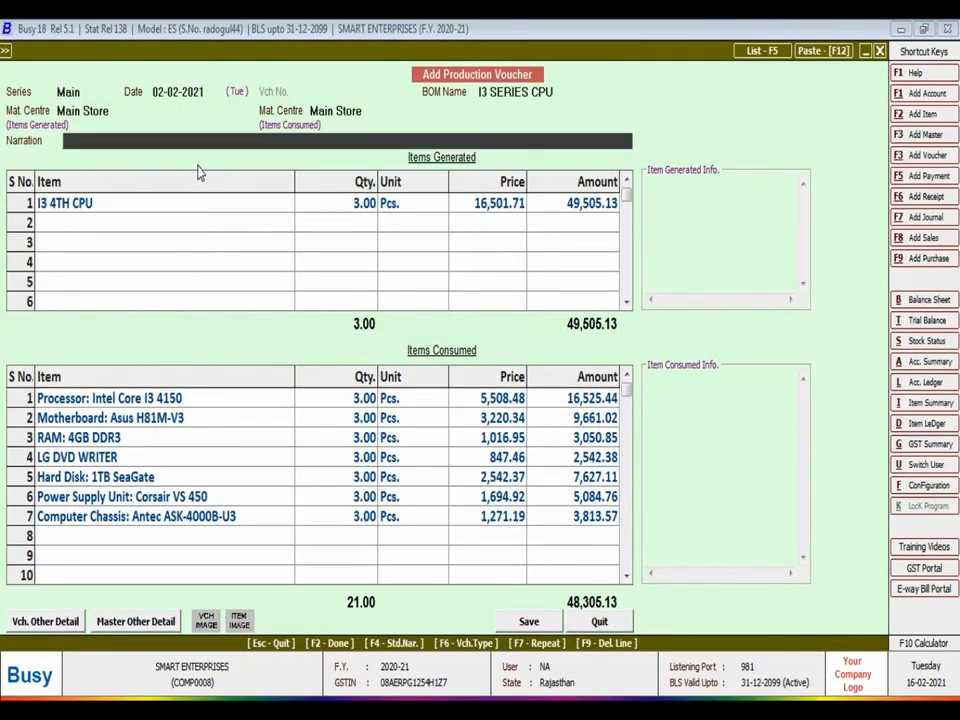
click(530, 622)
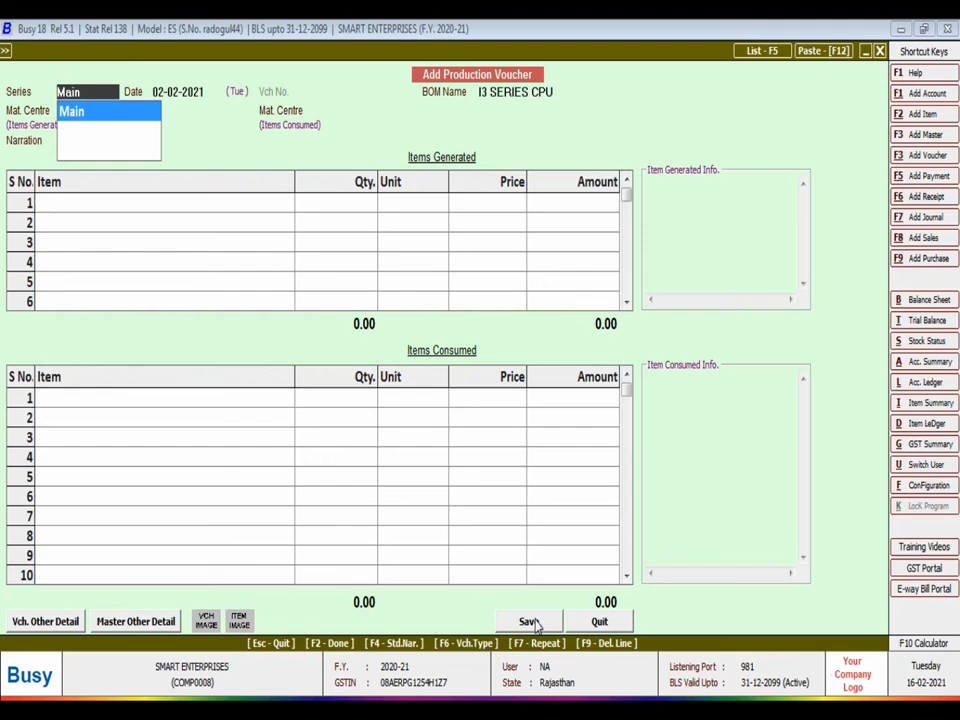
key(Escape)
key(Escape)
key(Escape)
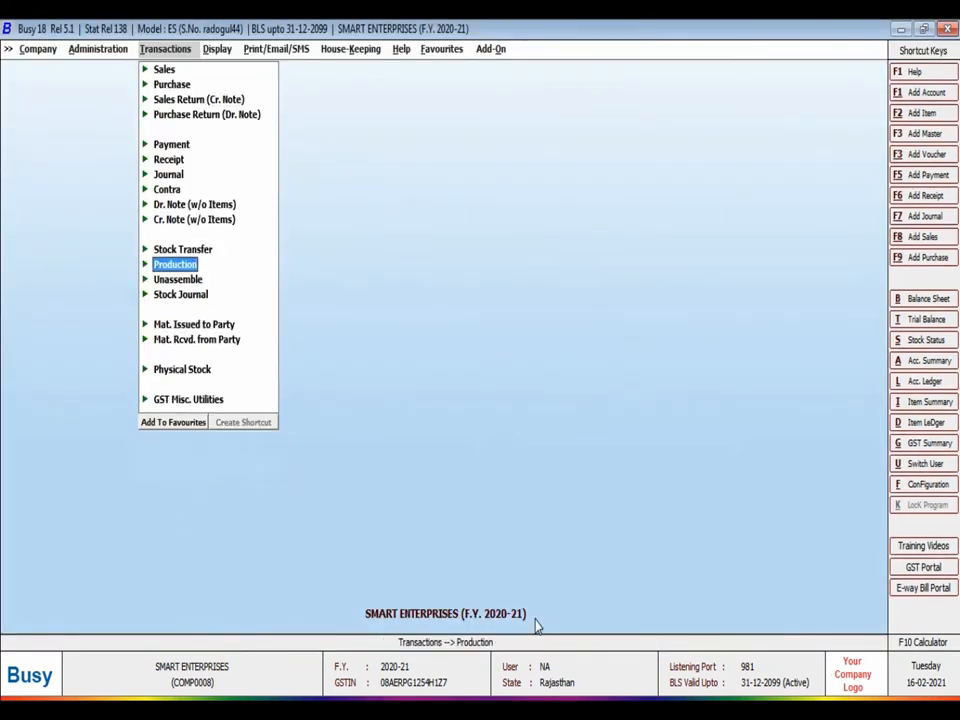
key(Escape)
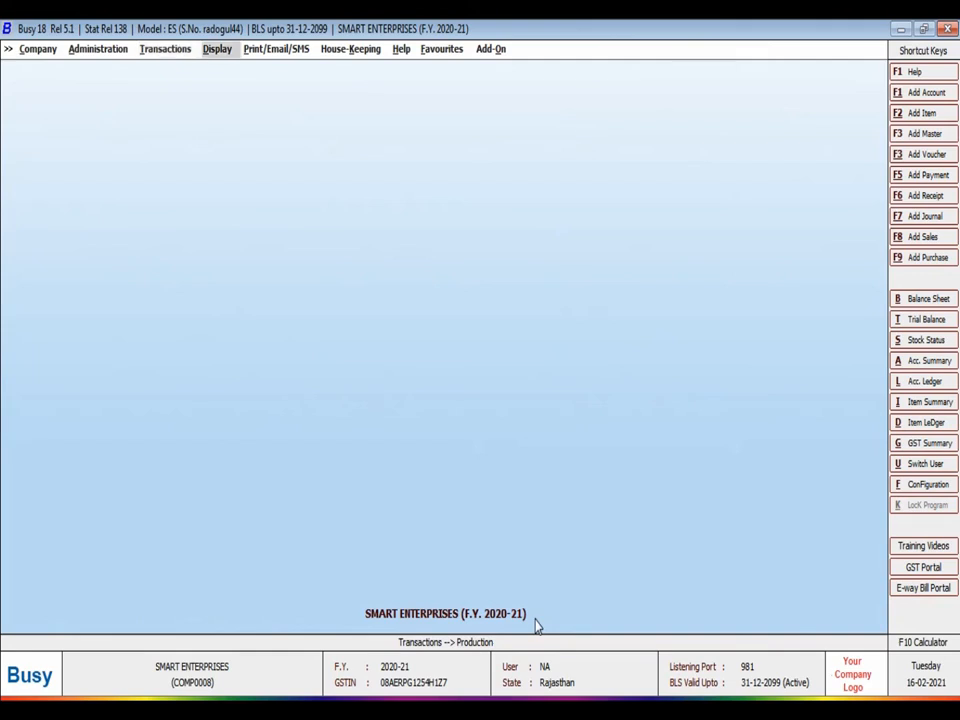
Open the options of the alphabetical closing stock status report showing balances only
click(216, 50)
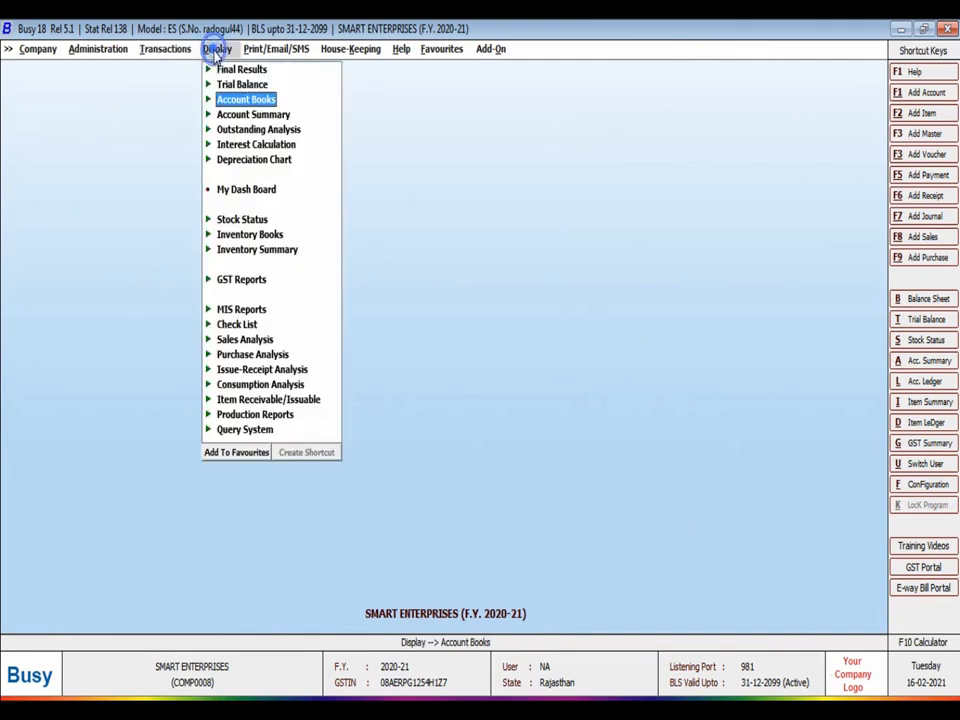
key(Down)
key(Down)
key(Down)
key(Down)
key(Down)
key(Down)
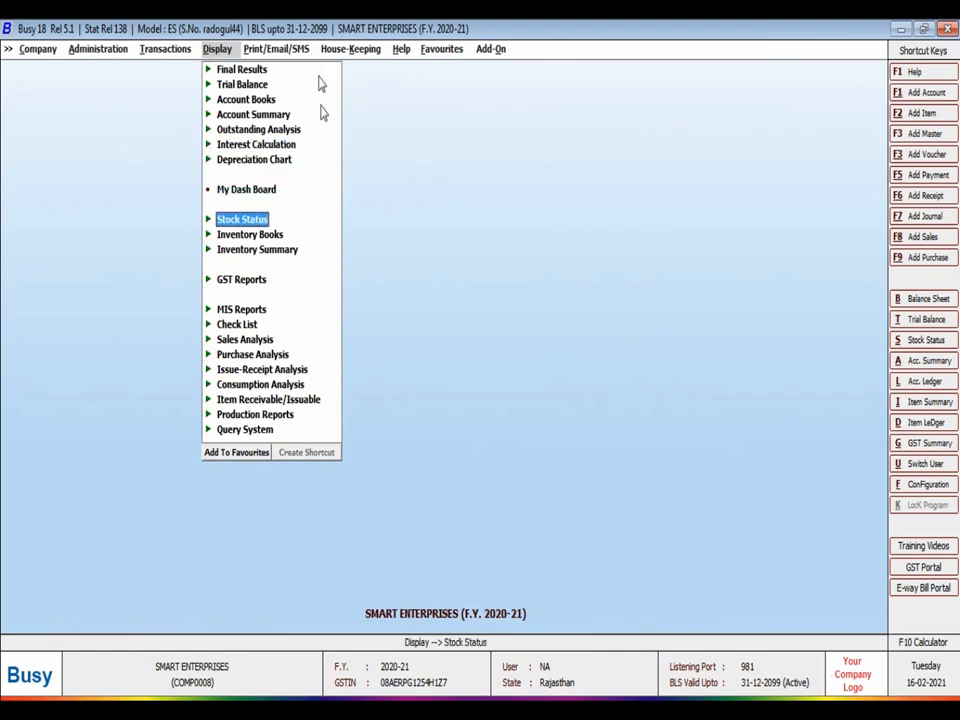
key(Return)
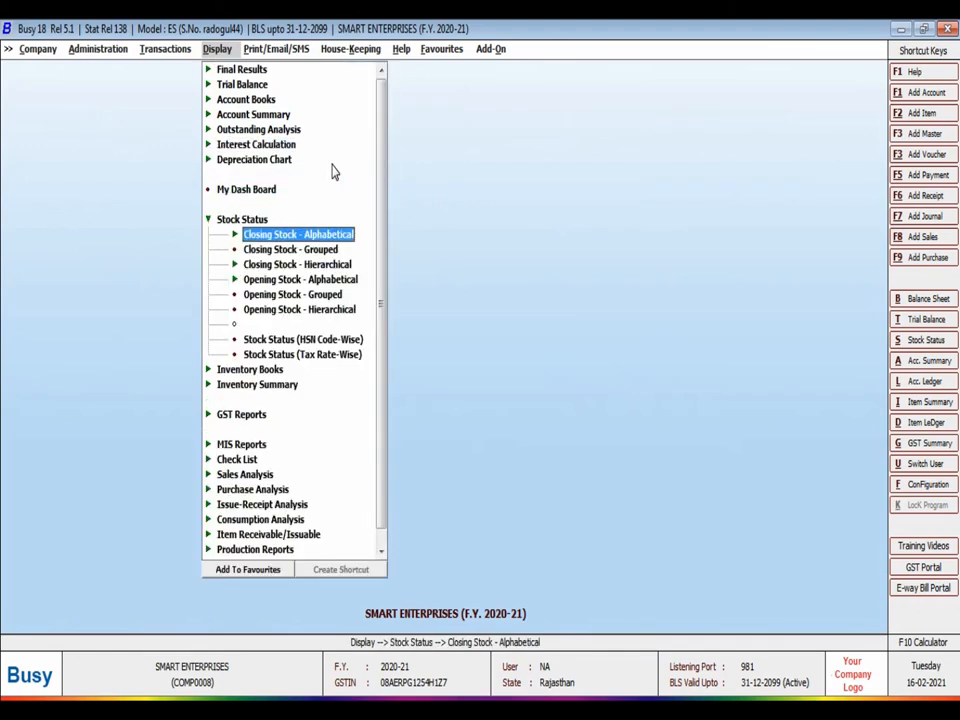
key(Return)
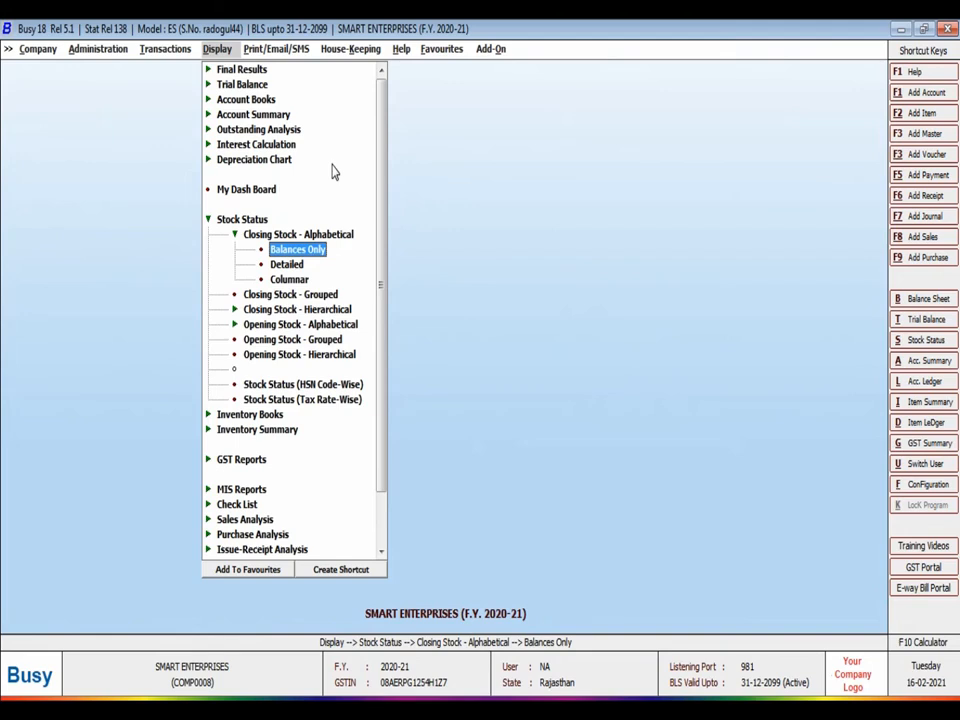
key(Return)
key(Return)
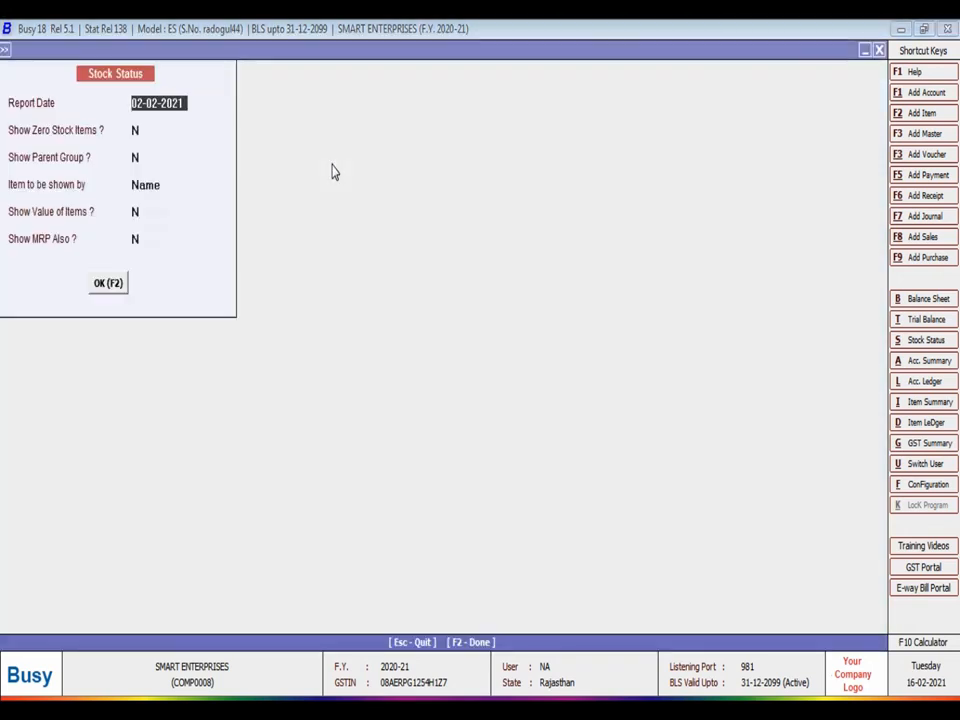
Generate the stock status report as of 02-02-2021, with items shown by Name and the value of items included
key(Return)
key(Return)
key(Return)
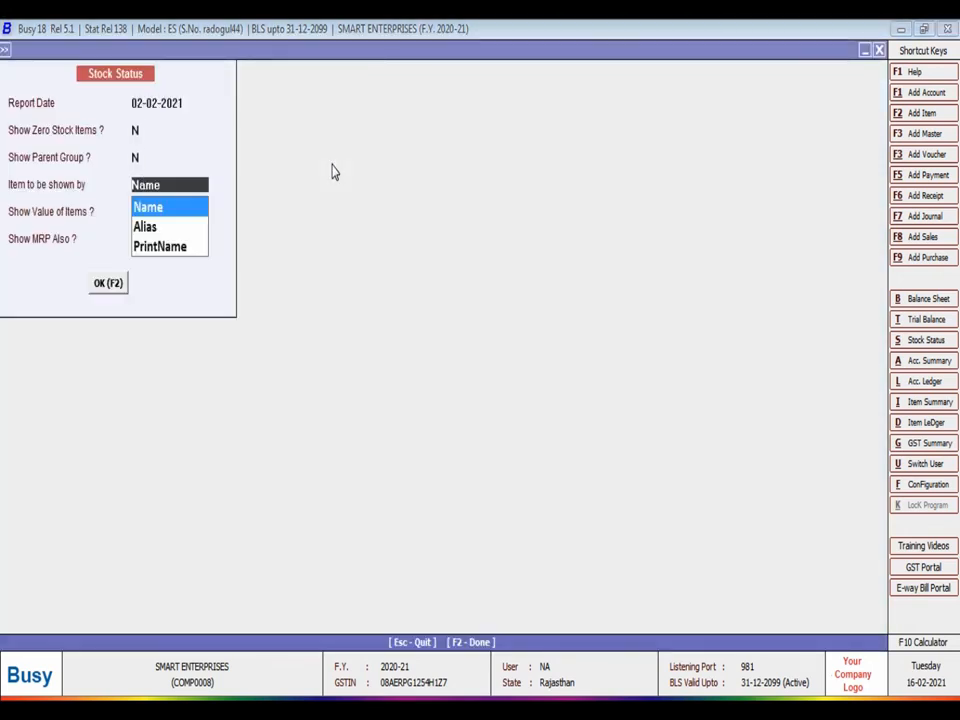
key(Return)
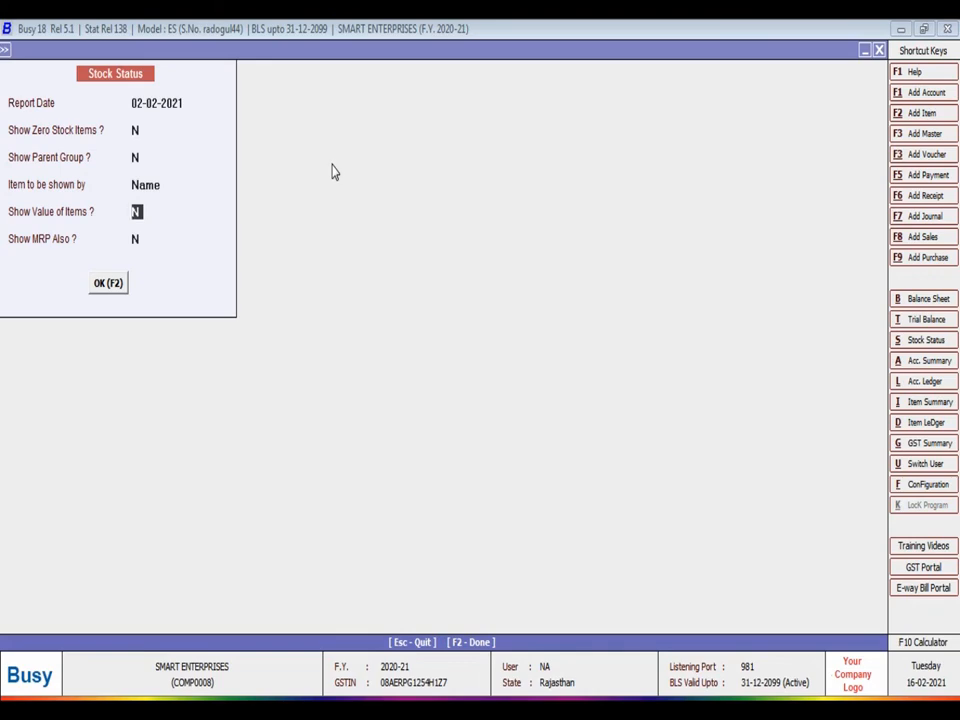
text(Y)
key(Return)
key(Return)
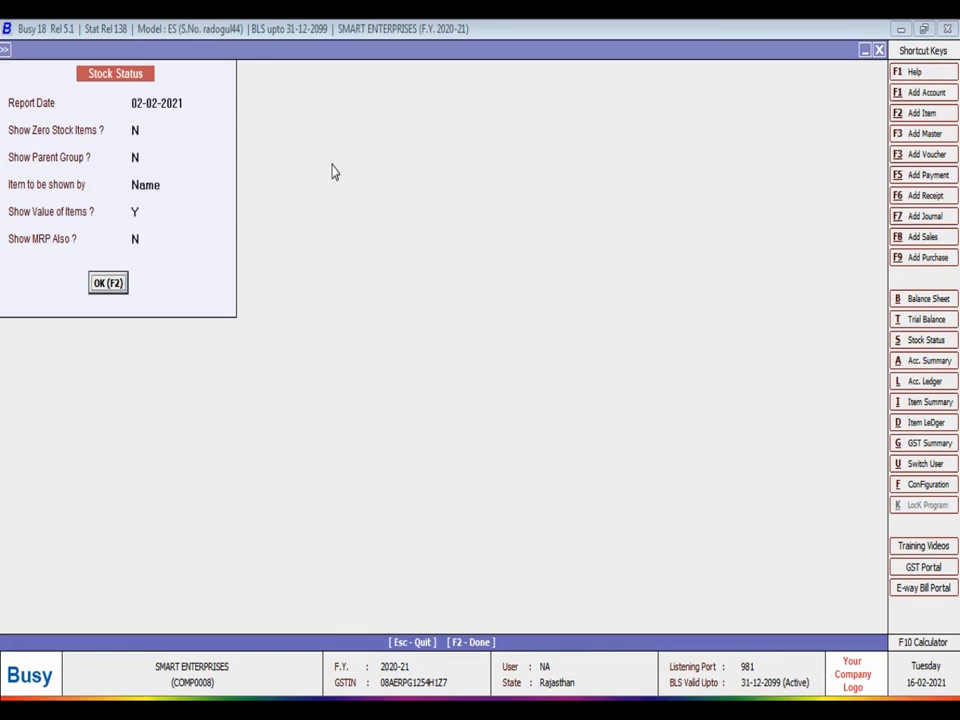
key(Return)
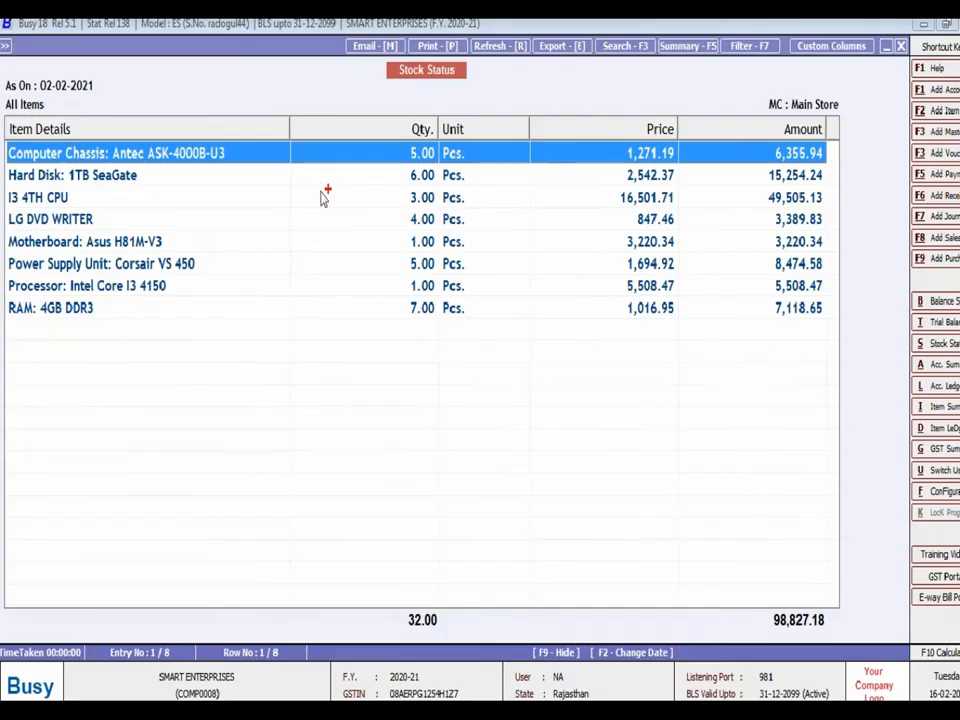
Examine the ledger of Computer Chassis: Antec ASK-4000B-U3 for its purchase and production entries, then return to the stock status
key(Return)
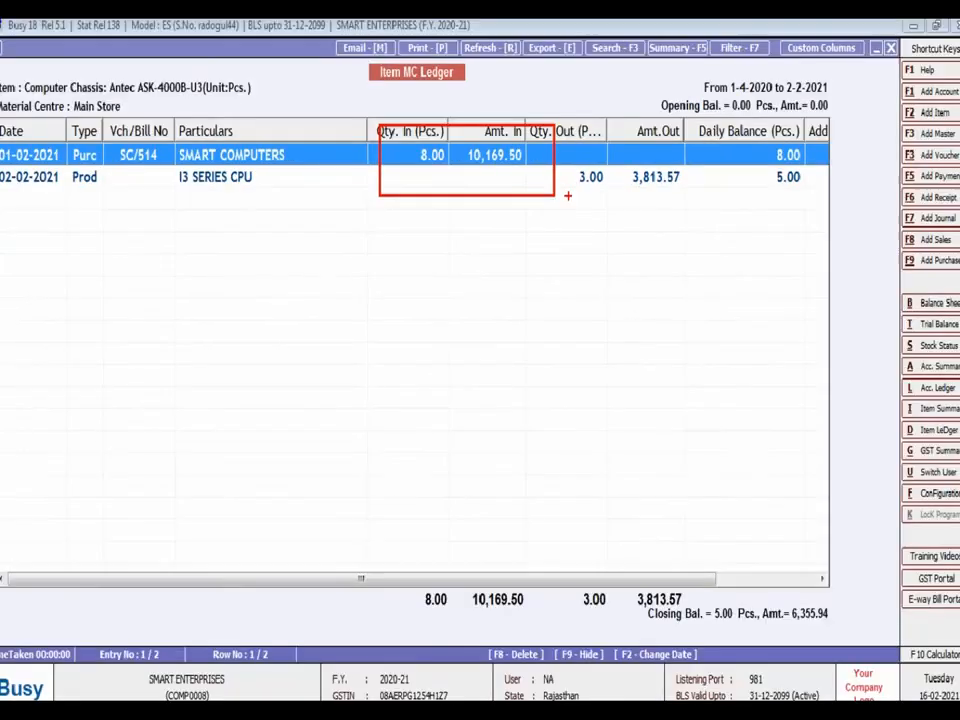
click(745, 190)
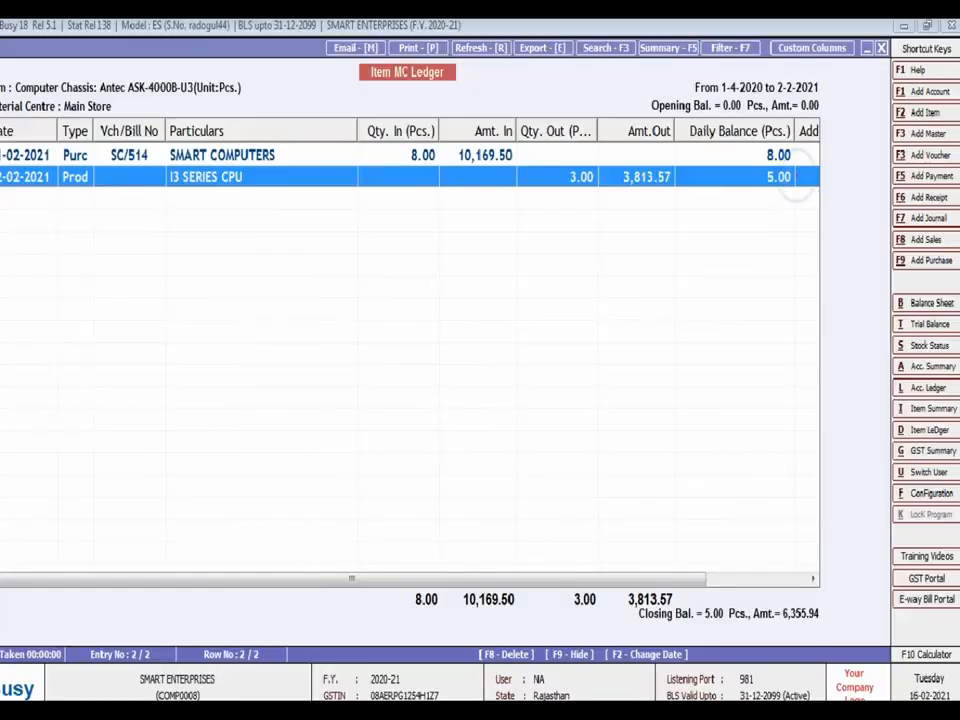
key(Escape)
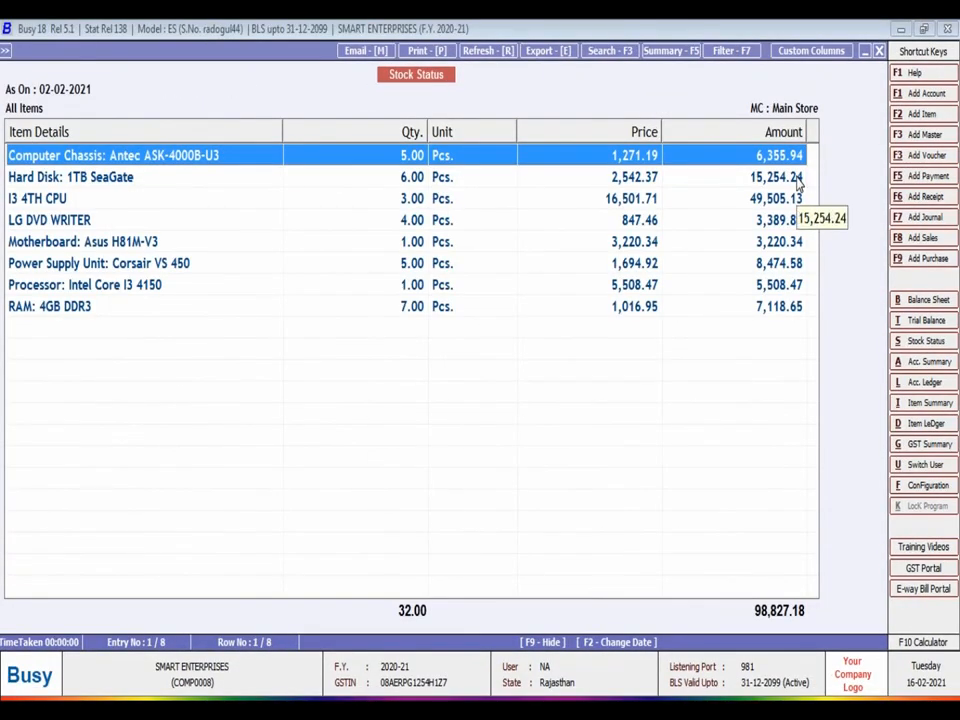
Examine the item ledger of I3 4TH CPU for its production entry, then close the stock reports
key(Down)
key(Down)
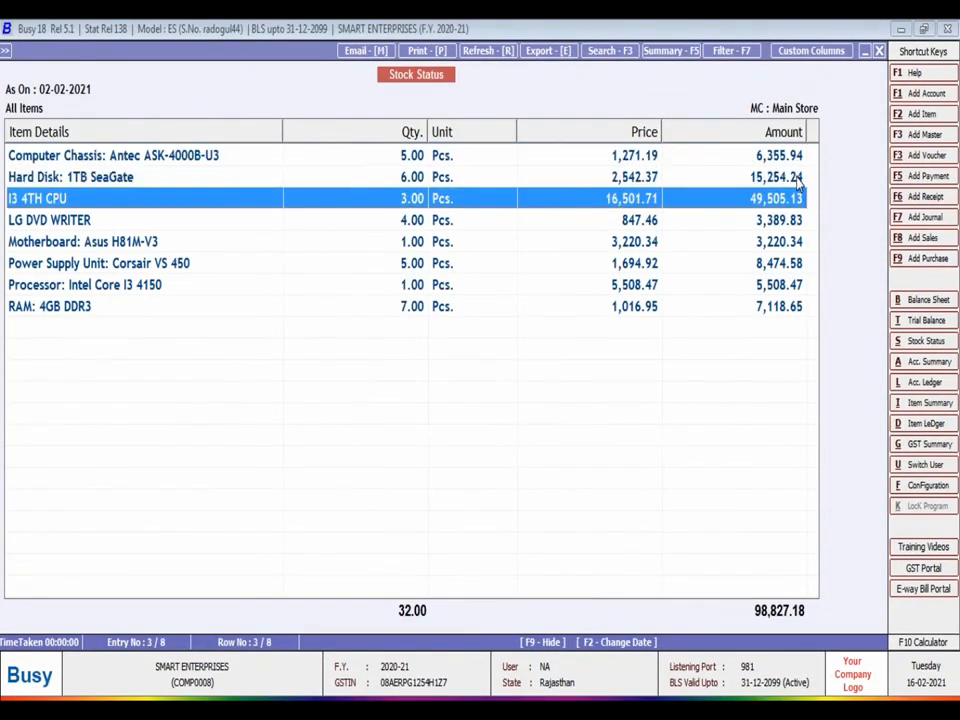
key(Return)
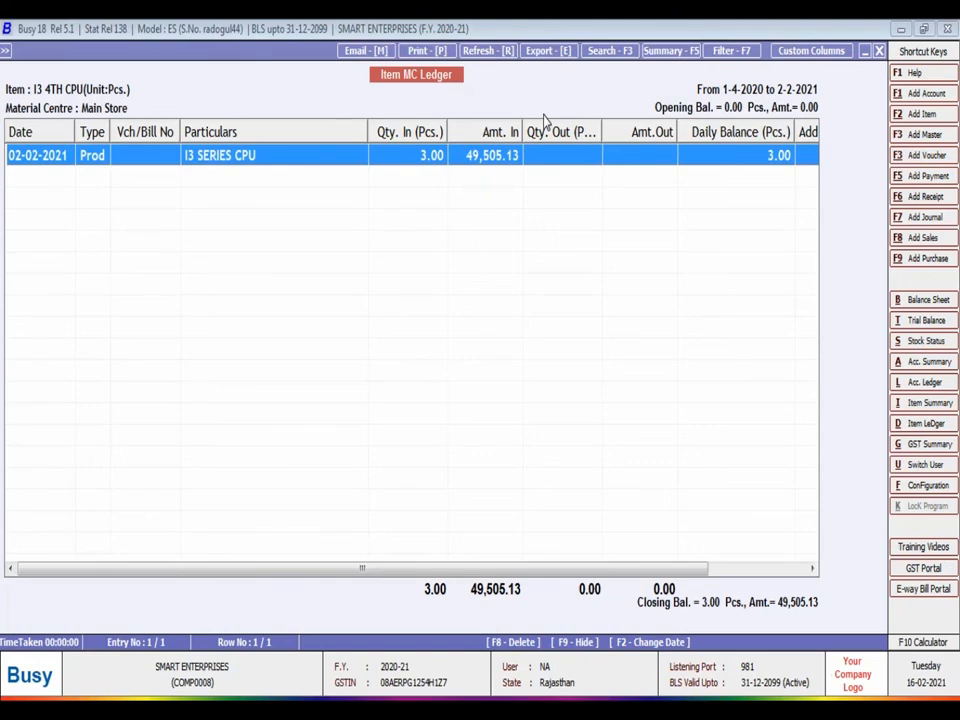
key(Escape)
key(Escape)
key(Escape)
key(Escape)
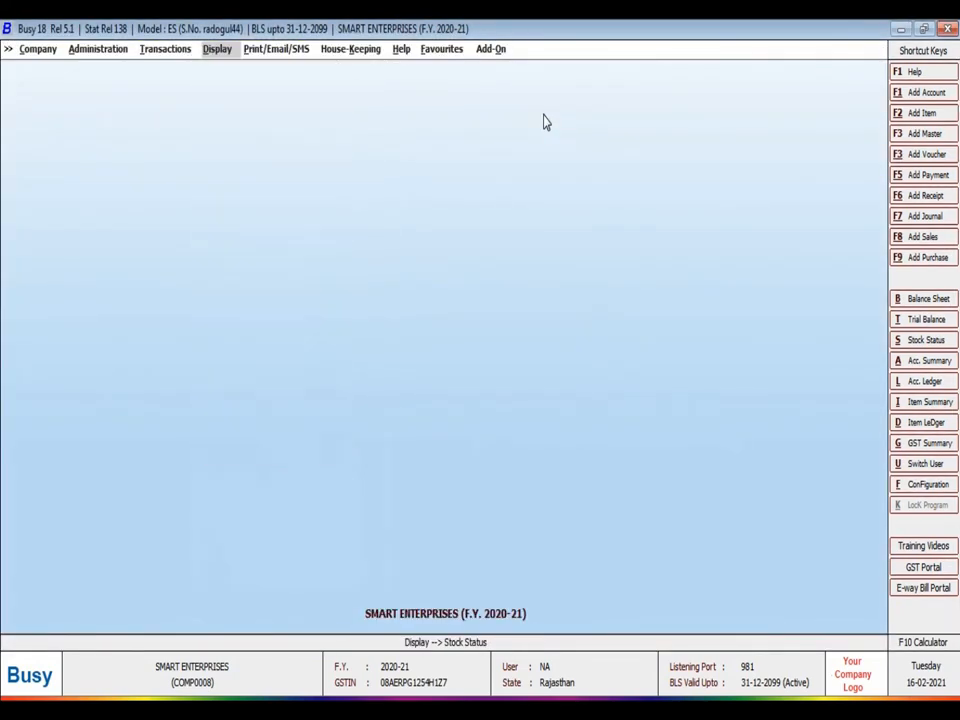
Open a blank sales voucher for adding with the series Main
key(Left)
key(Return)
key(Up)
key(Up)
key(Up)
key(Up)
key(Up)
key(Up)
key(Up)
key(Up)
key(Up)
key(Up)
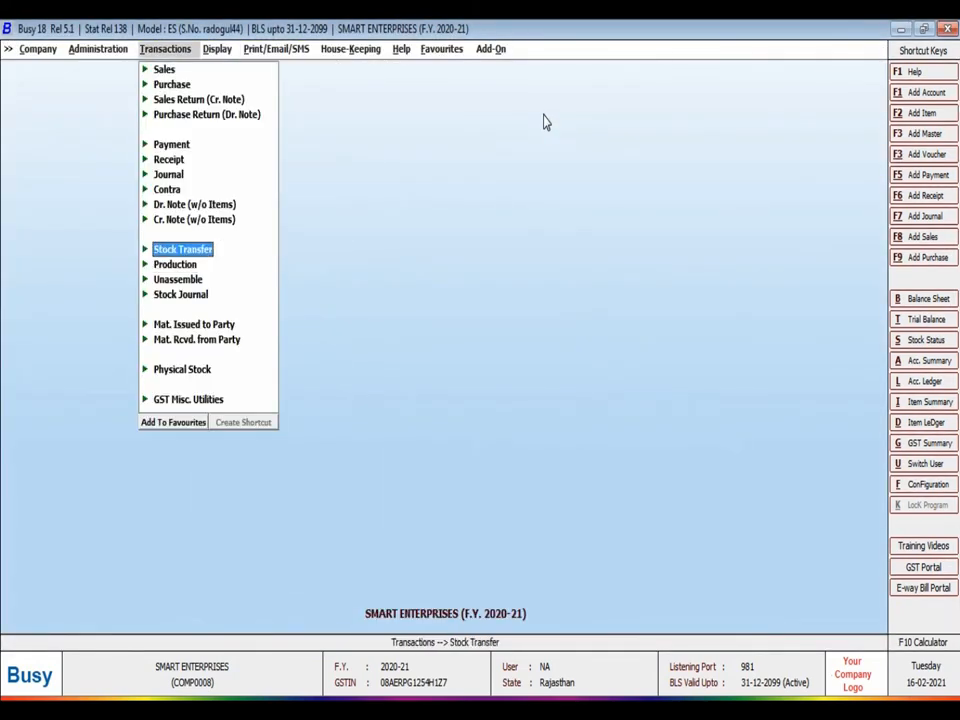
key(Up)
key(Return)
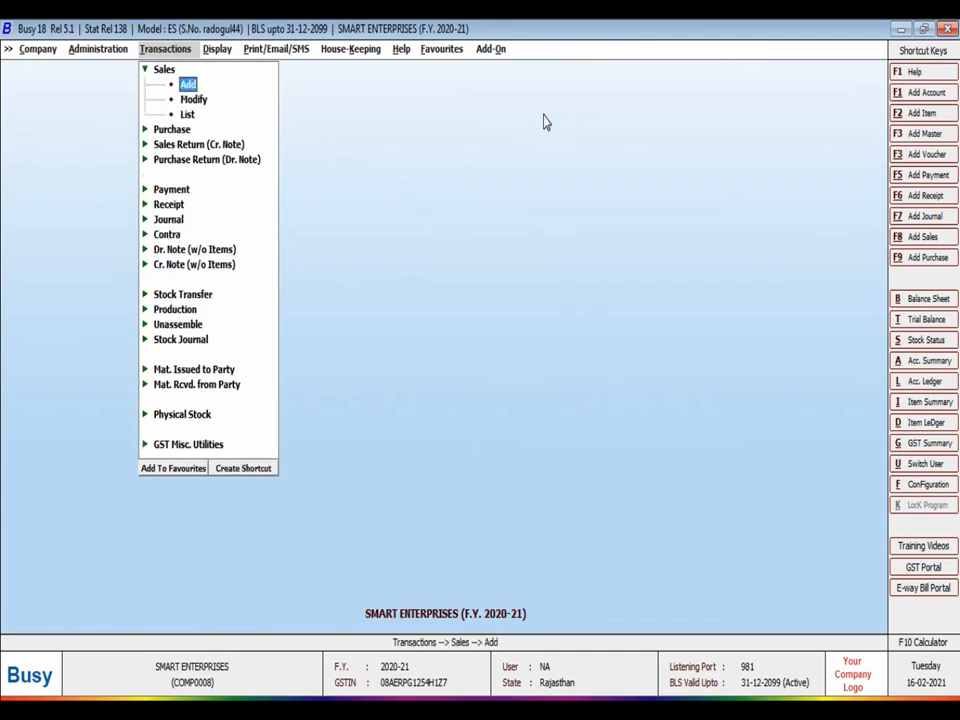
key(Return)
key(Return)
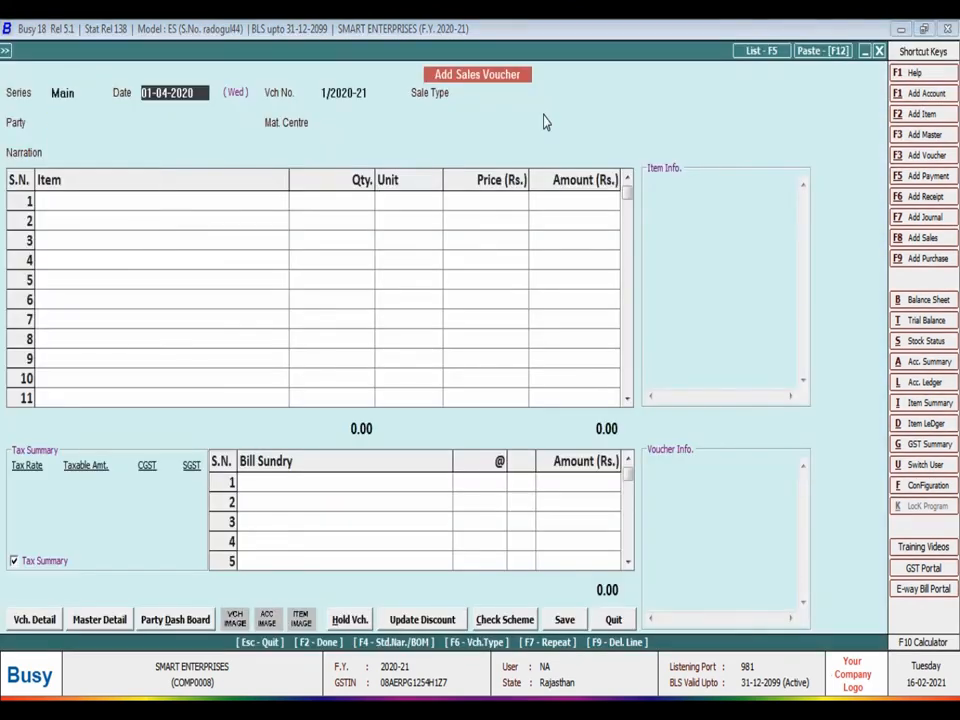
Set the sales voucher's date to 03-02-2021 and its sale type to L/GST-ItemWise
text(03-02-2021)
key(Return)
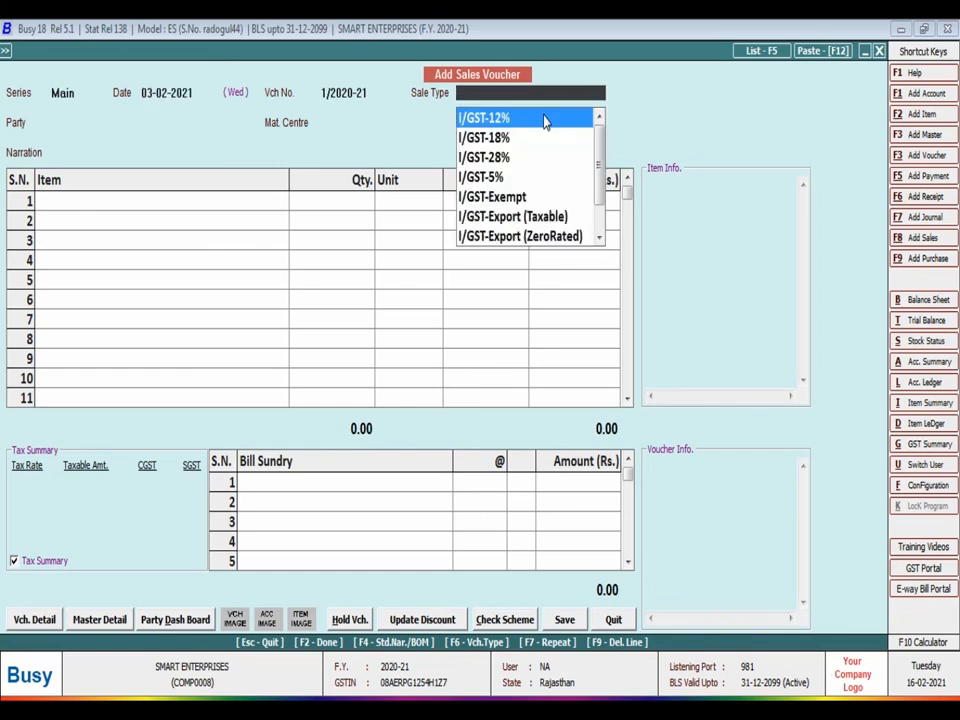
text(L)
key(Down)
key(Down)
key(Down)
key(Down)
key(Down)
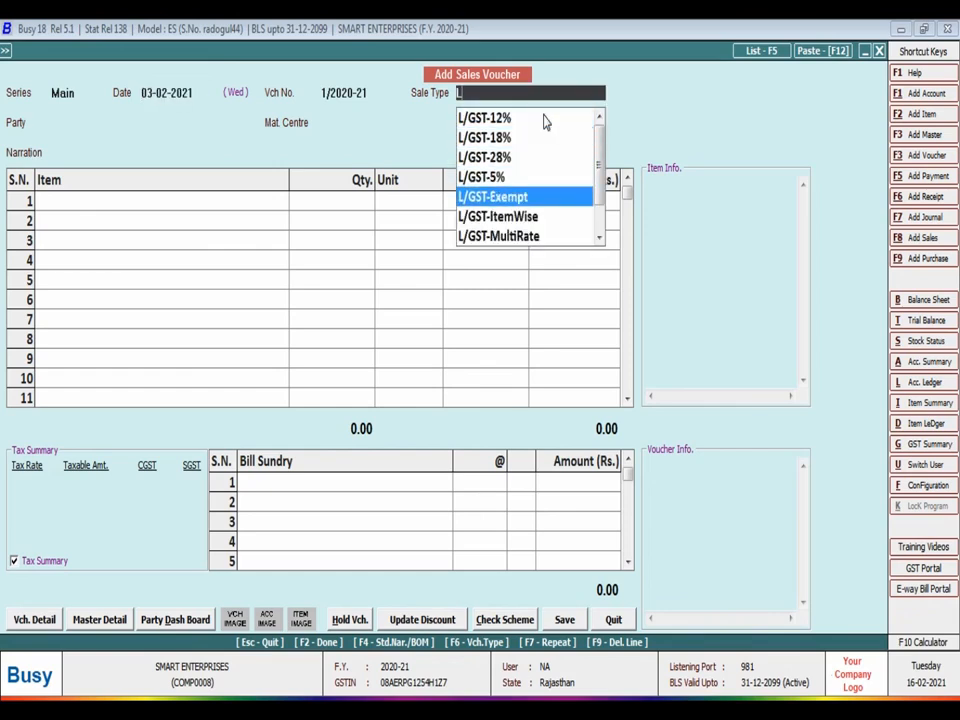
key(Return)
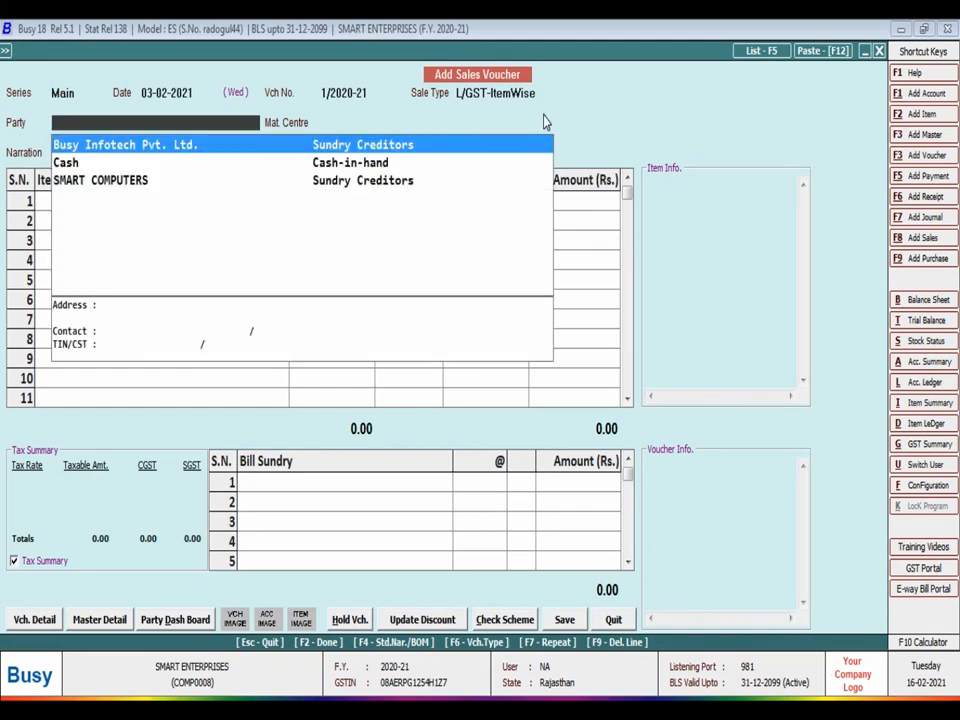
Set the sales voucher's party to Cash and its material centre to Main Store
key(Down)
key(Return)
key(Return)
key(Return)
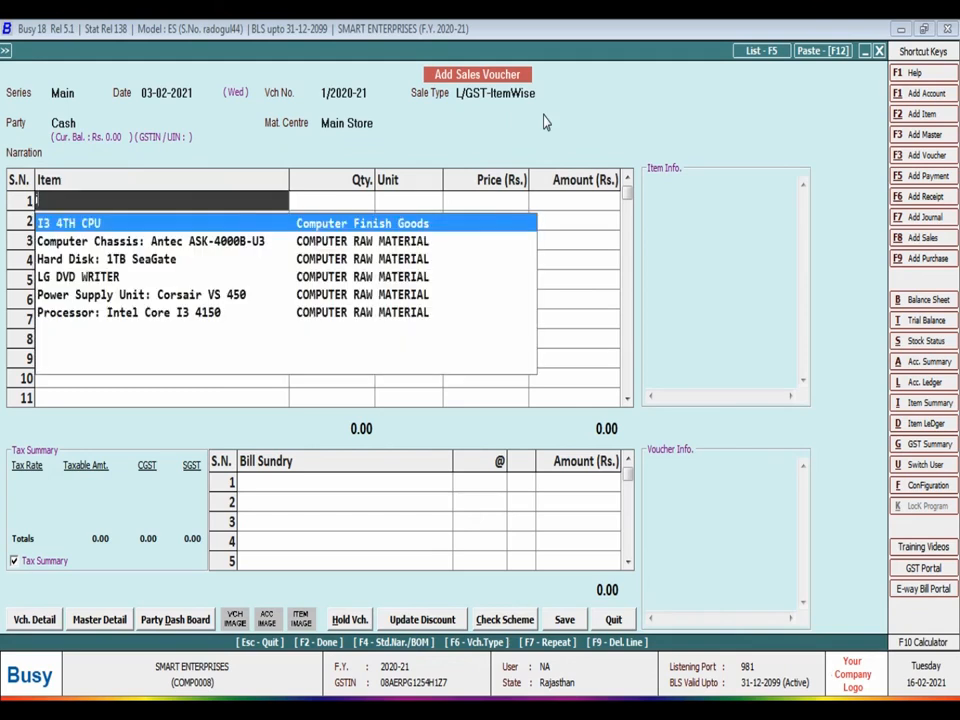
Add I3 4TH CPU as the first item of the sales voucher with a quantity of 2 Pcs
key(Return)
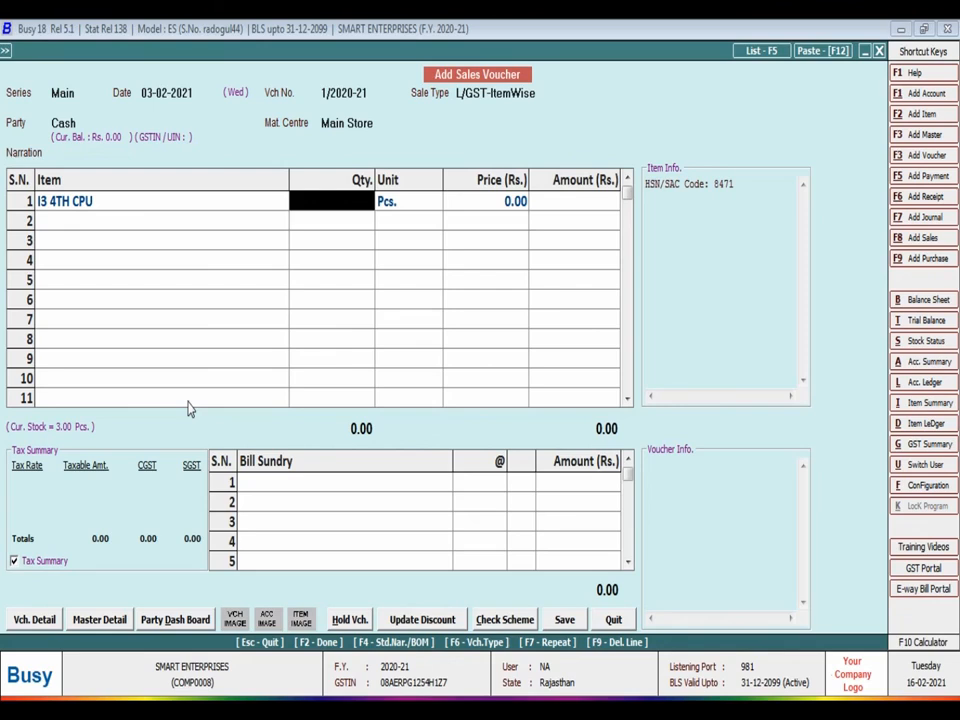
text(2)
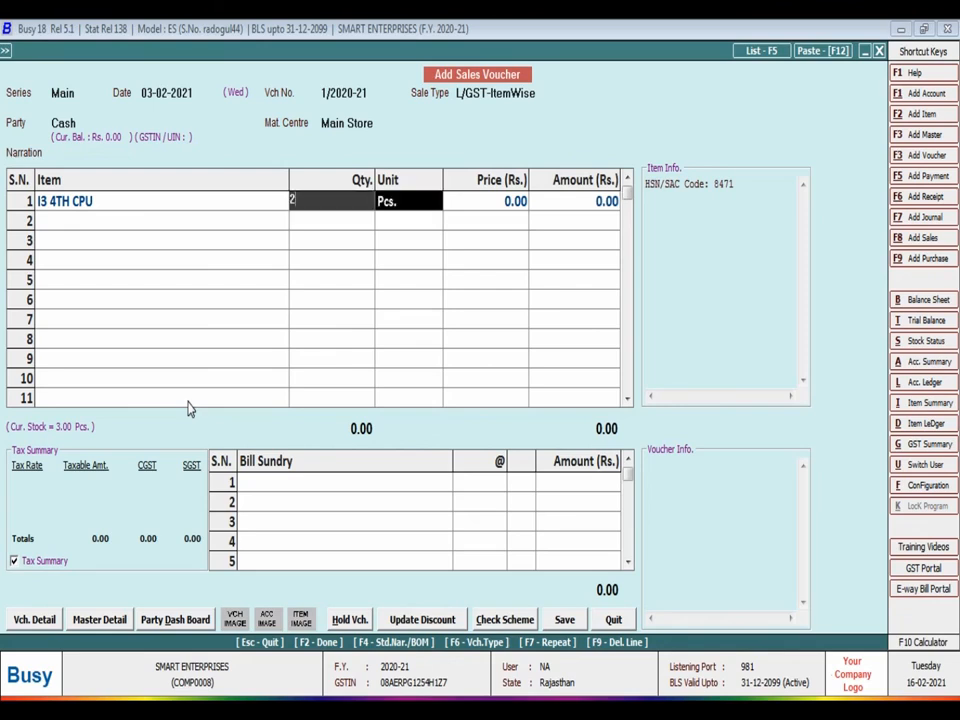
key(Return)
key(Return)
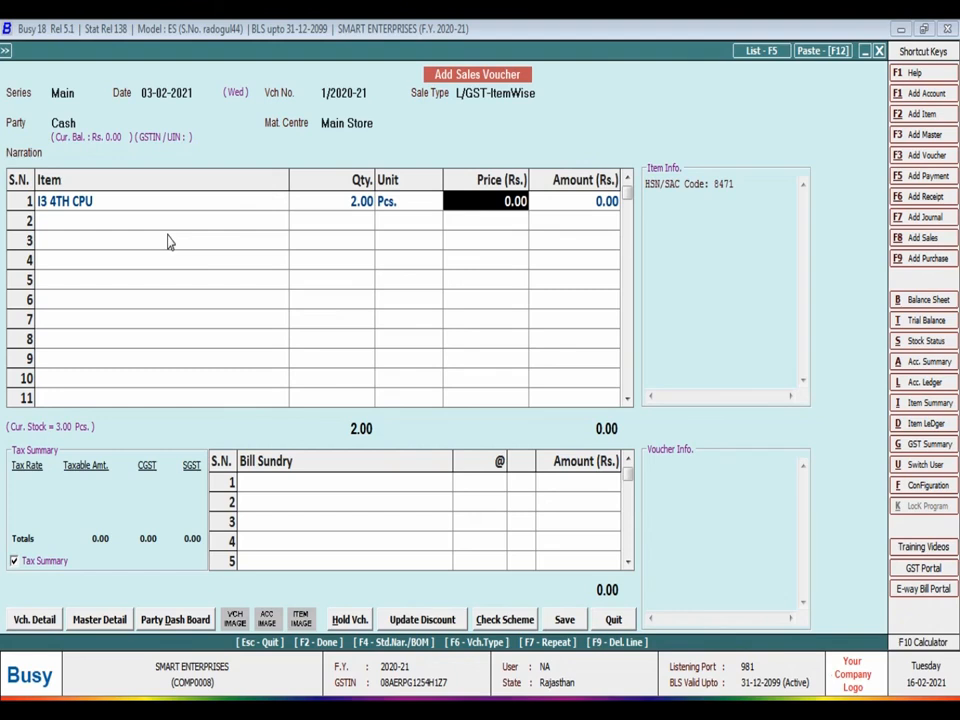
Calculate the cost per CPU by dividing 49800 by 3 in the calculator, and close the calculator
key(F10)
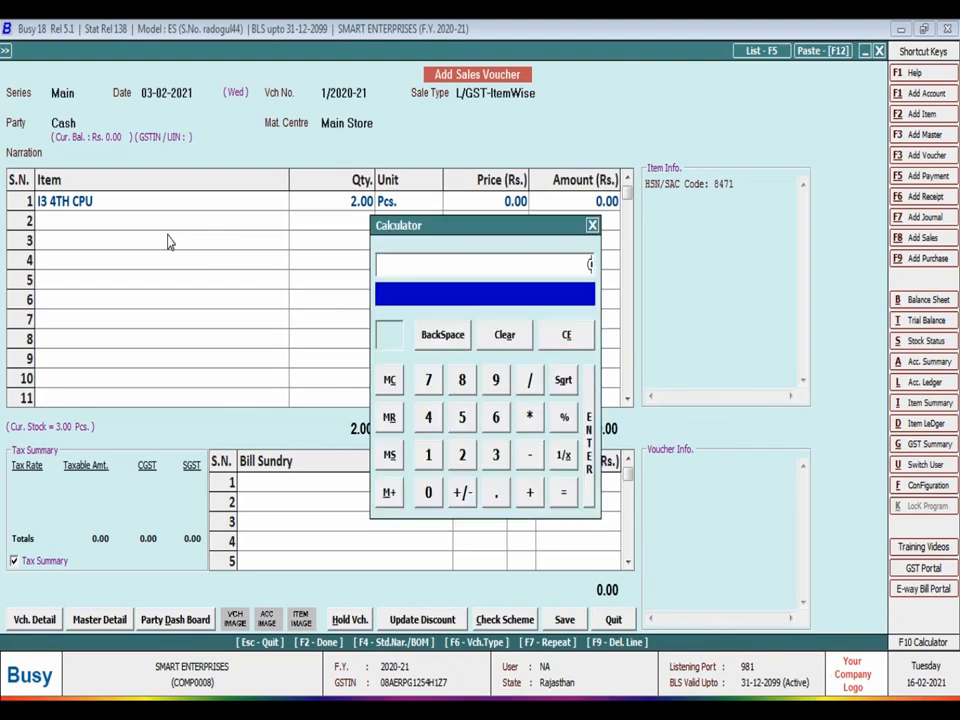
text(49800/3)
key(Return)
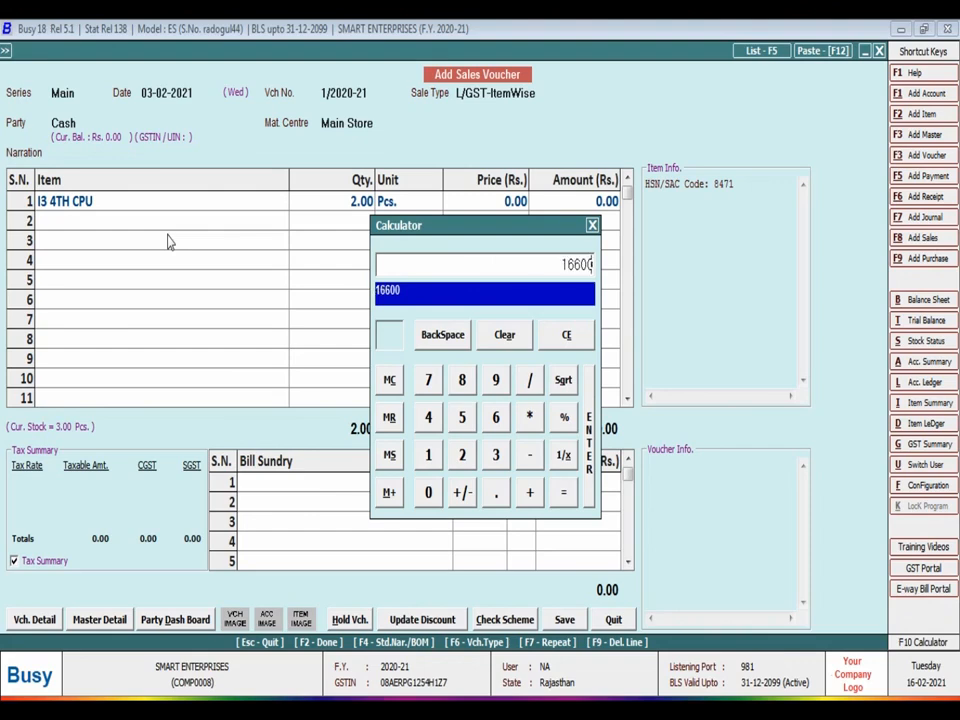
click(584, 333)
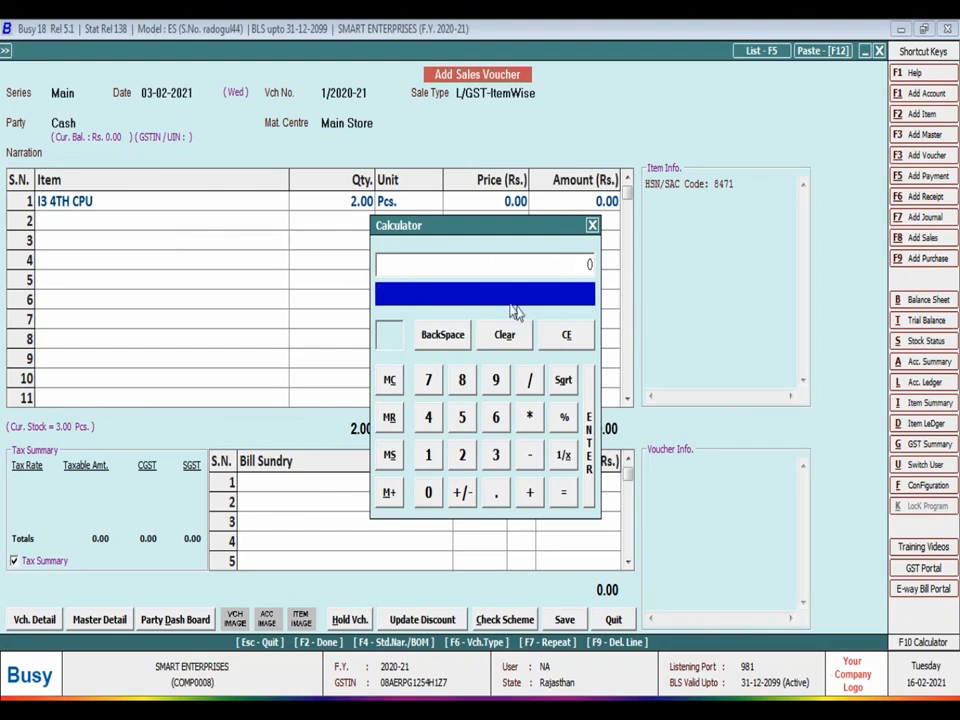
click(592, 226)
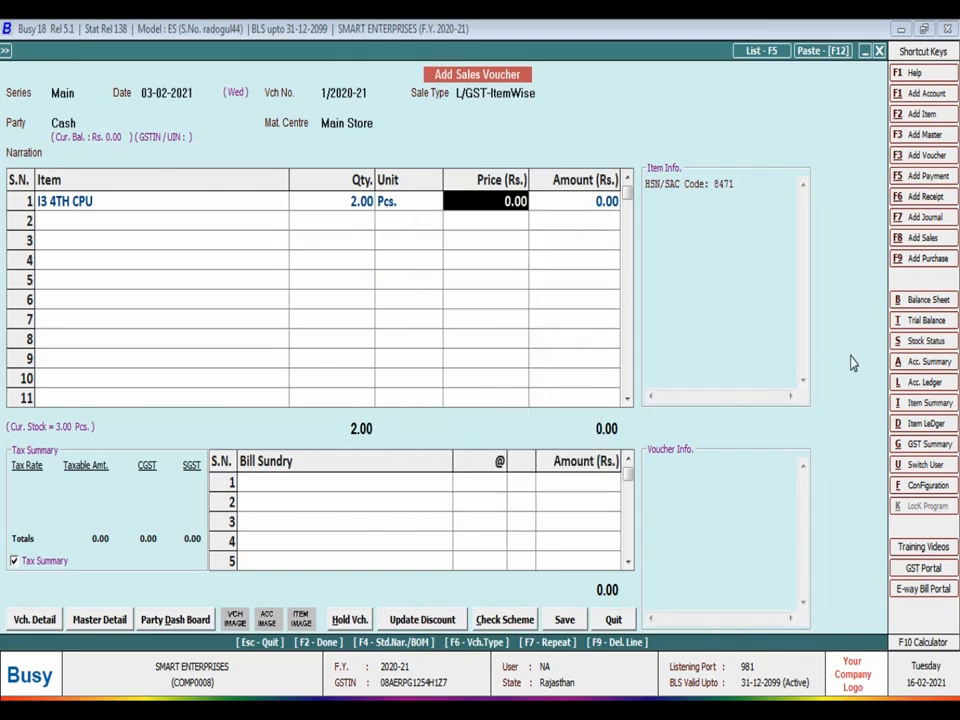
Set the I3 4TH CPU line's price to 23,000 and accept its item-wise GST
text(23000)
key(Return)
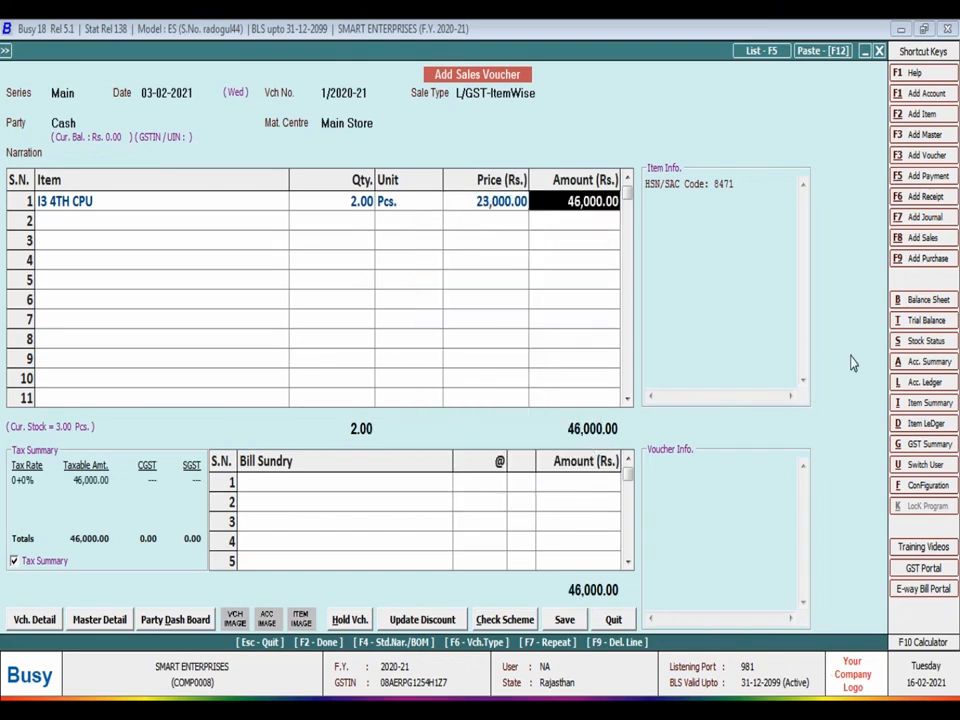
key(Return)
key(Return)
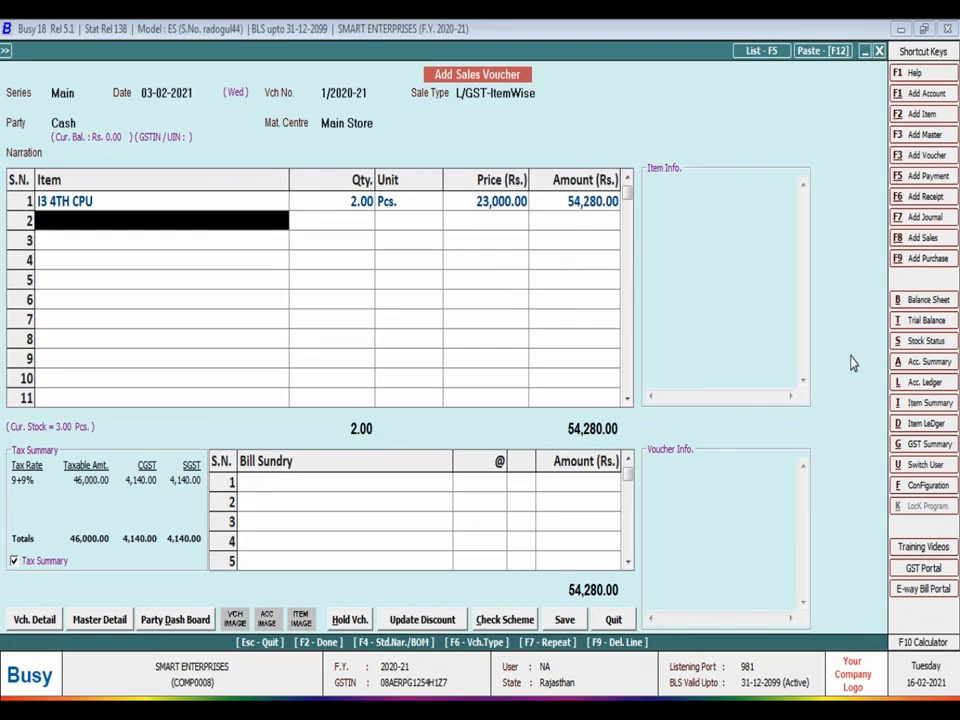
key(Return)
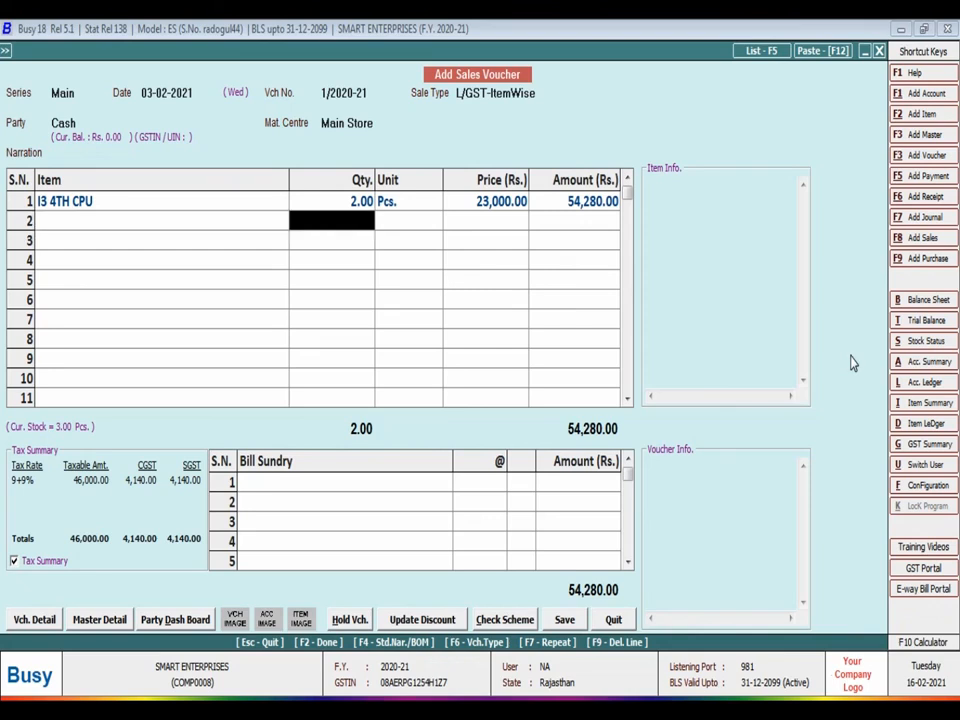
Change the I3 4TH CPU line's quantity to 1 Pcs, accept its item-wise GST again and finish the item list
key(Up)
text(1)
key(Return)
key(Return)
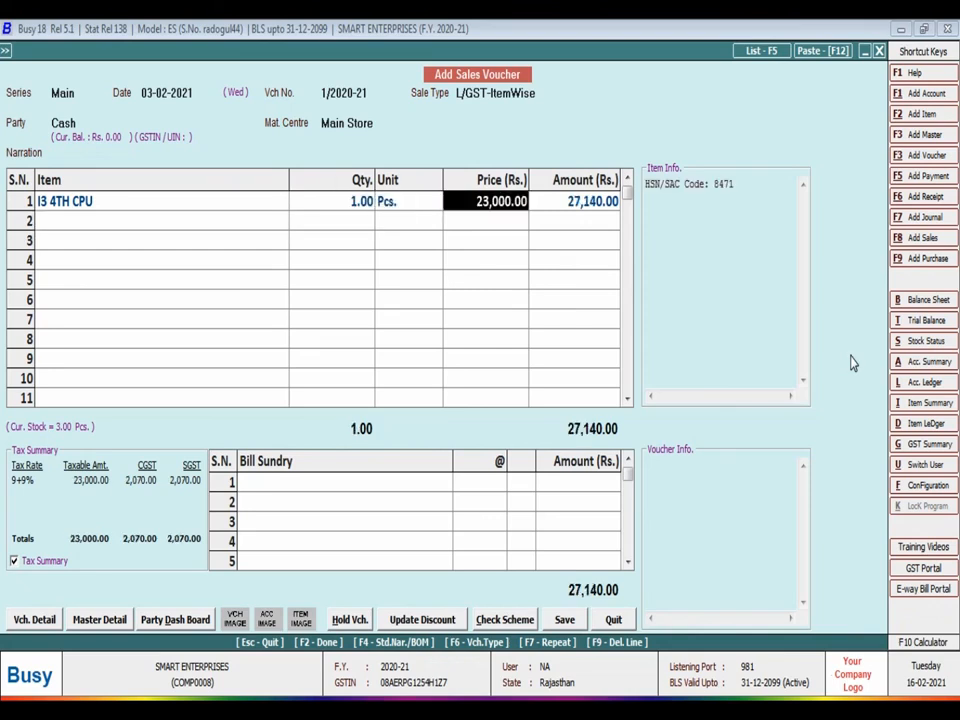
key(Return)
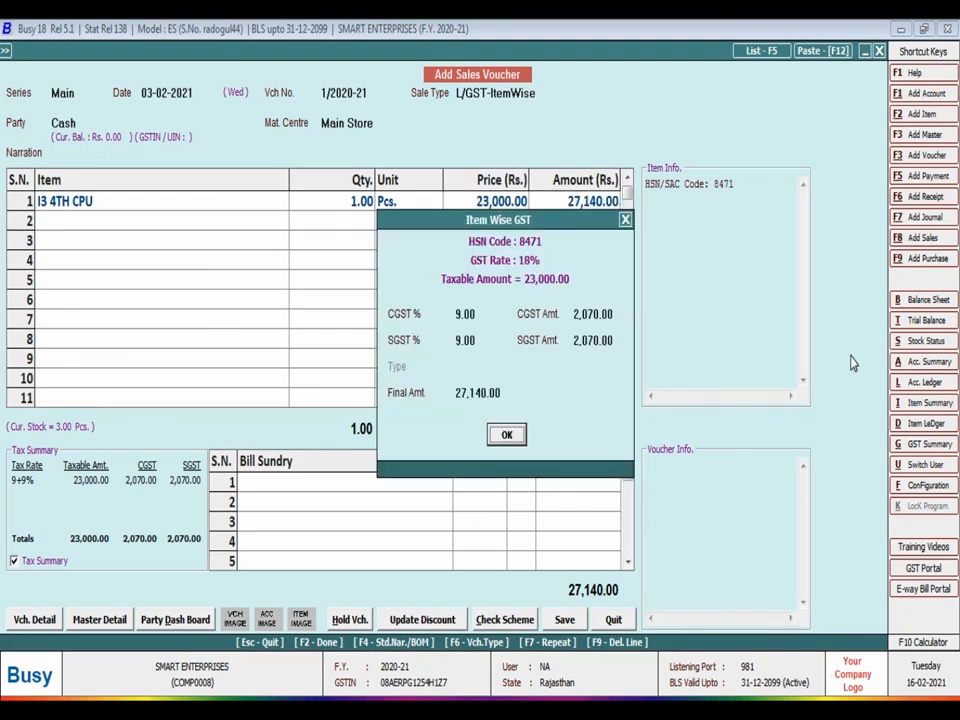
key(Return)
key(Return)
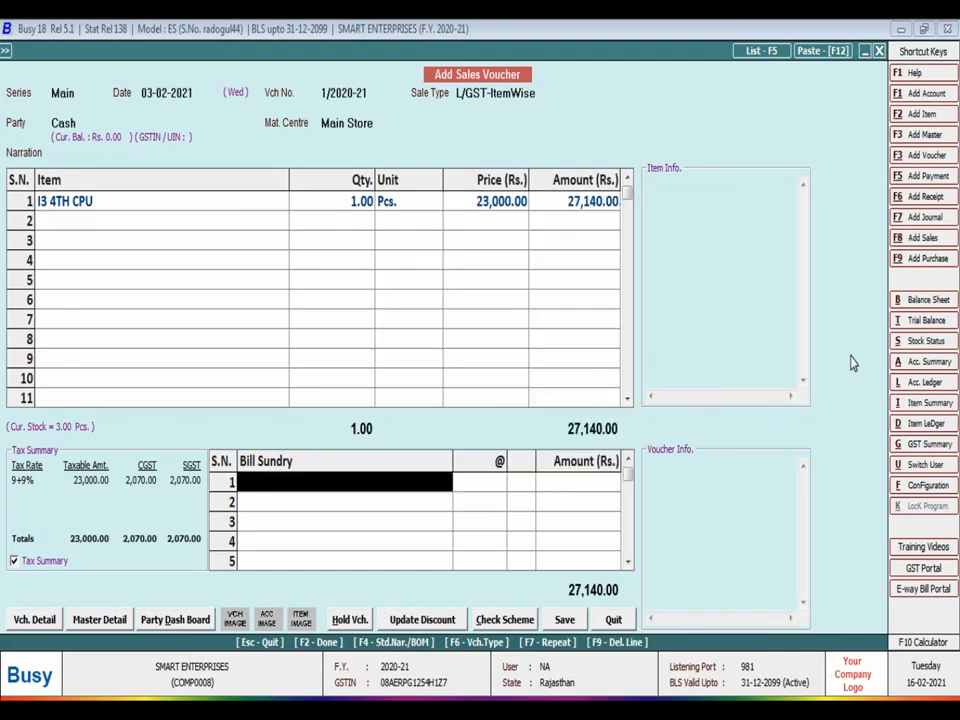
key(space)
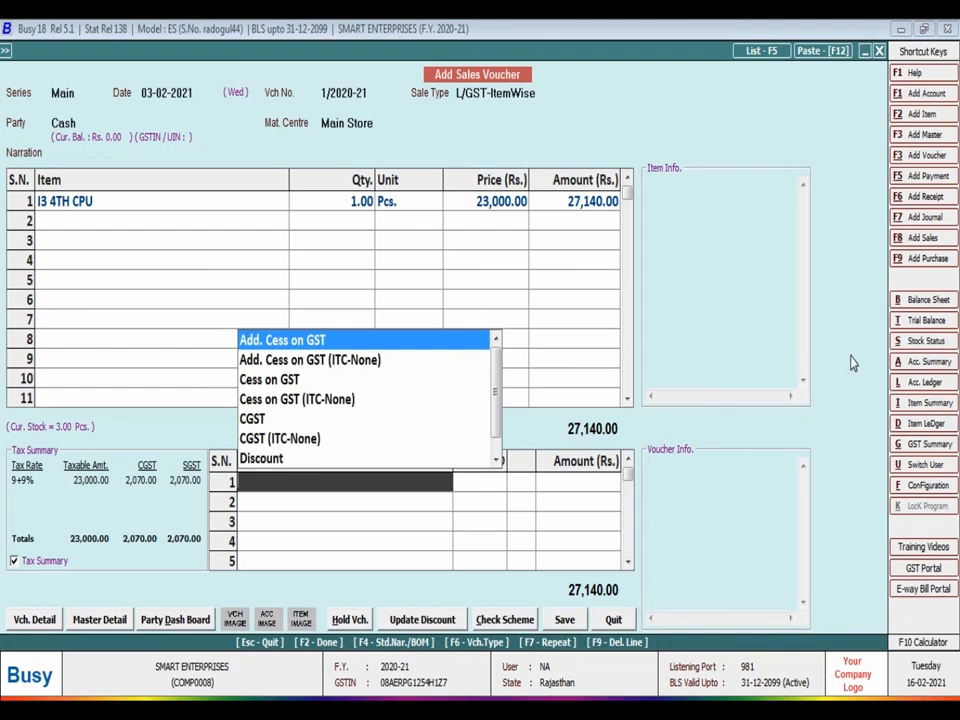
key(Return)
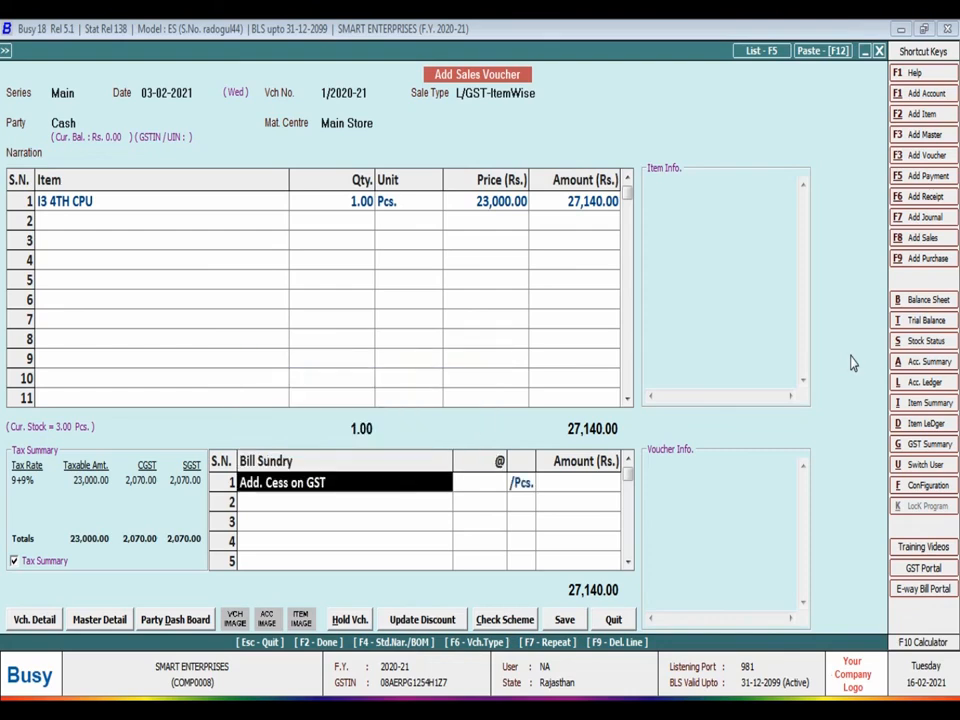
key(F2)
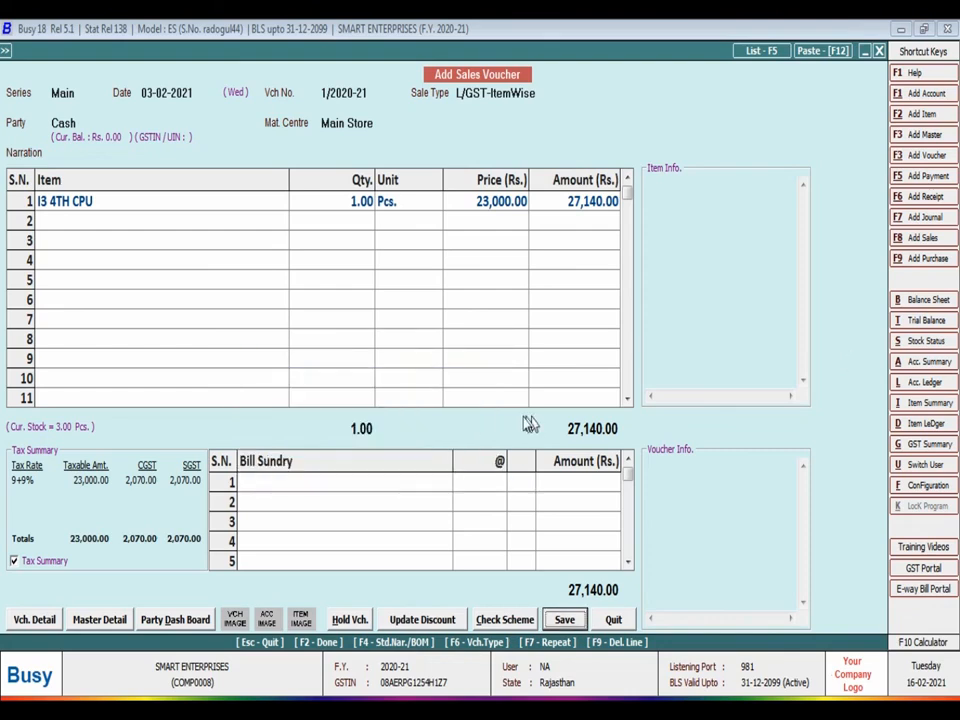
Save the sales voucher with SRI TRANSPORT as the transporter, decline printing the invoice, and leave voucher entry
click(565, 620)
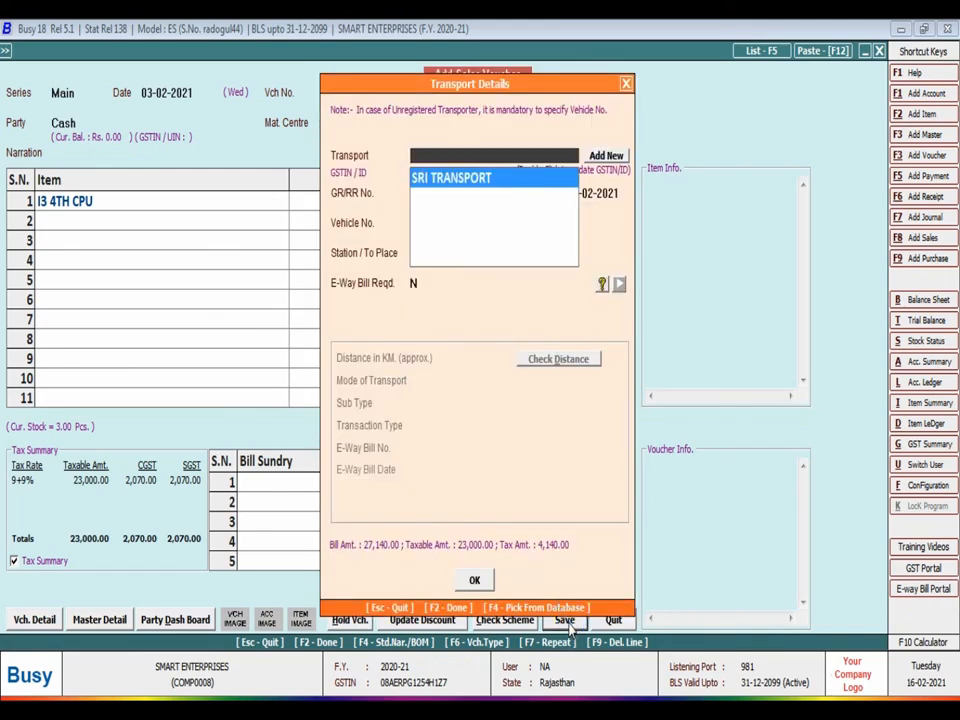
key(Return)
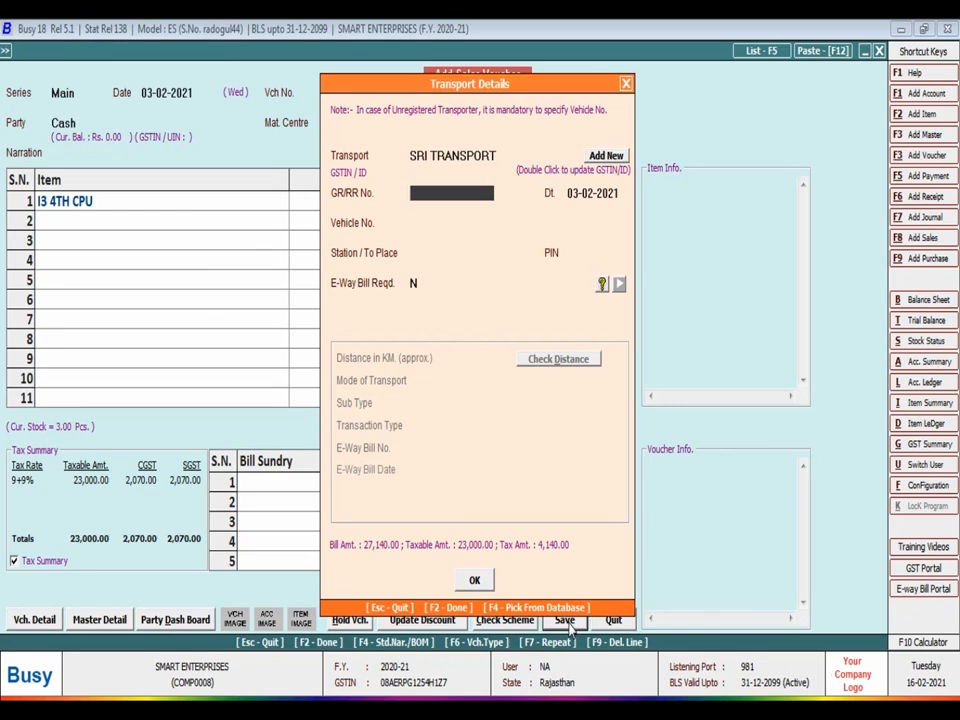
key(F2)
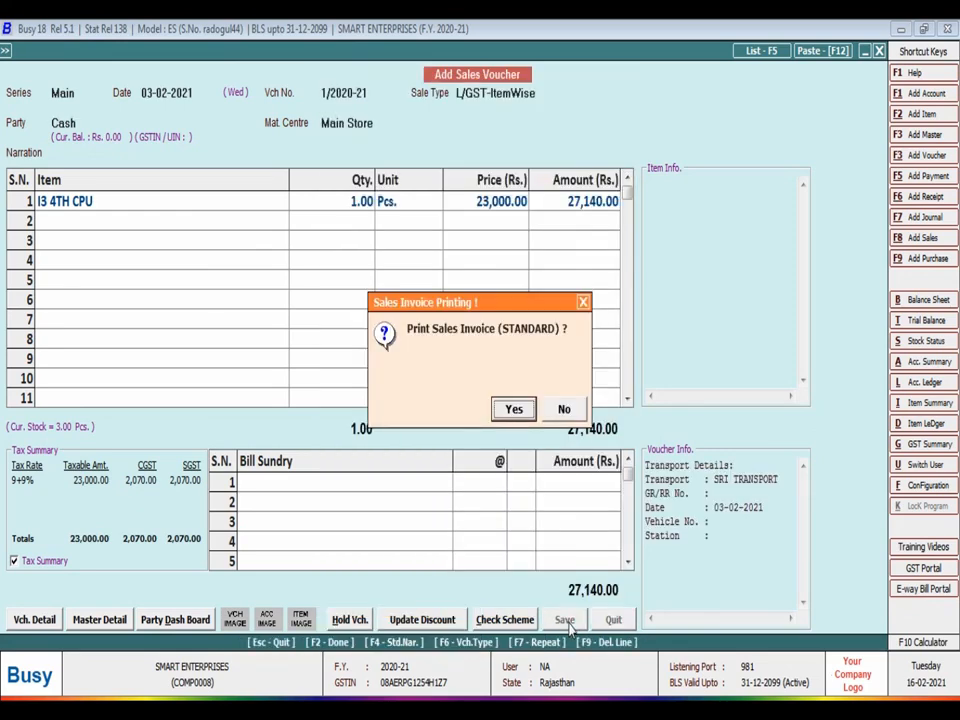
key(Right)
key(Return)
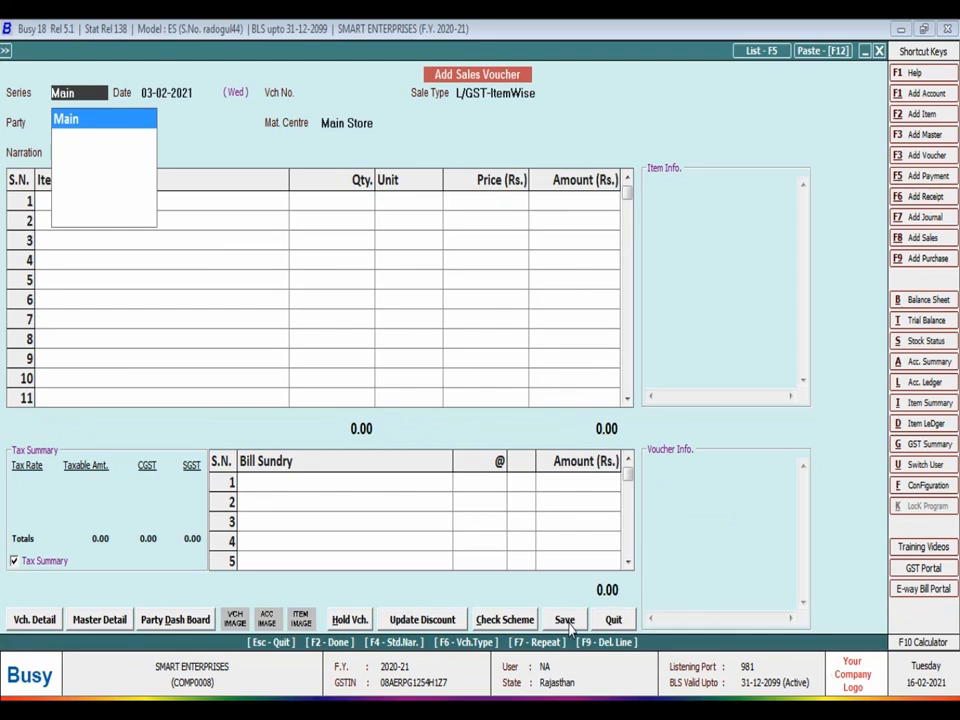
key(Escape)
key(Escape)
key(Escape)
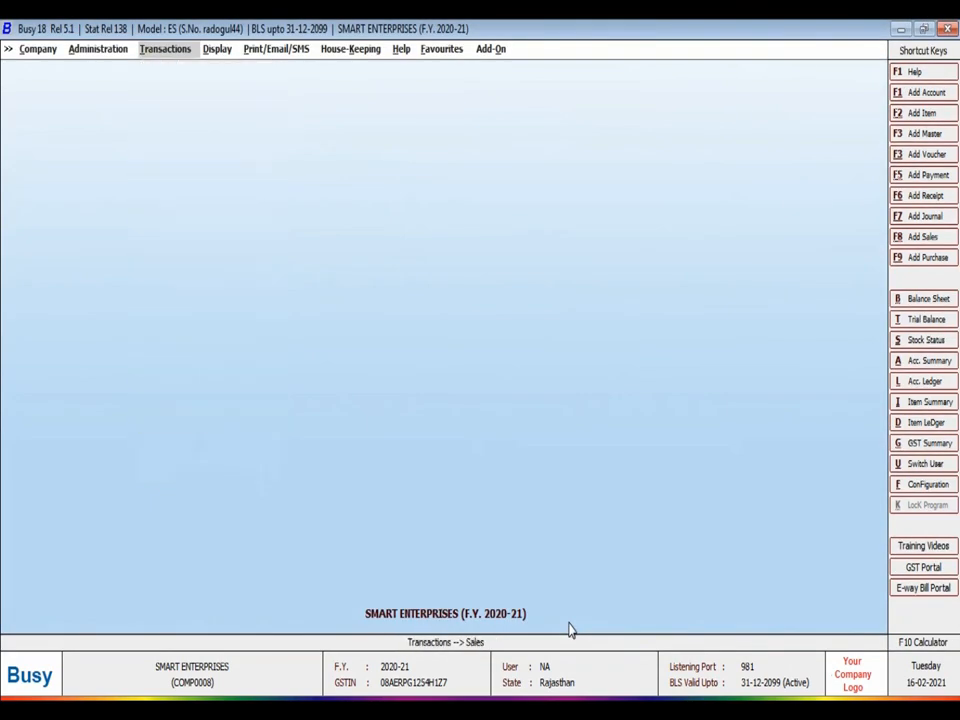
Display the stock status of all groups at the end of 03-02-2021, by item name and without item values
key(Right)
key(s)
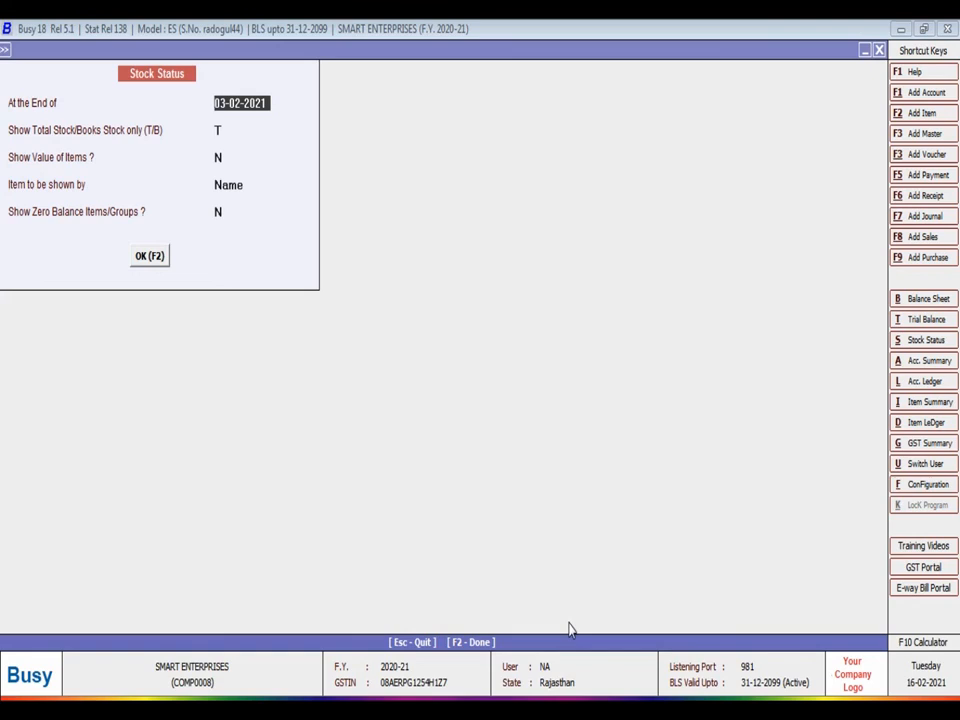
key(Return)
key(Return)
key(Return)
key(Return)
key(Return)
key(Return)
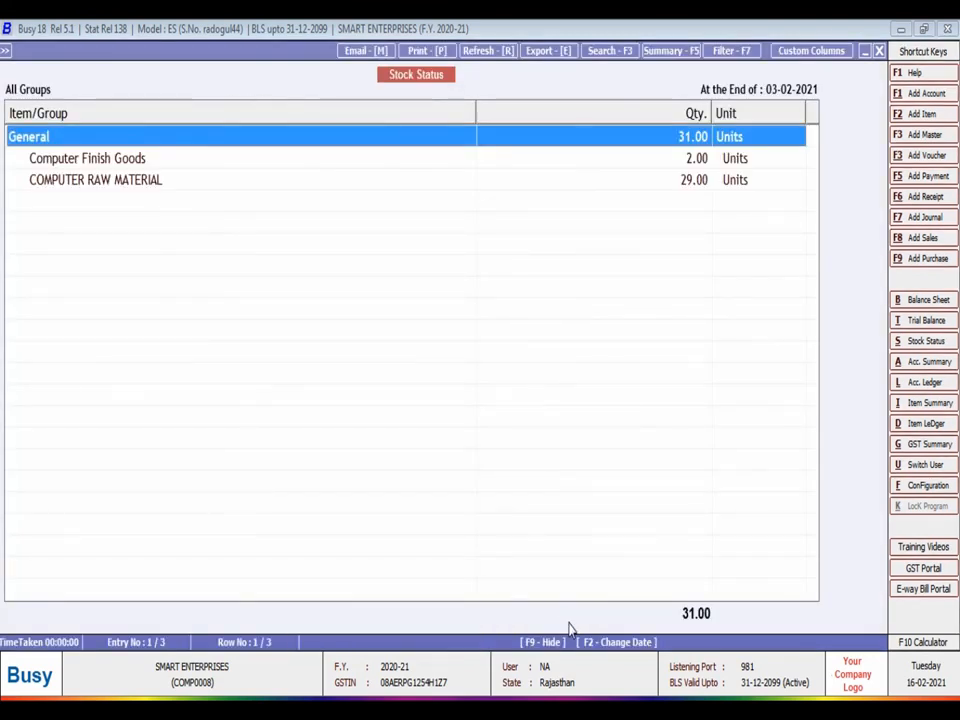
Drill into the Computer Finish Goods group and open the monthly inventory summary of I3 4TH CPU
key(Down)
key(Down)
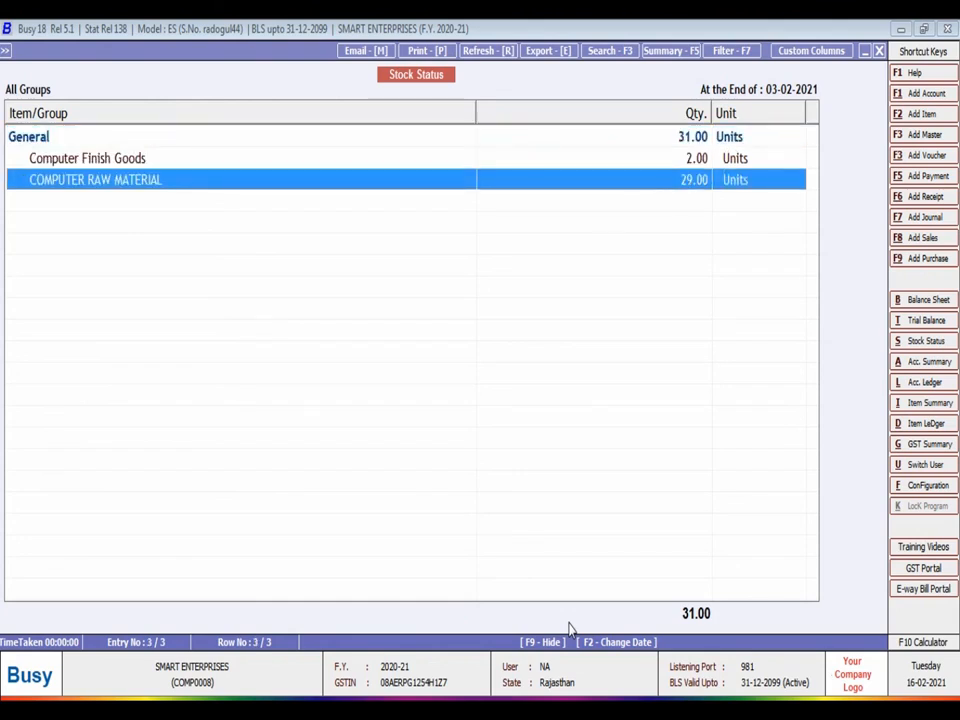
key(Up)
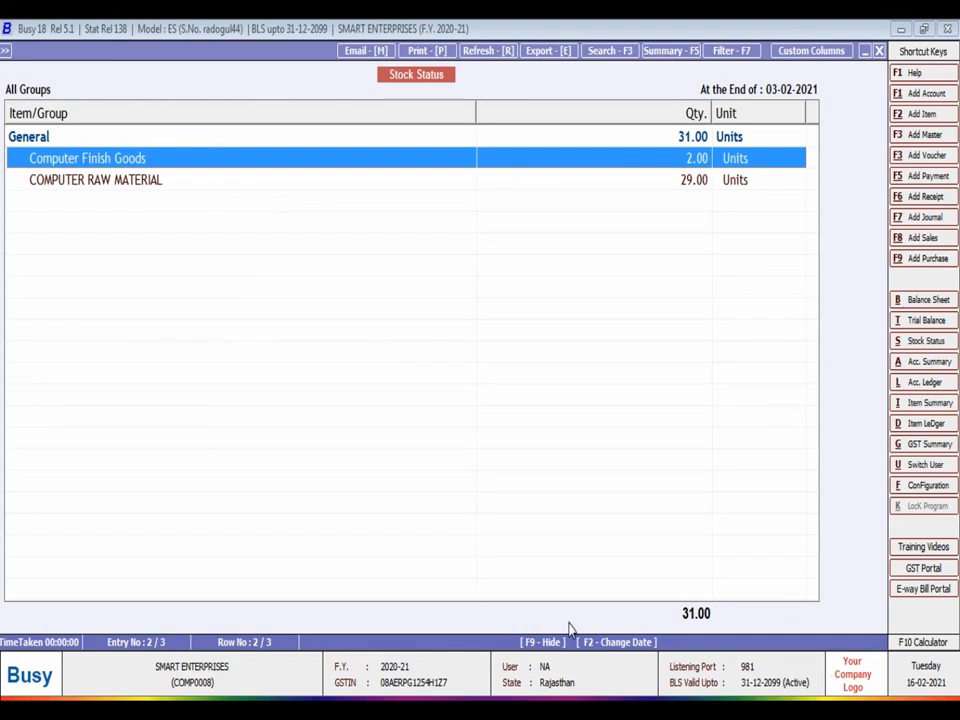
key(Return)
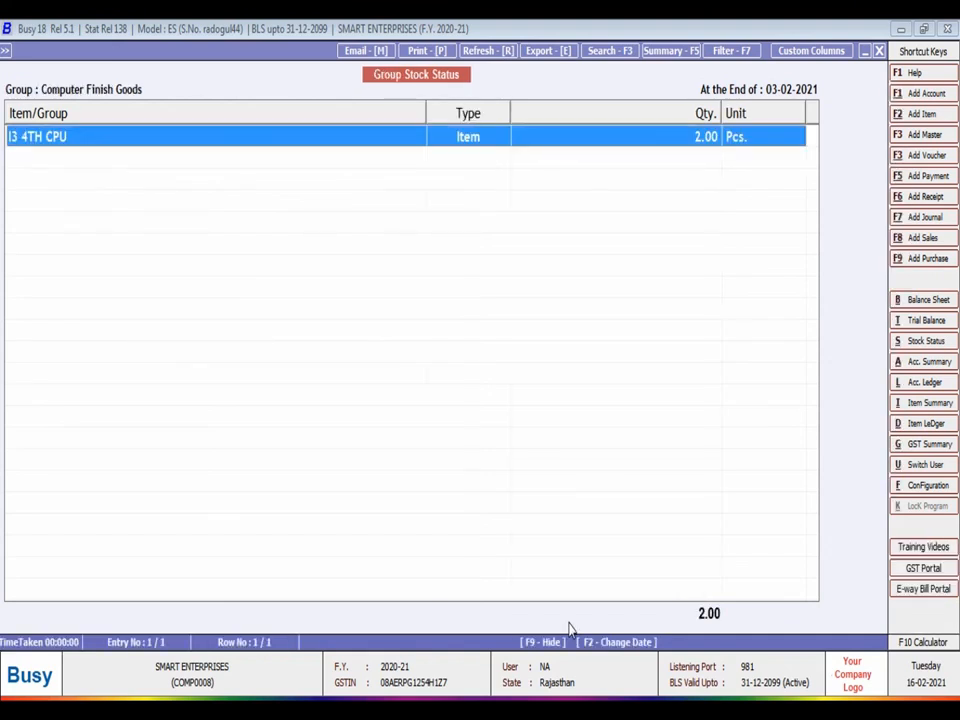
key(Return)
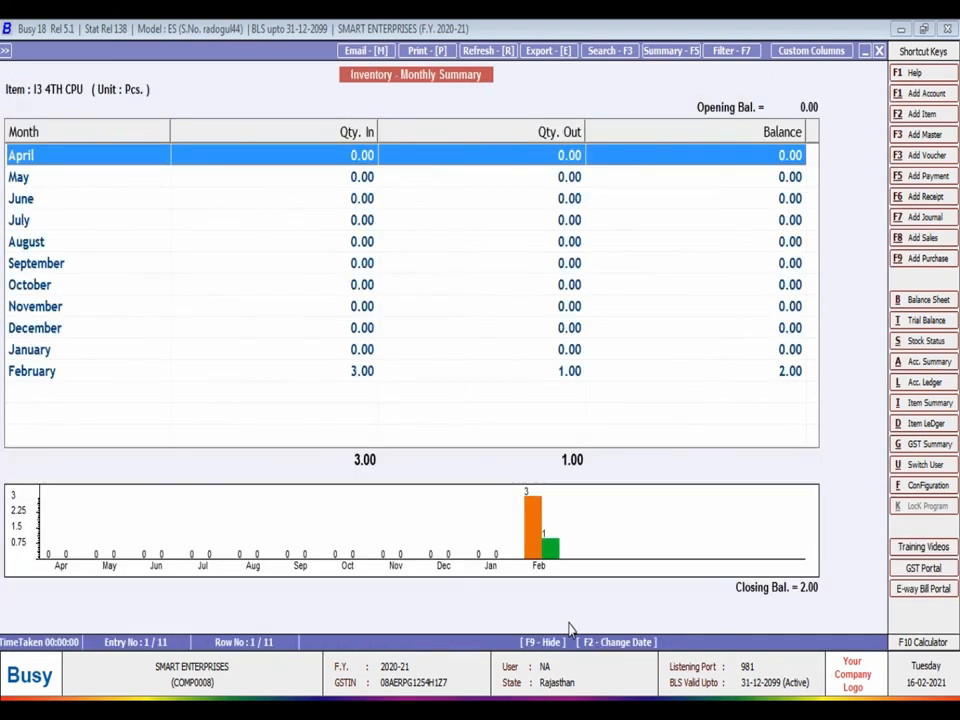
Examine the cash sale entry in I3 4TH CPU's February stock ledger, and return to the group stock status
key(Down)
key(Down)
key(Down)
key(Down)
key(Down)
key(Down)
key(Down)
key(Down)
key(Down)
key(Down)
key(Return)
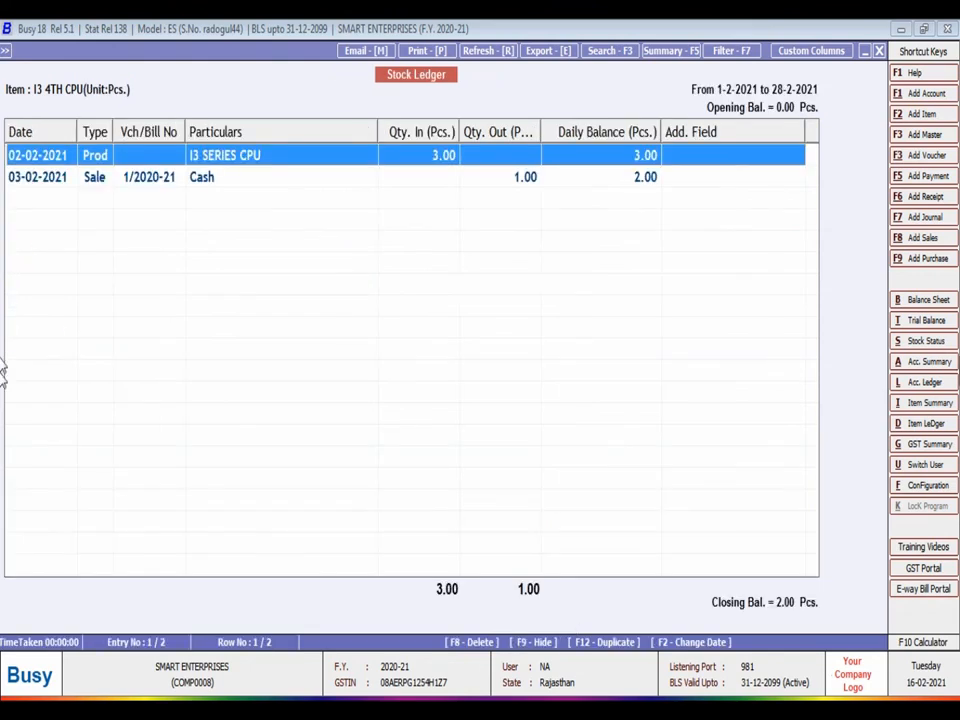
click(525, 178)
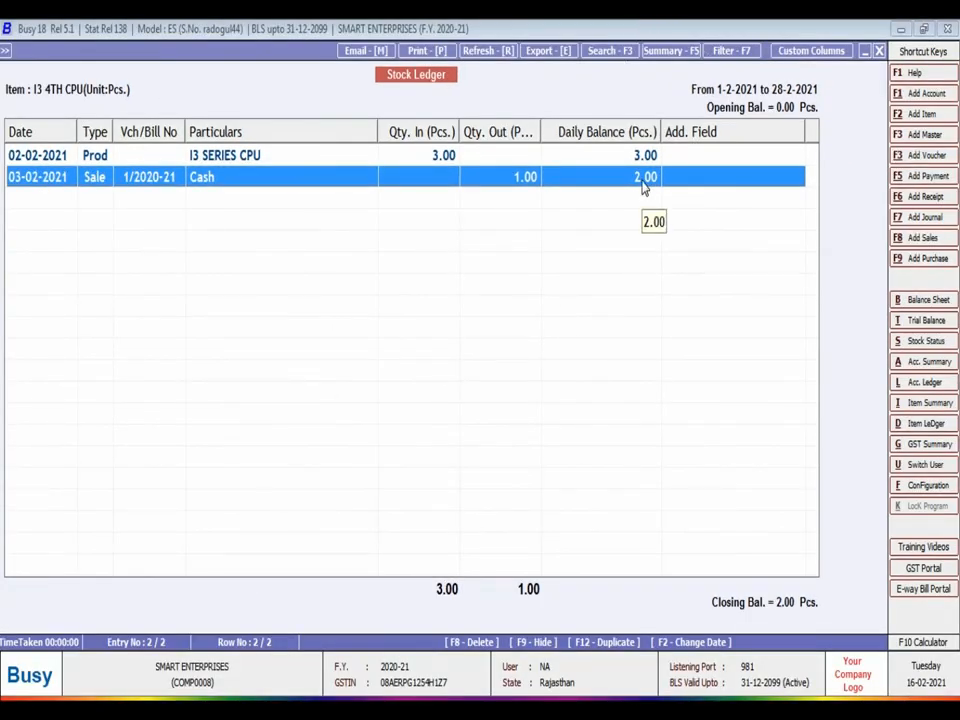
key(Escape)
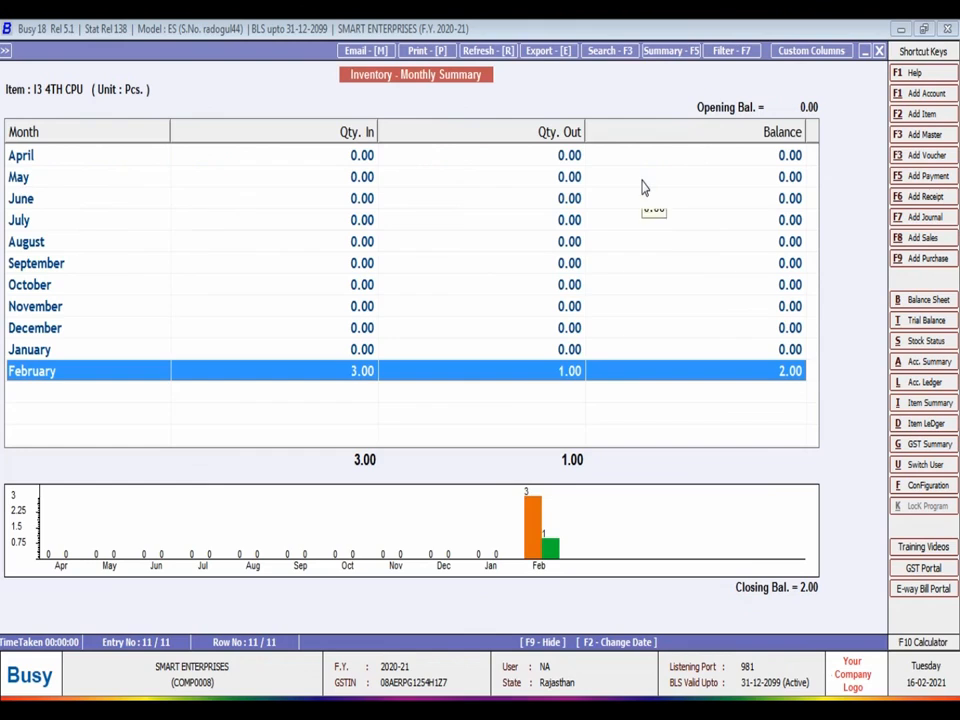
key(Escape)
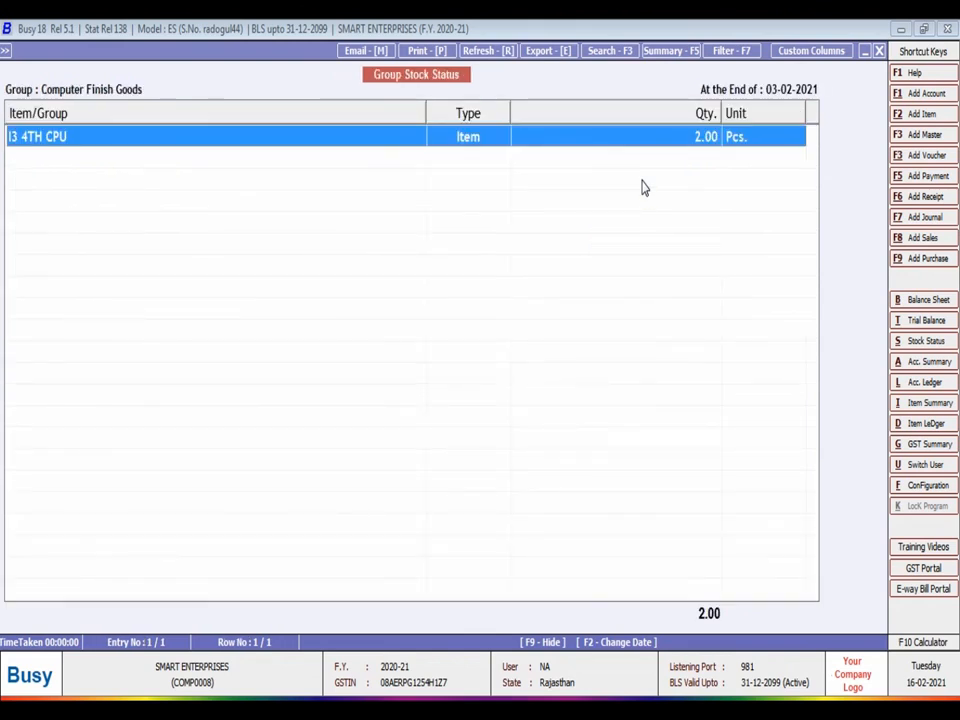